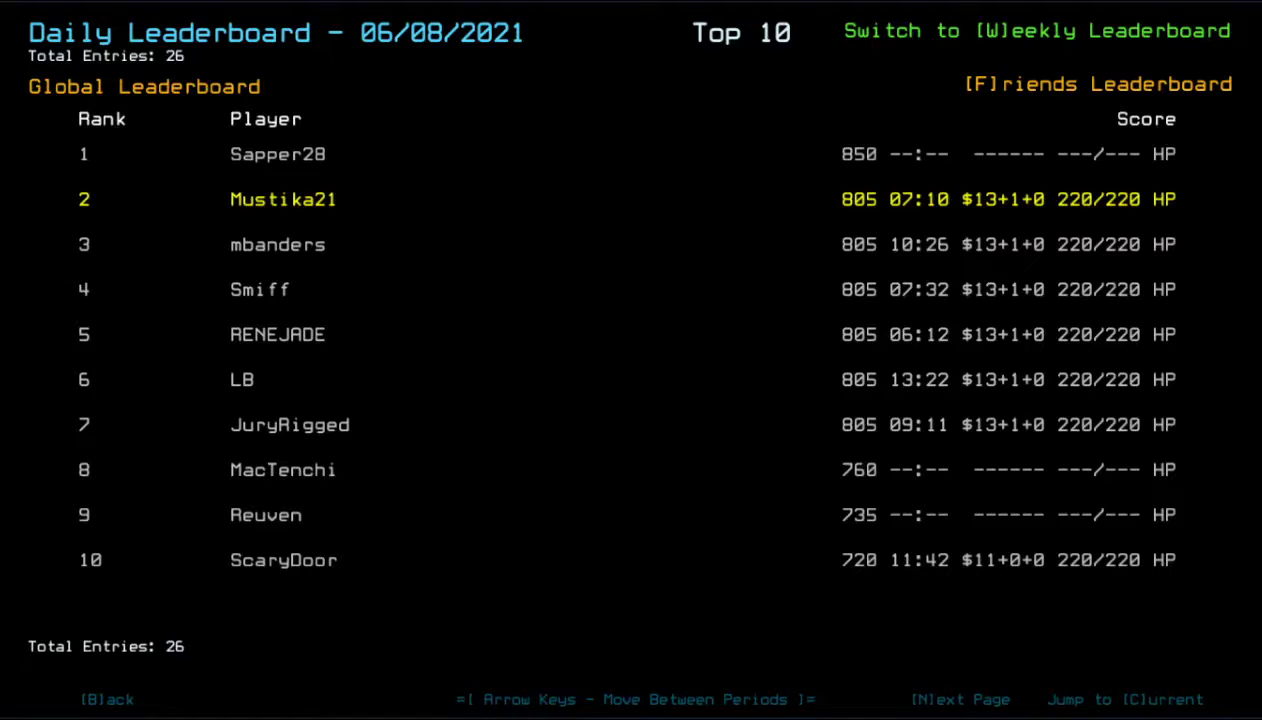
Compare the friends-only and global daily leaderboards for 06/08/2021
key(f)
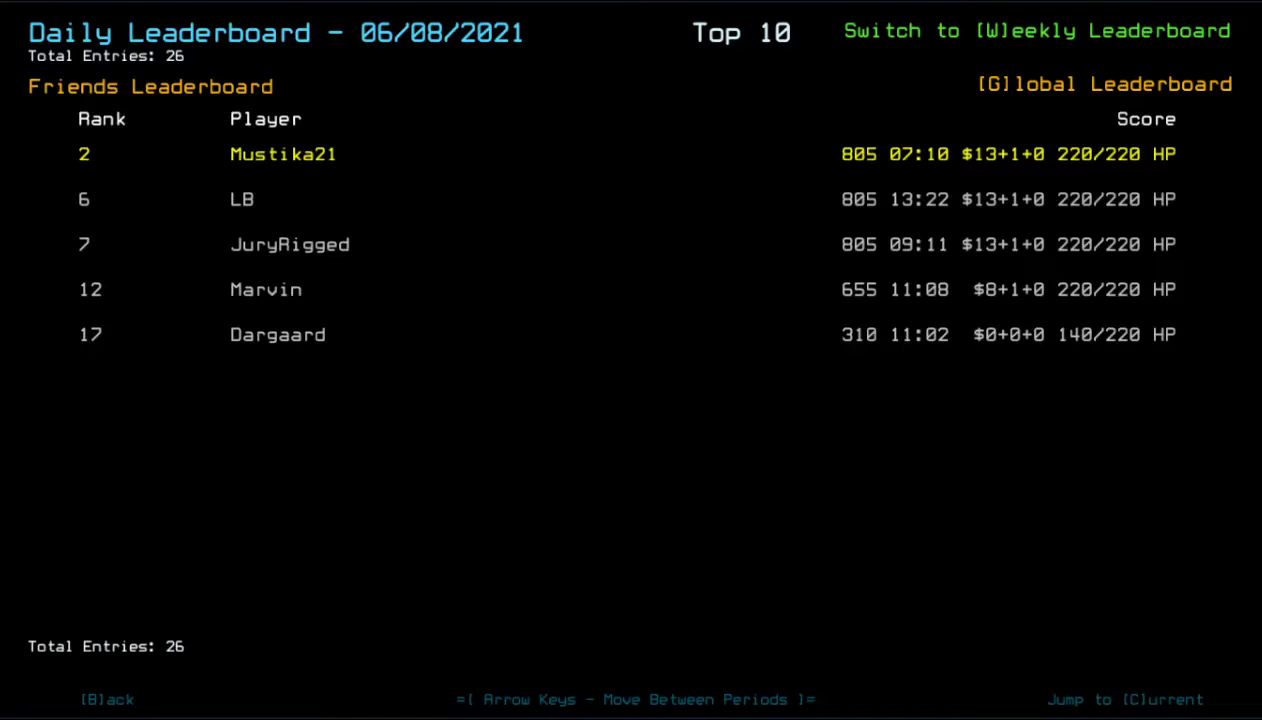
key(g)
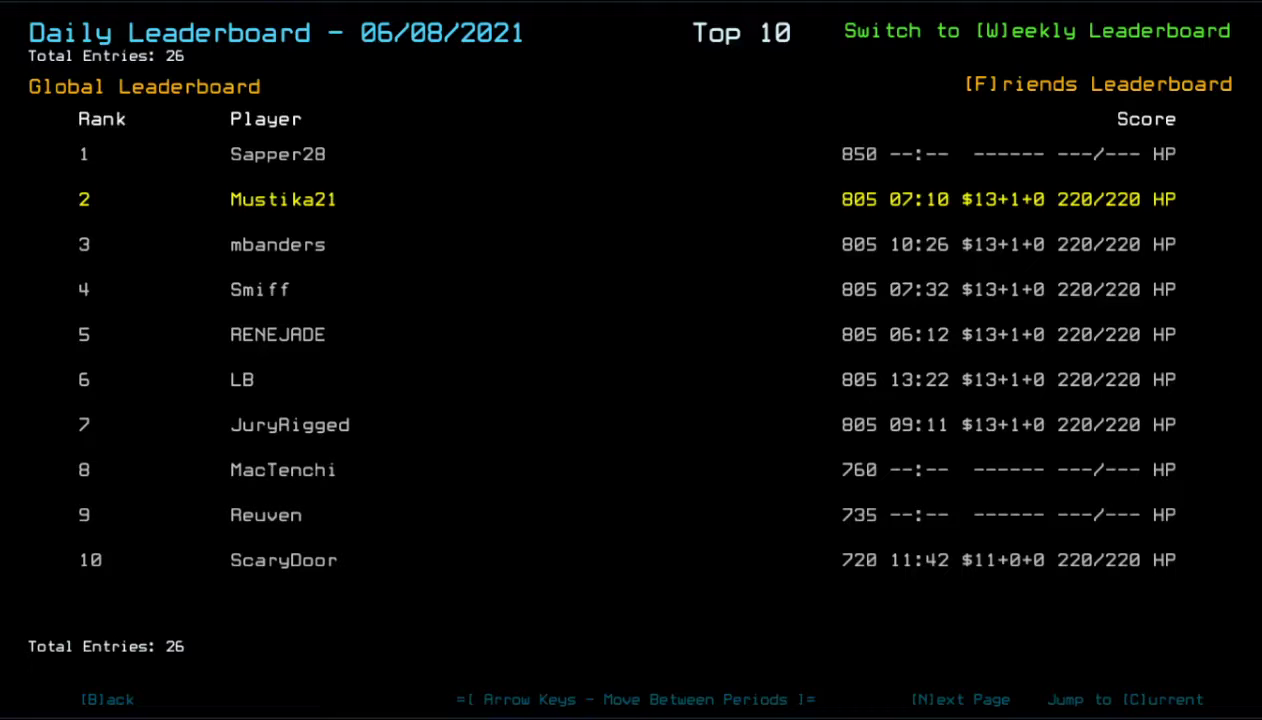
Start the daily challenge and set graphics to Far View Simple, Quality Medium, Clutter Few
key(b)
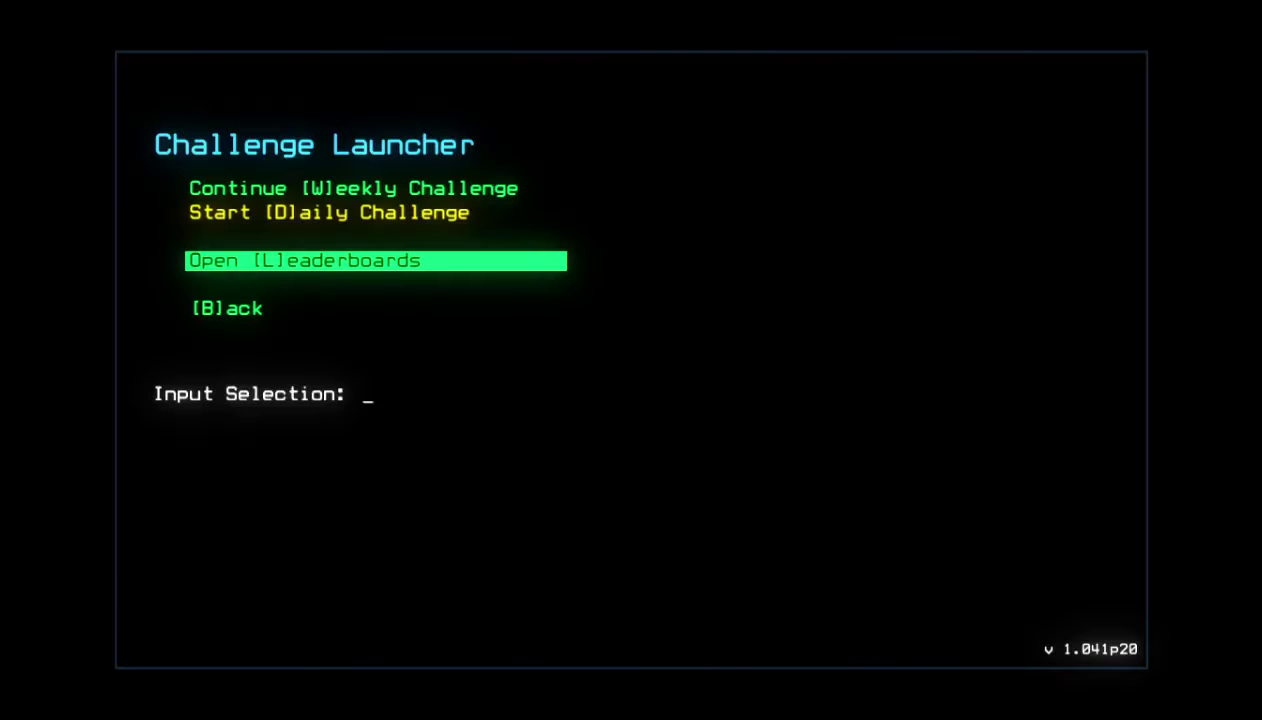
key(d)
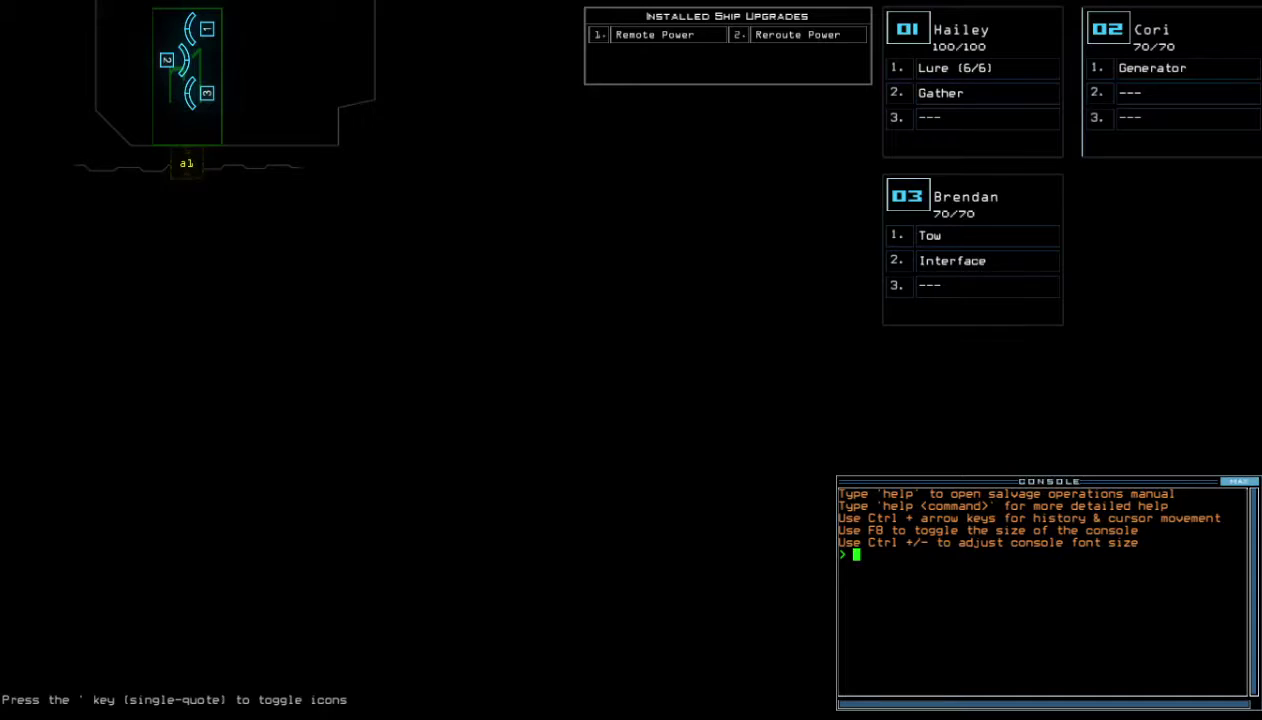
key(Escape)
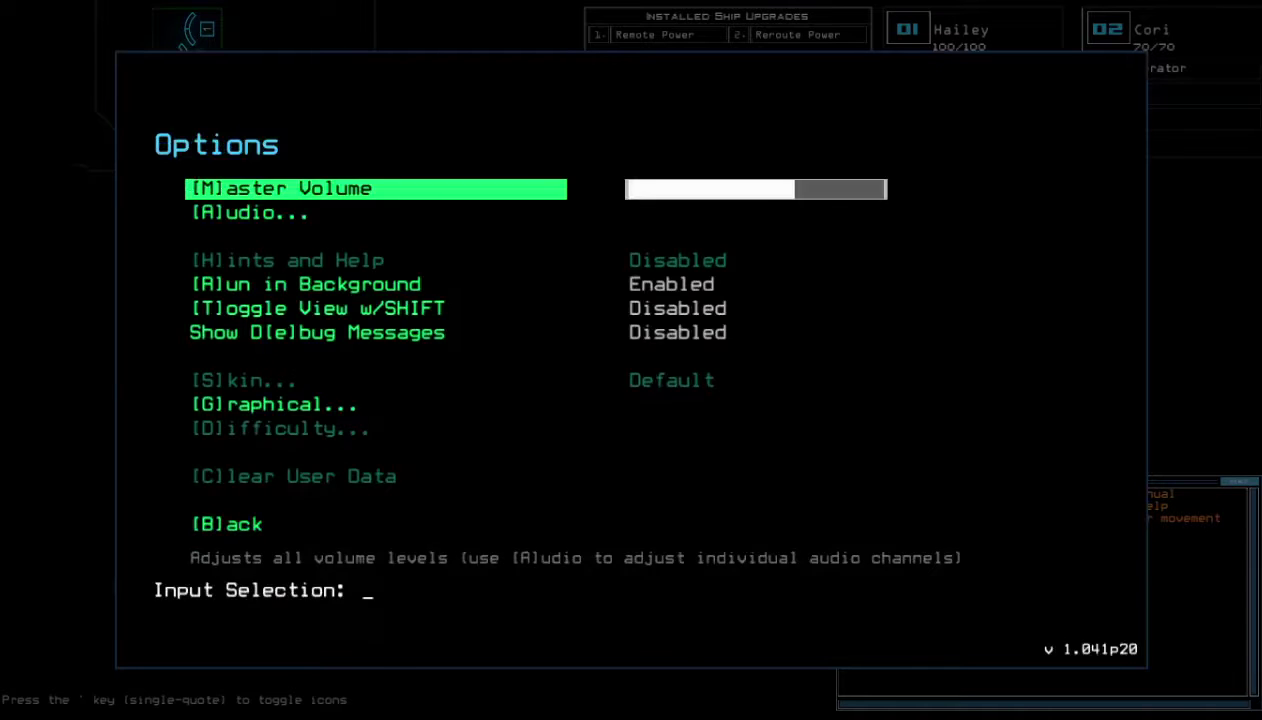
key(g)
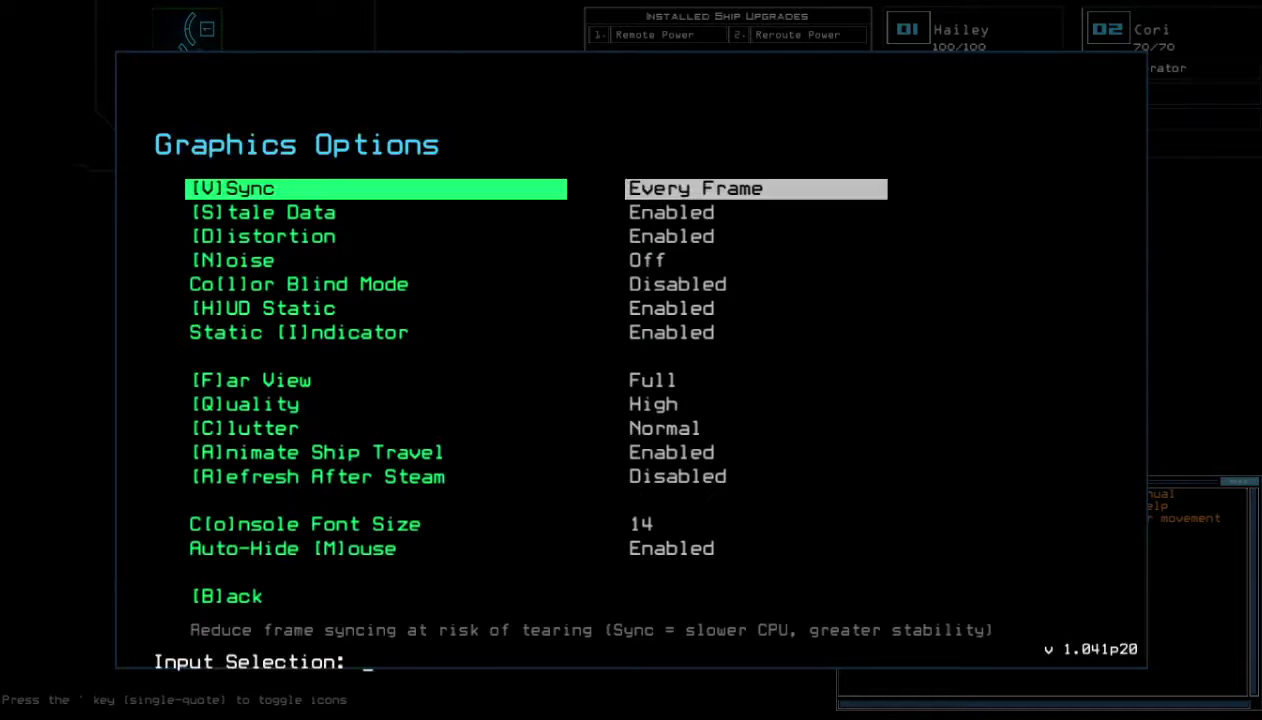
key(f)
key(q)
key(c)
key(b)
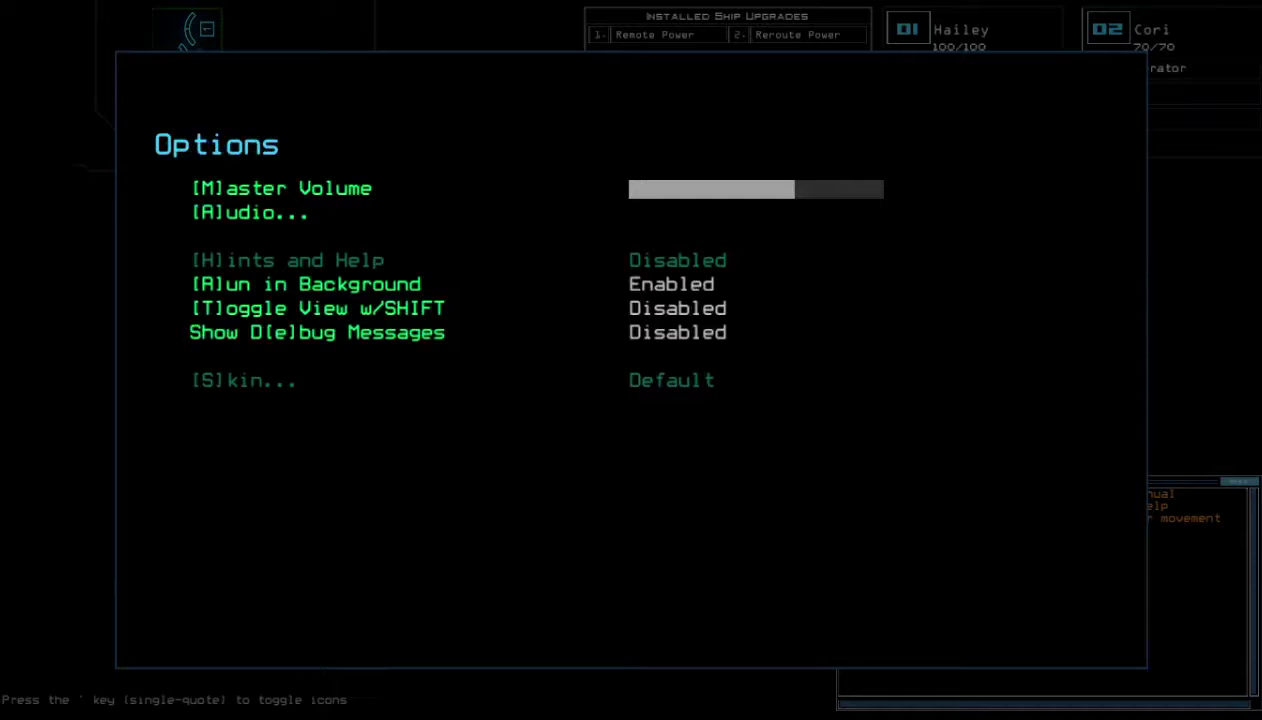
key(b)
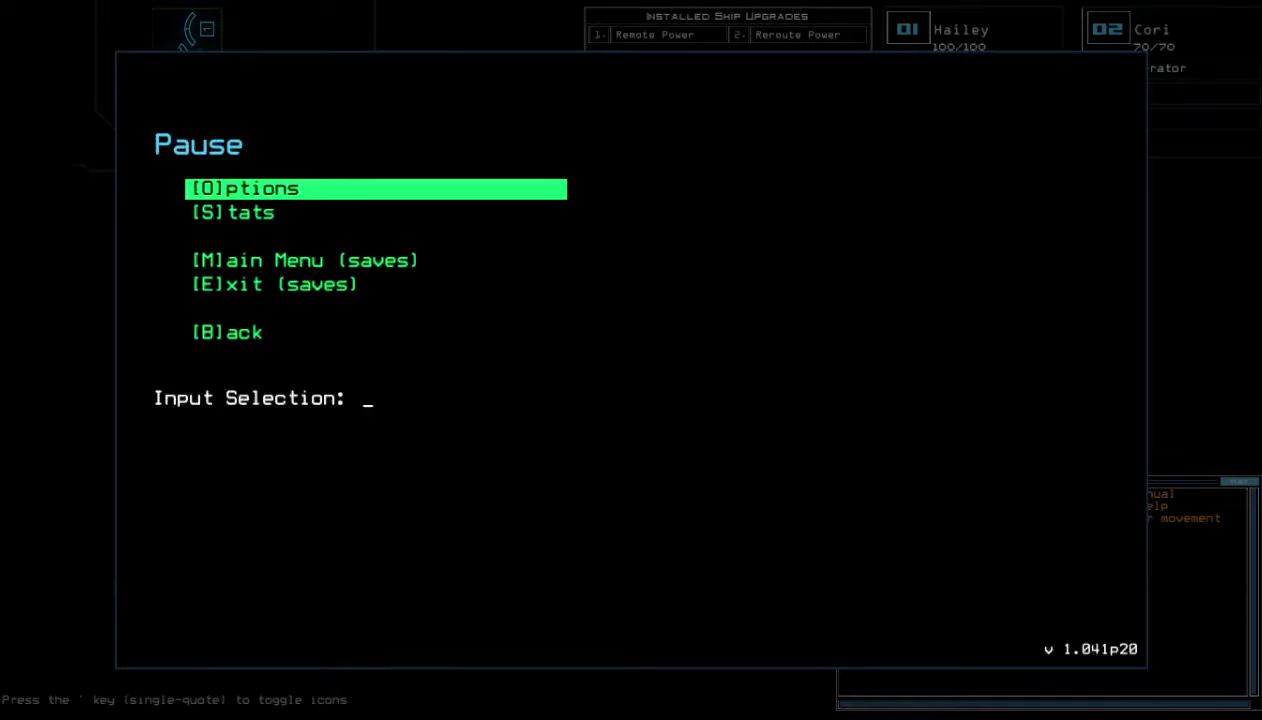
key(b)
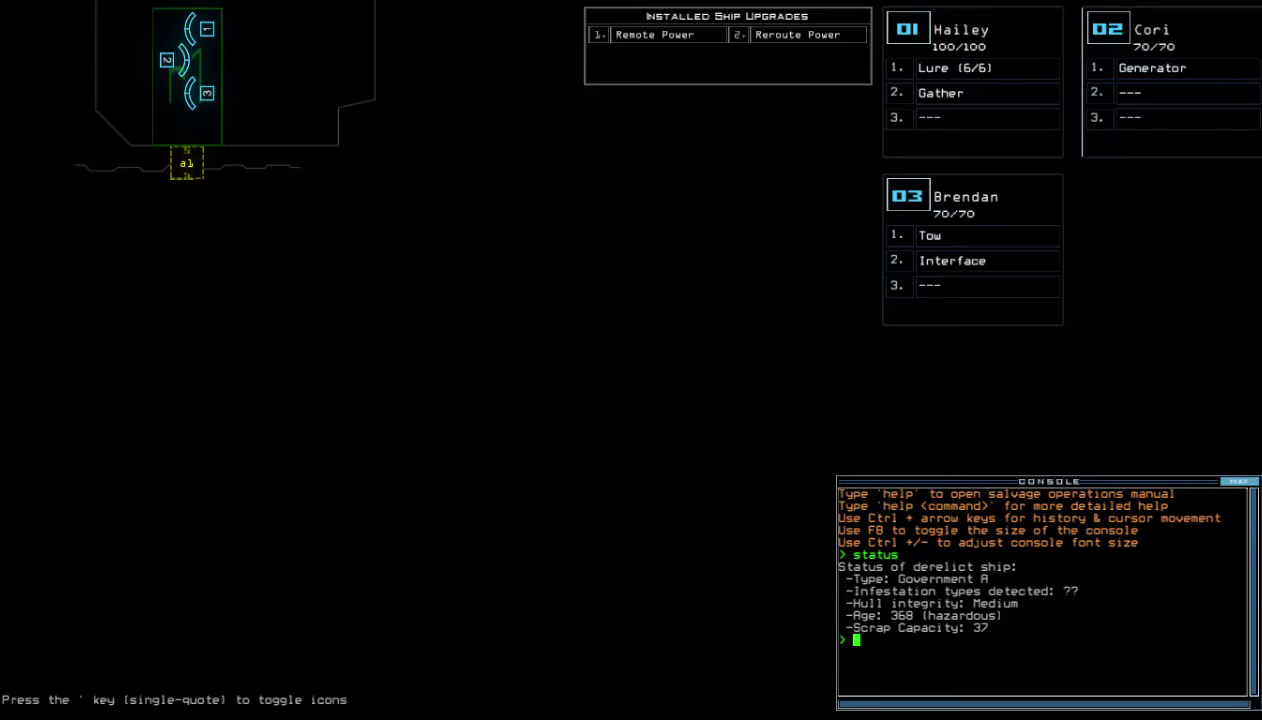
text(3swap)
Give drone 02 the Tow upgrade and drone 03 the Lure and Gather upgrades
key(Return)
key(ctrl+Return)
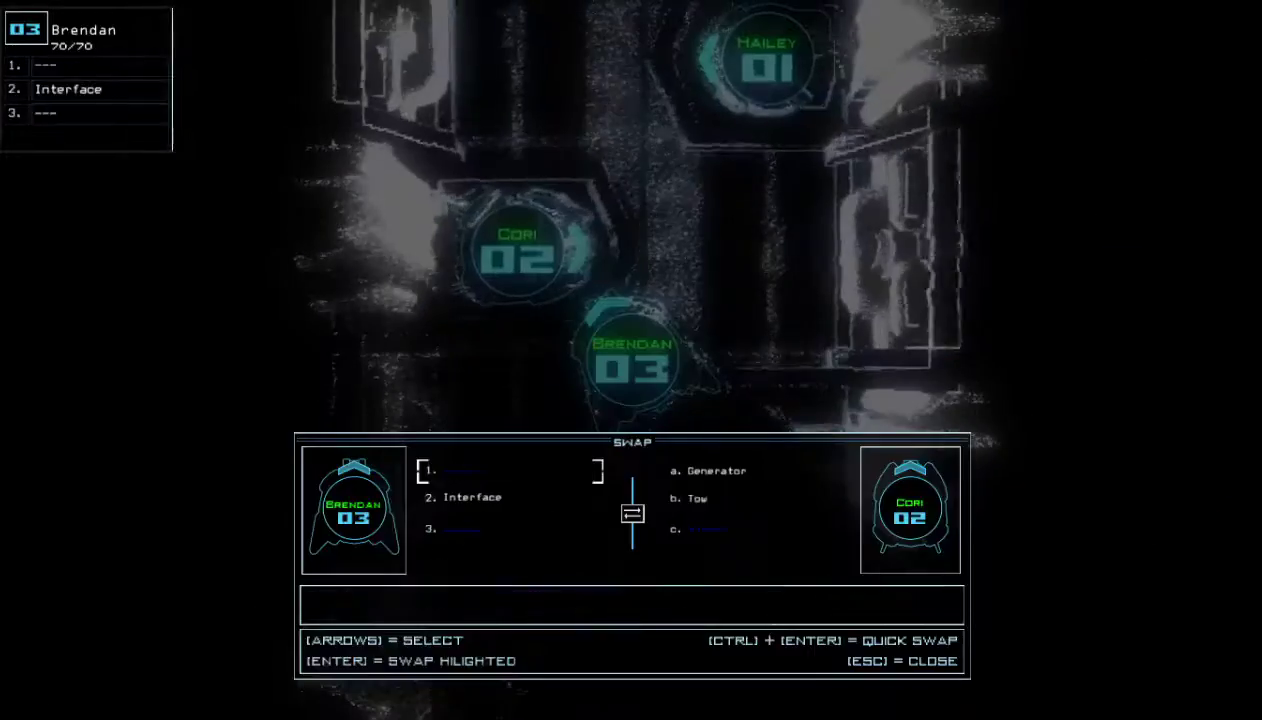
key(Escape)
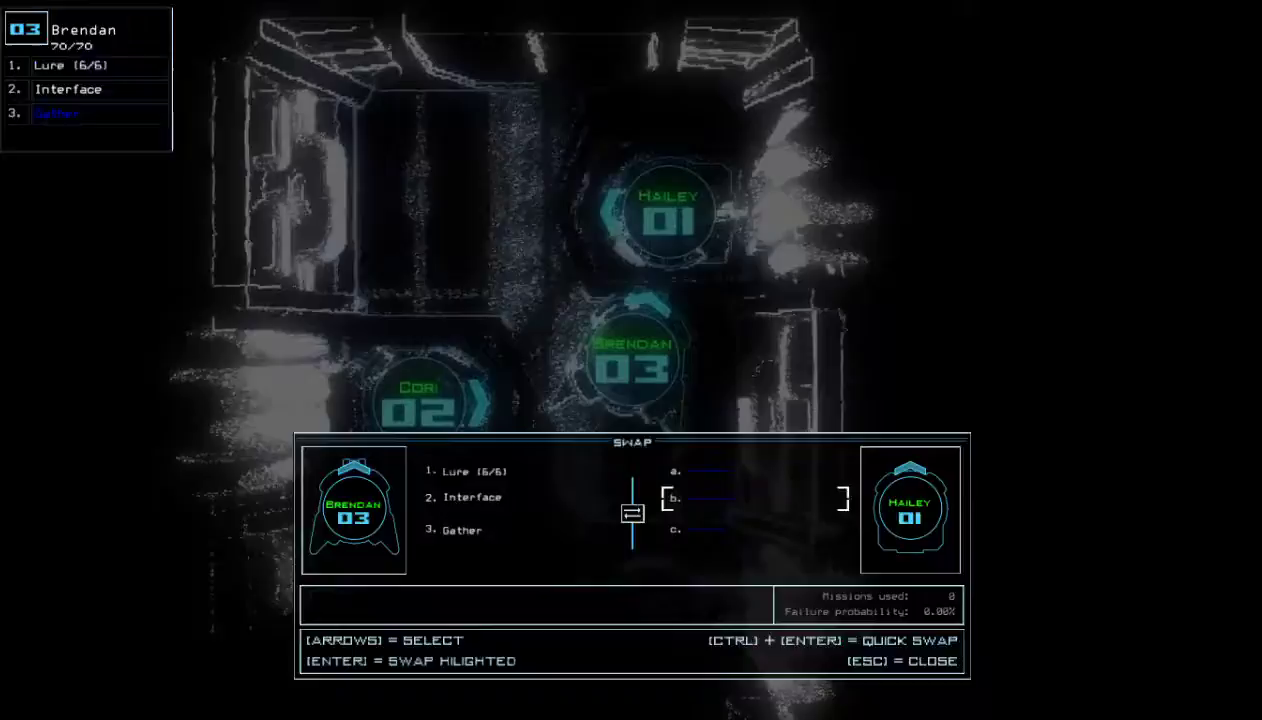
key(Escape)
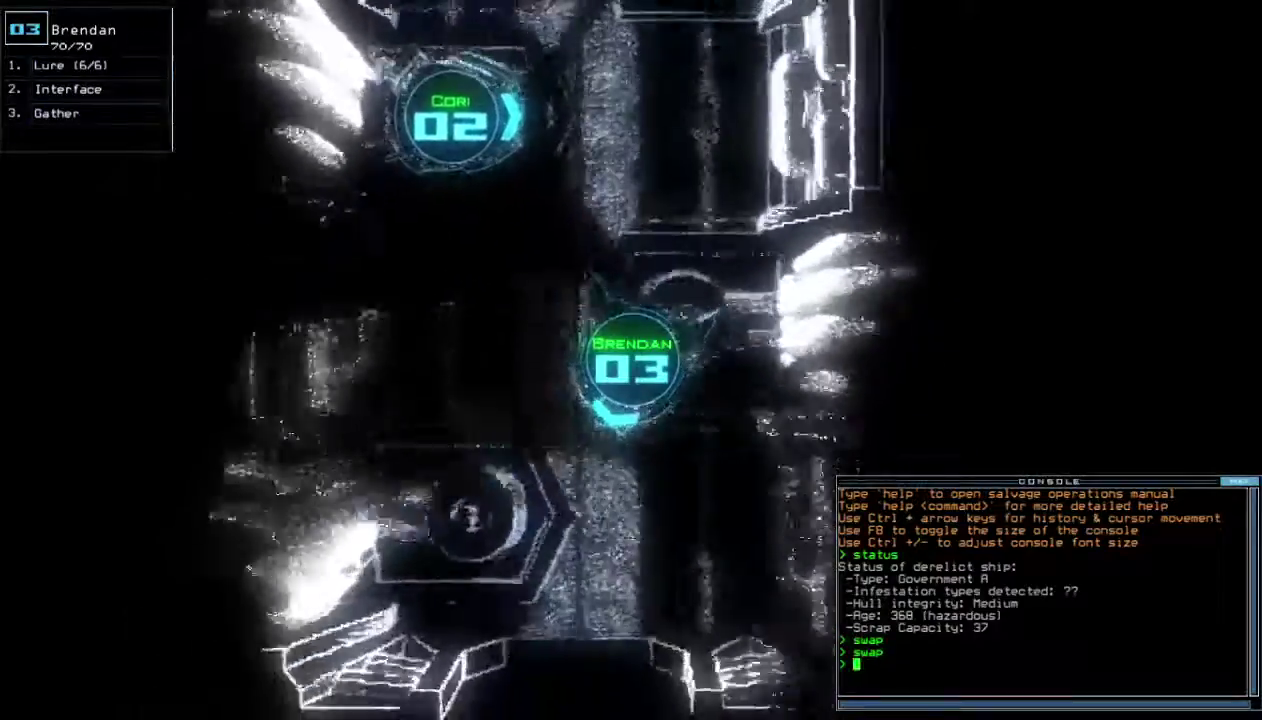
key(2)
key(1)
key(3)
text(go)
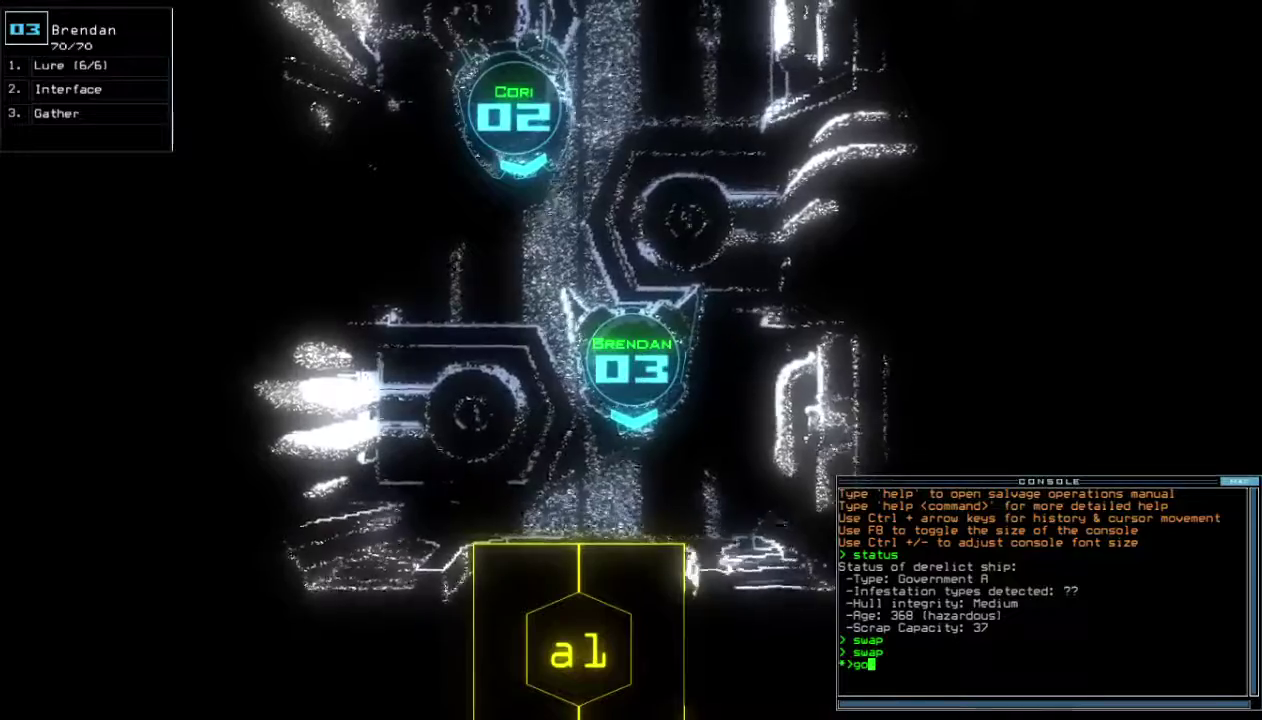
Start the mission, gather scrap, power the generator, and send drone 3 to door d8
key(Return)
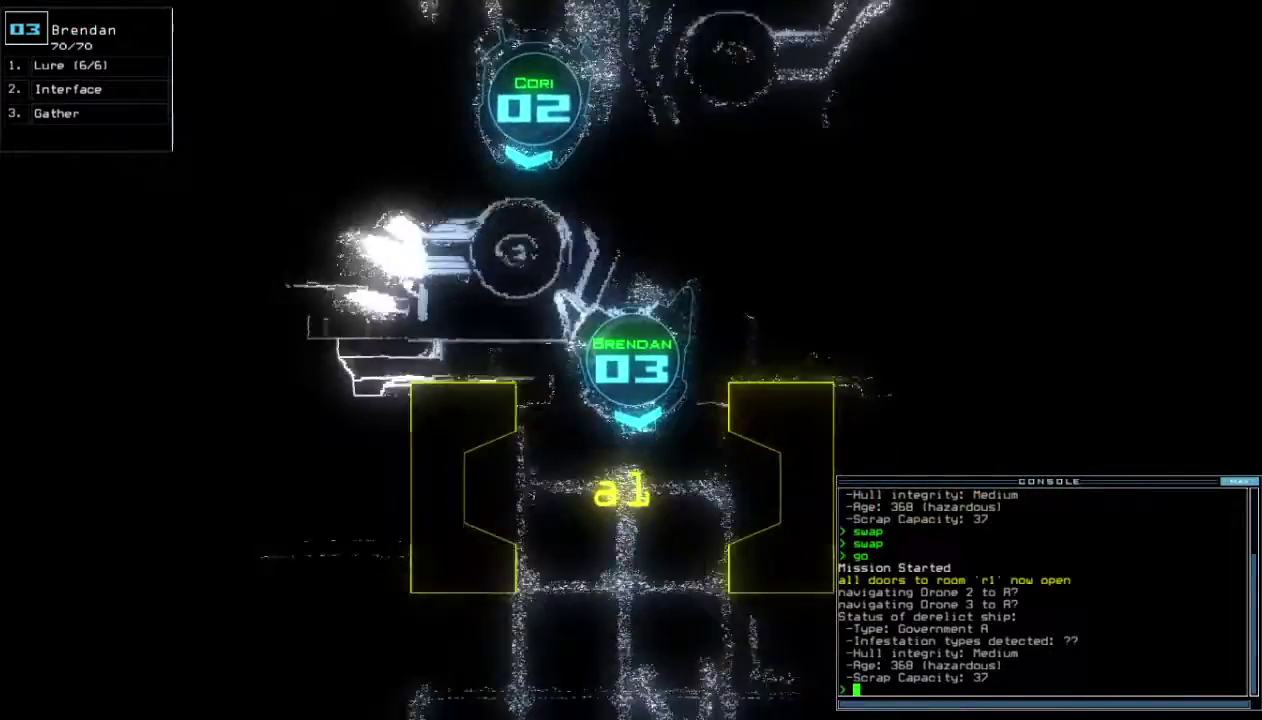
text(g)
key(Return)
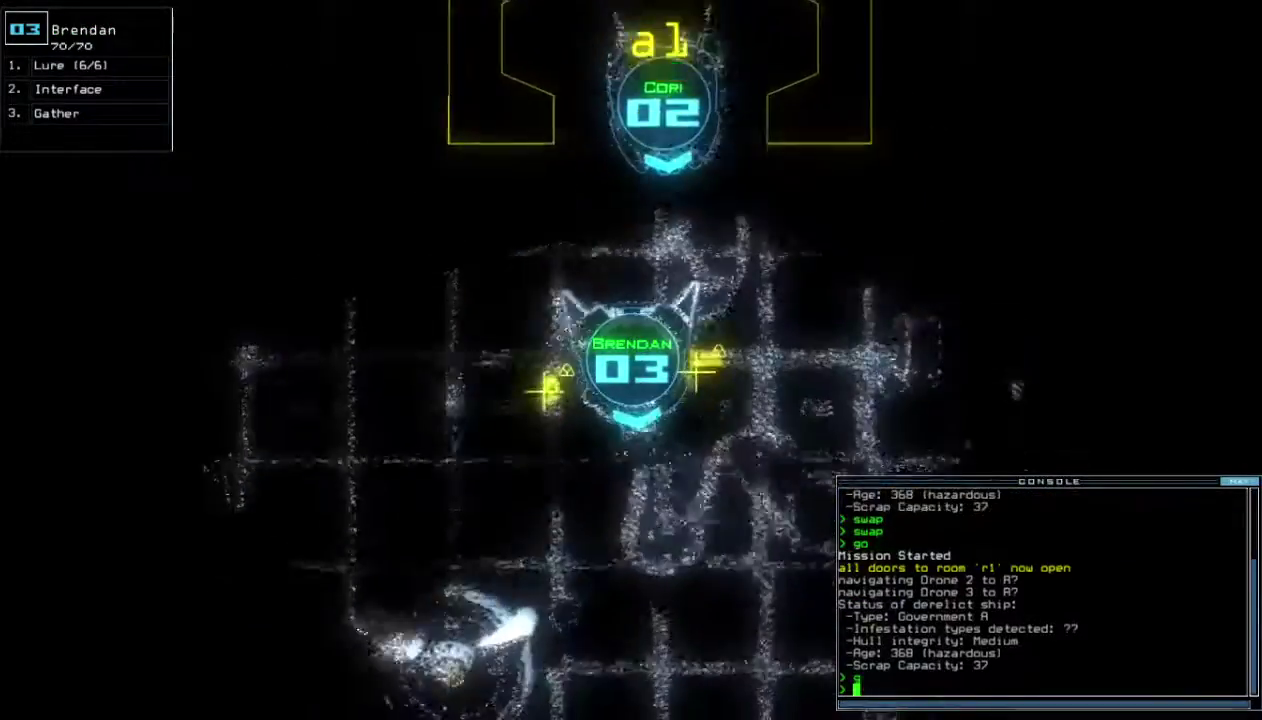
text(g)
key(Return)
text(g)
key(Return)
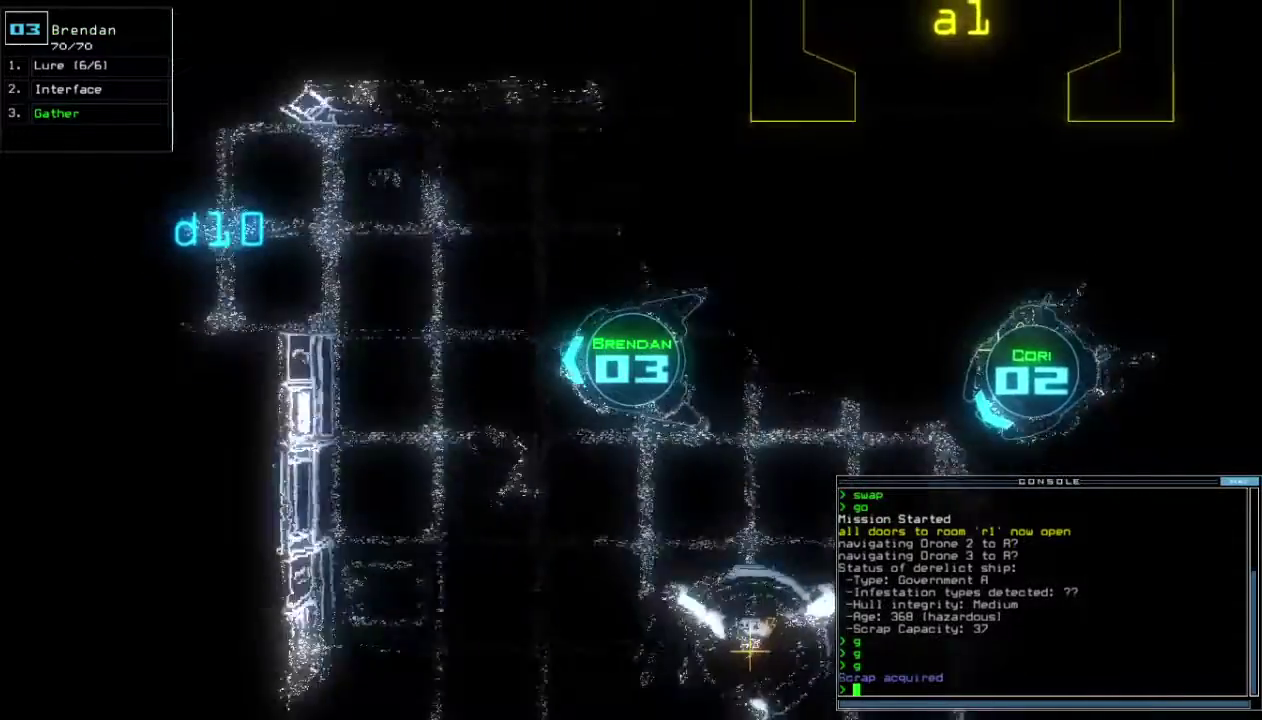
key(Tab)
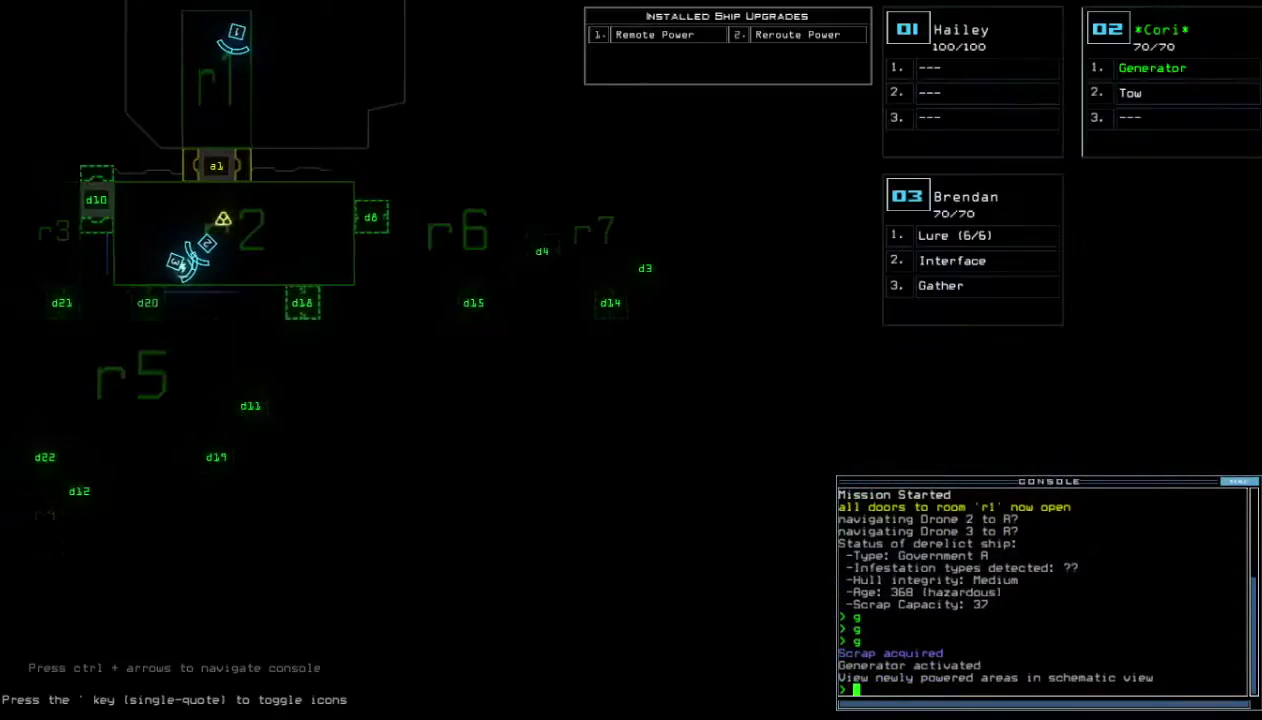
key(Tab)
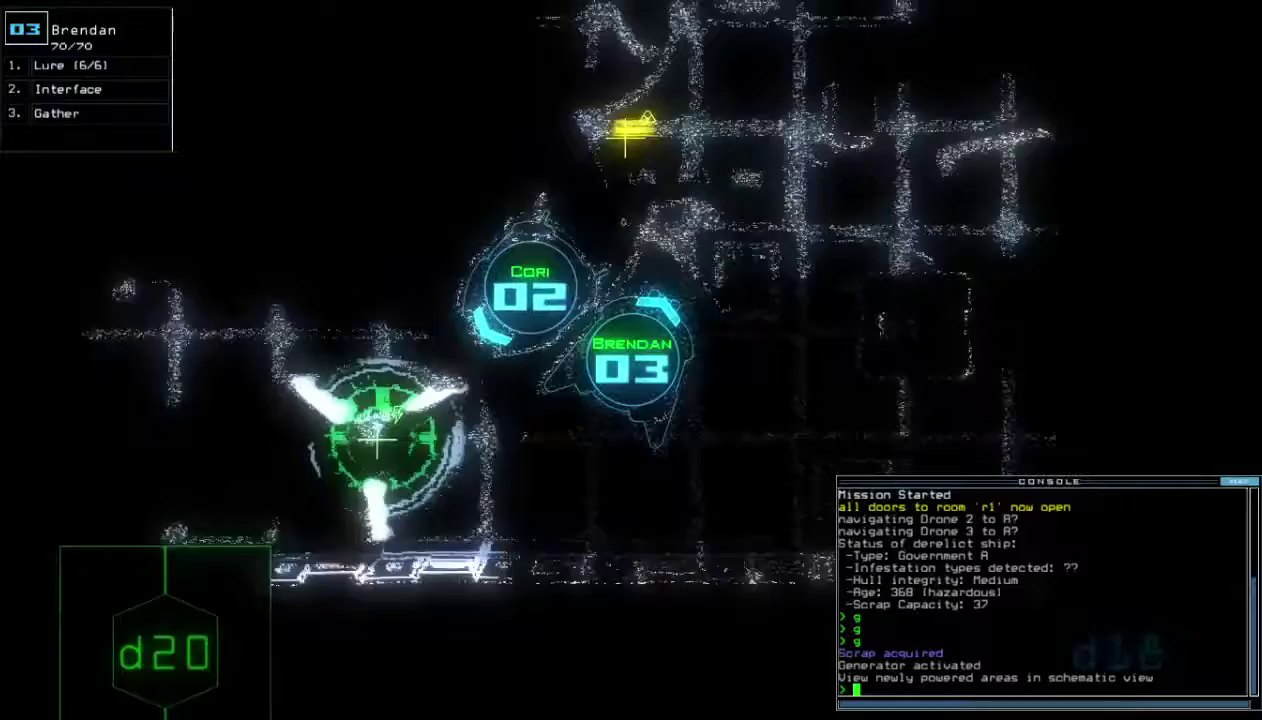
text(g)
key(Return)
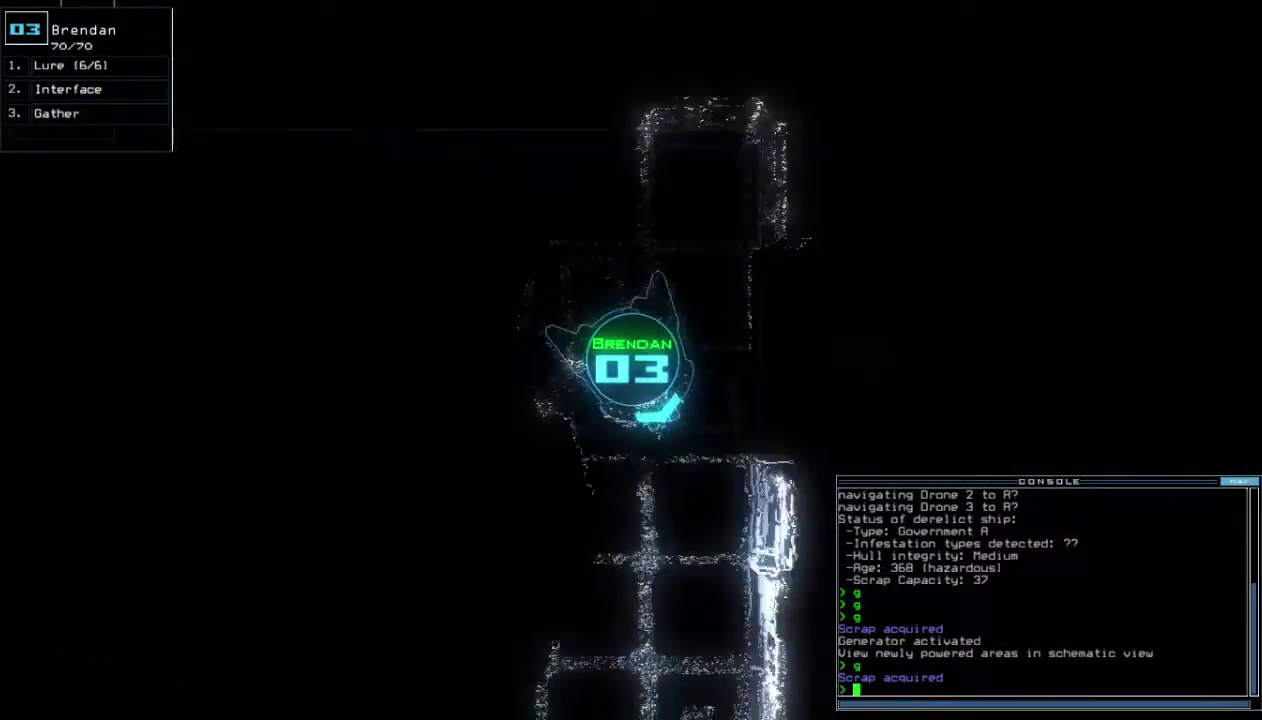
text(d8)
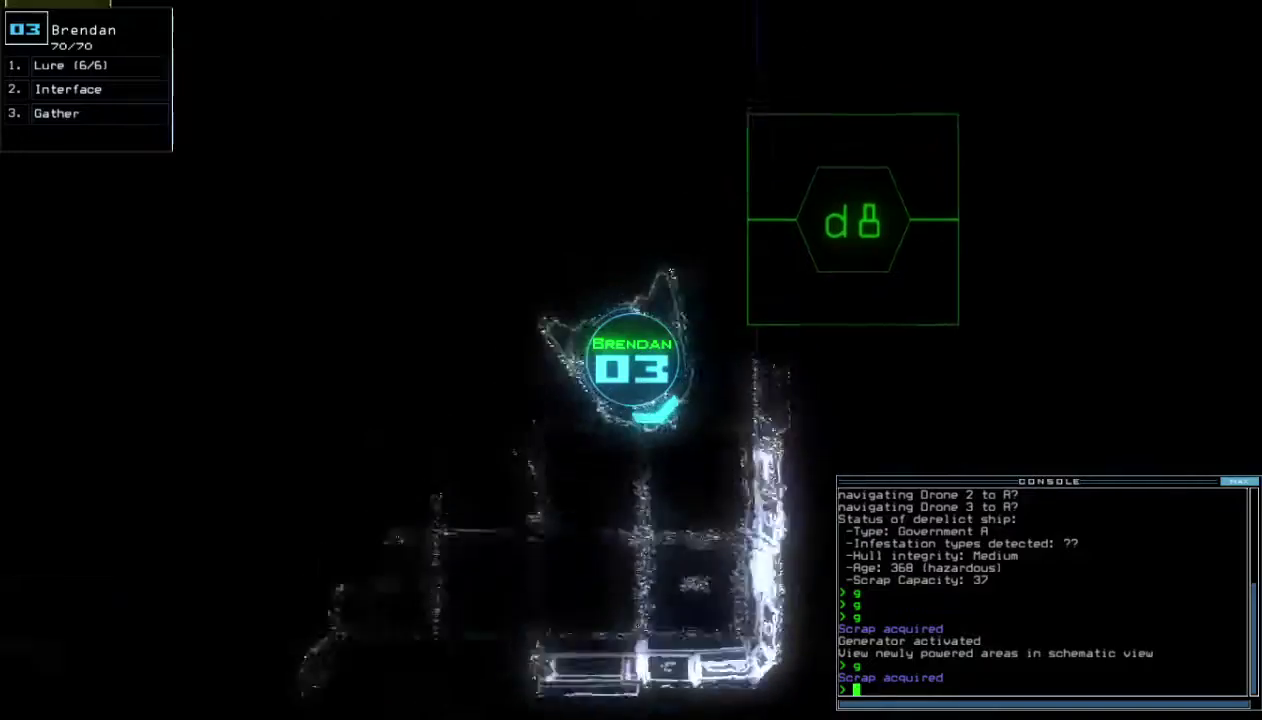
key(Return)
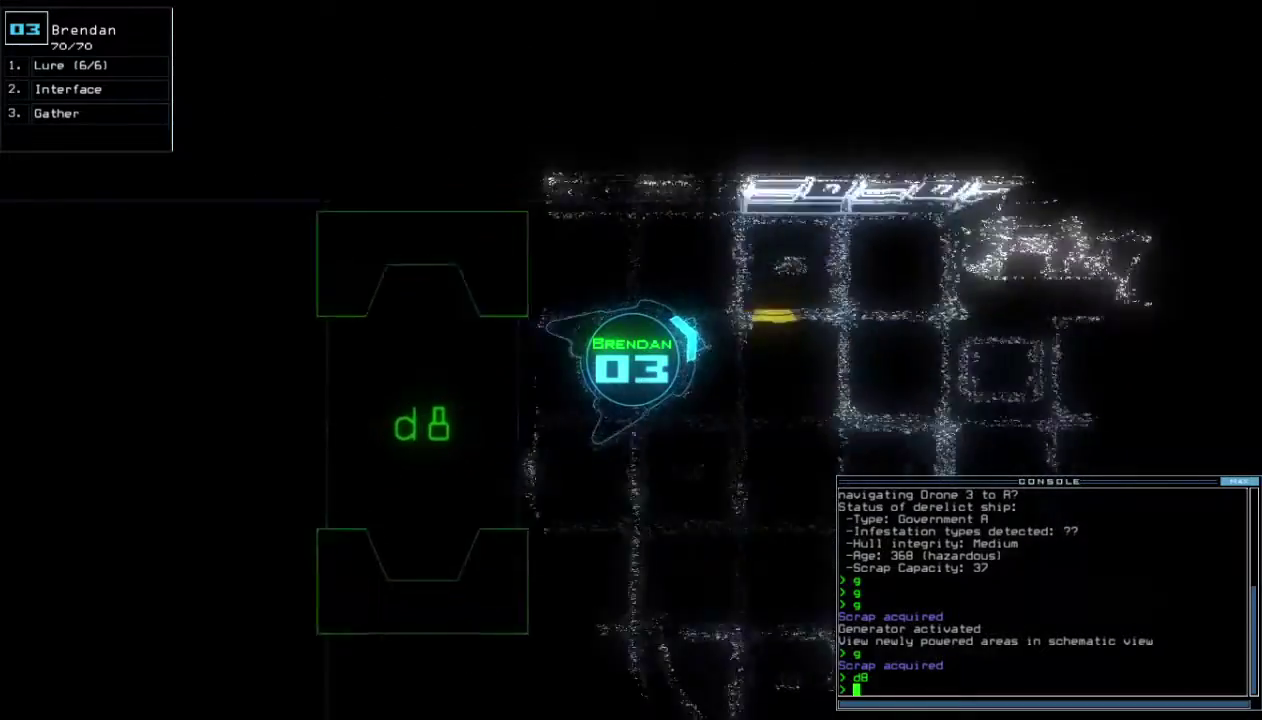
text(g)
Gather the scrap near door d8, then switch the ship defenses on and off
key(Return)
text(rv)
key(Return)
text(df)
key(Return)
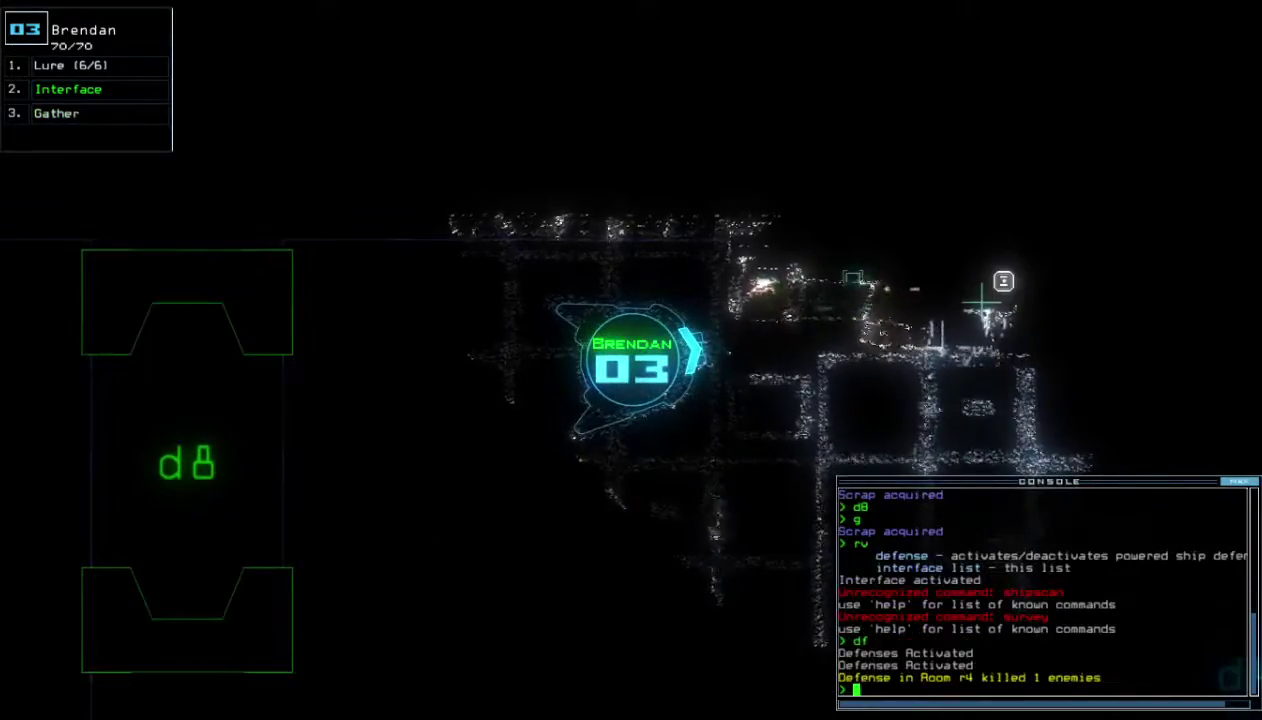
key(Tab)
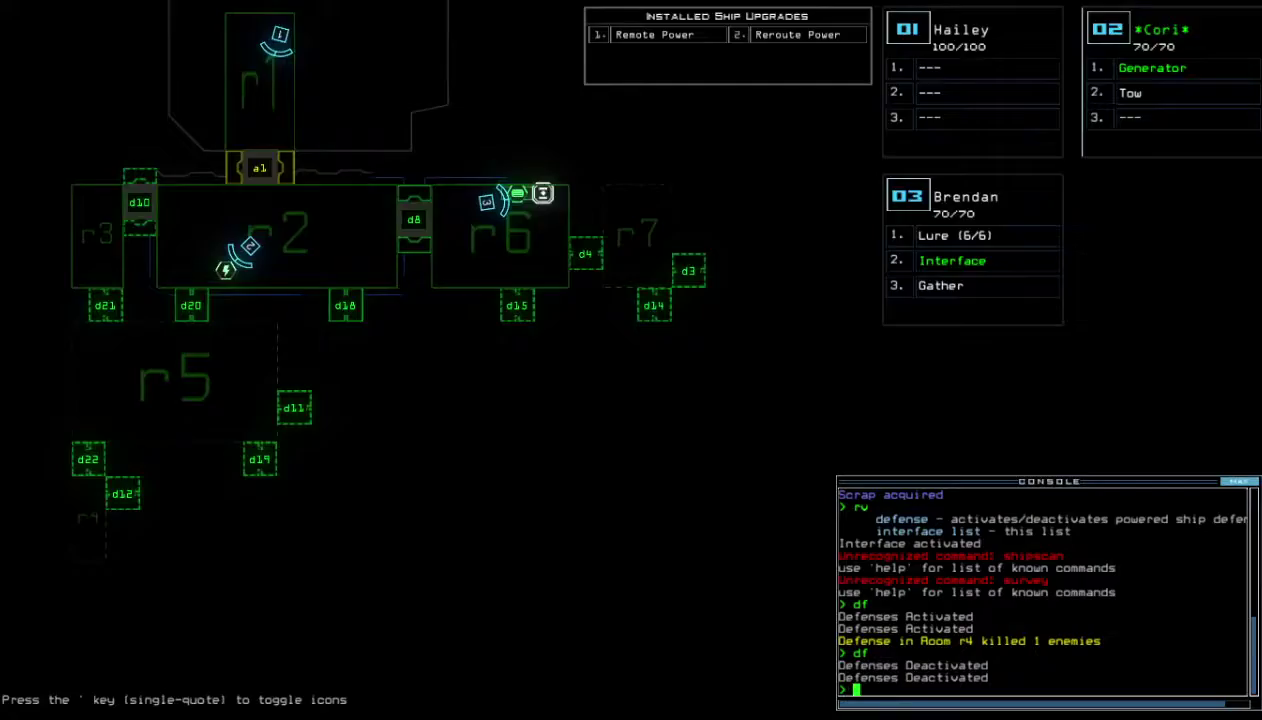
key(Tab)
key(Tab)
key(Tab)
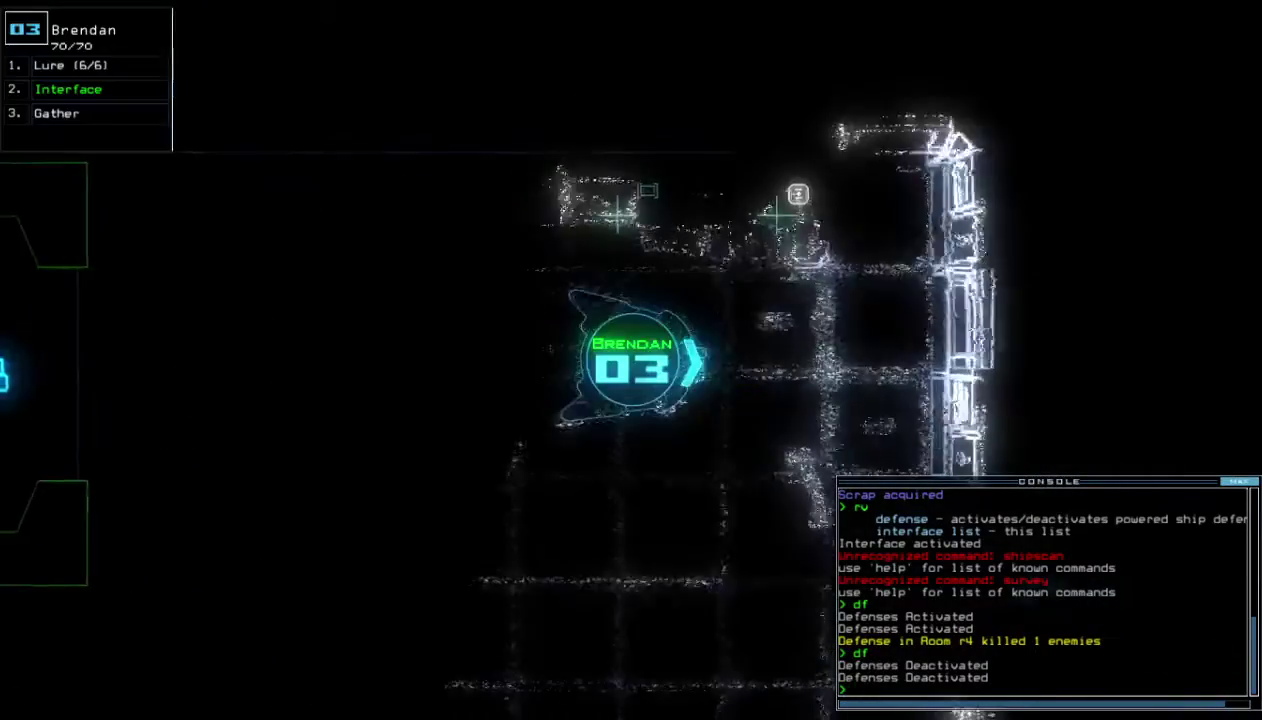
key(Left)
text(dl)
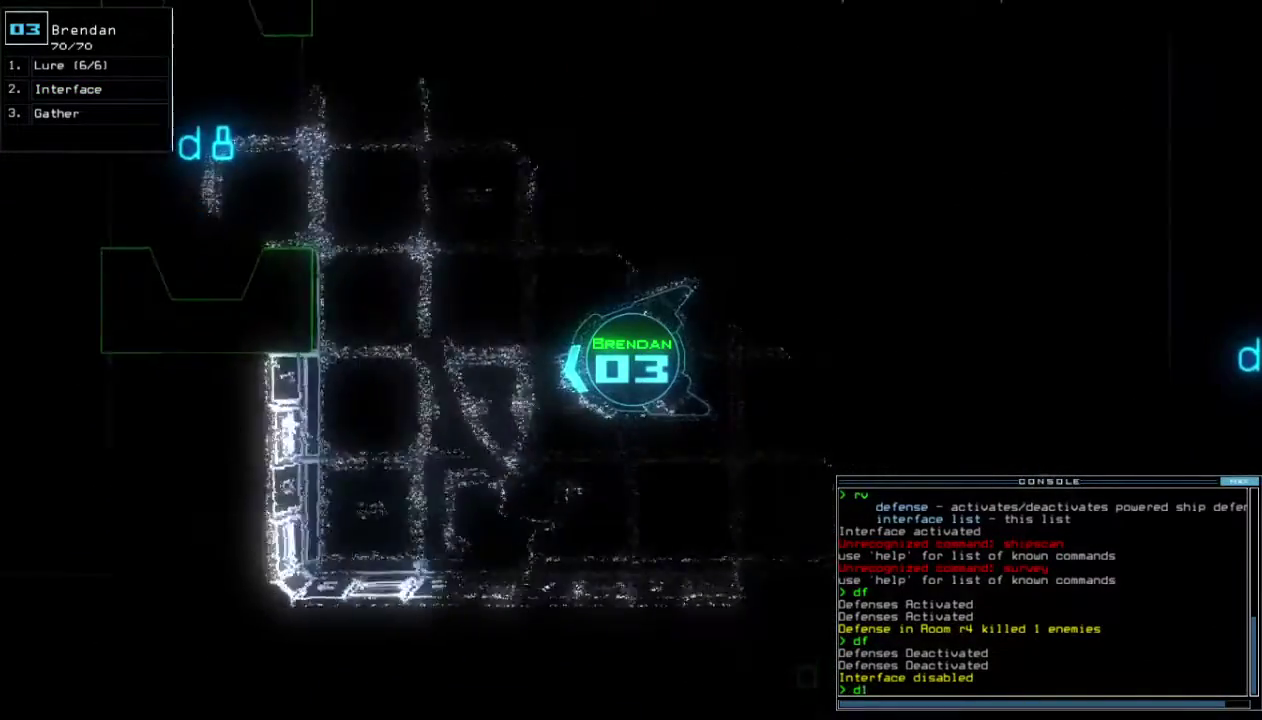
text(5d;d15)
Open door d15, move the drones toward room r8, and open door d4
key(Return)
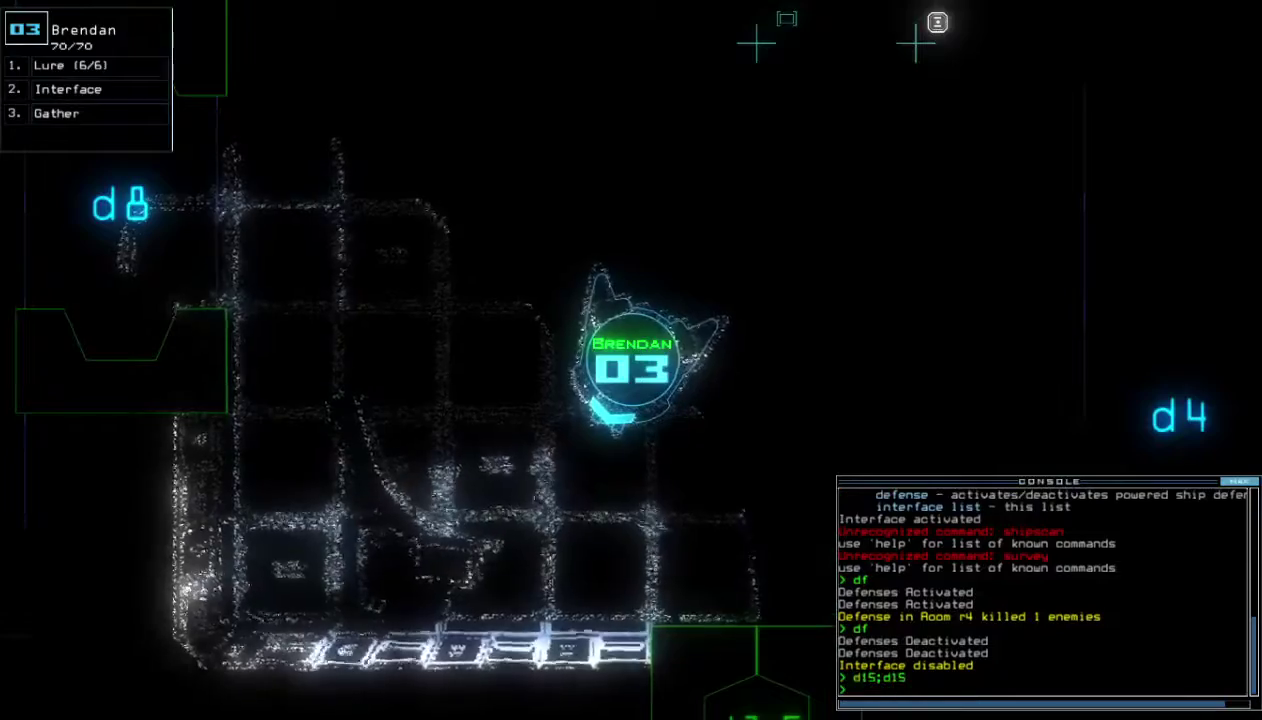
key(Tab)
key(Tab)
key(Right)
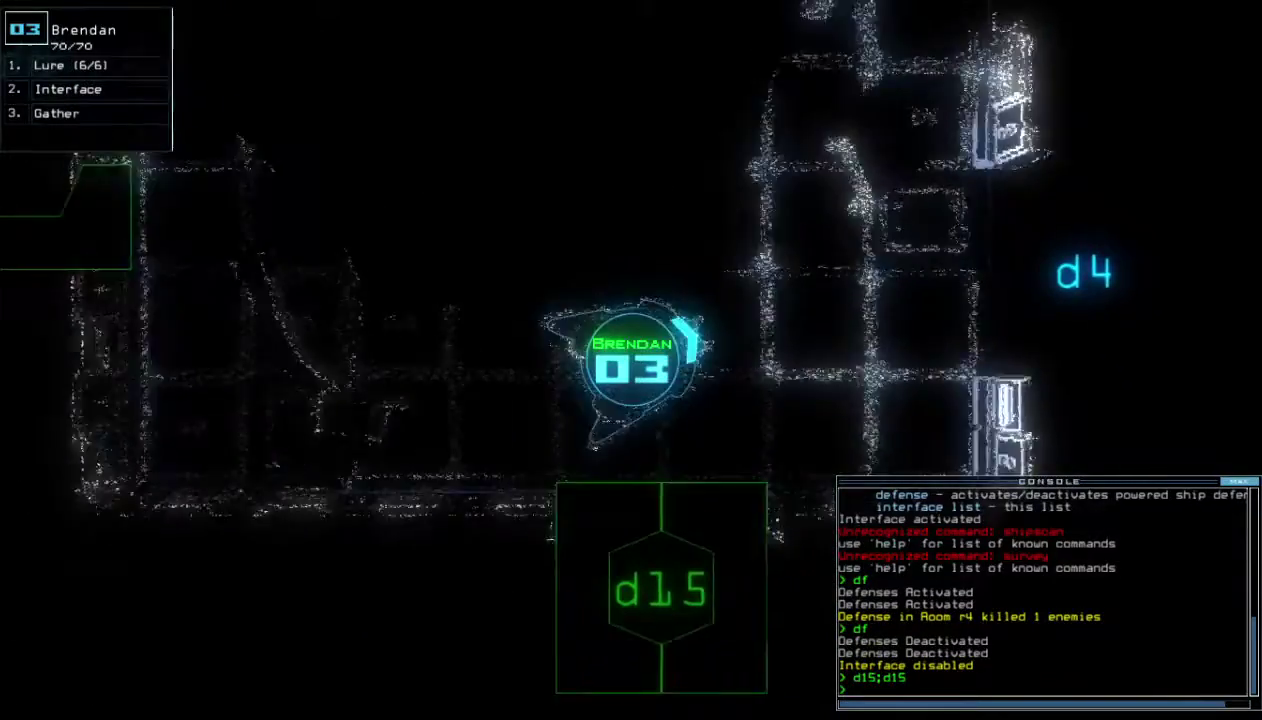
text(f r8)
key(Return)
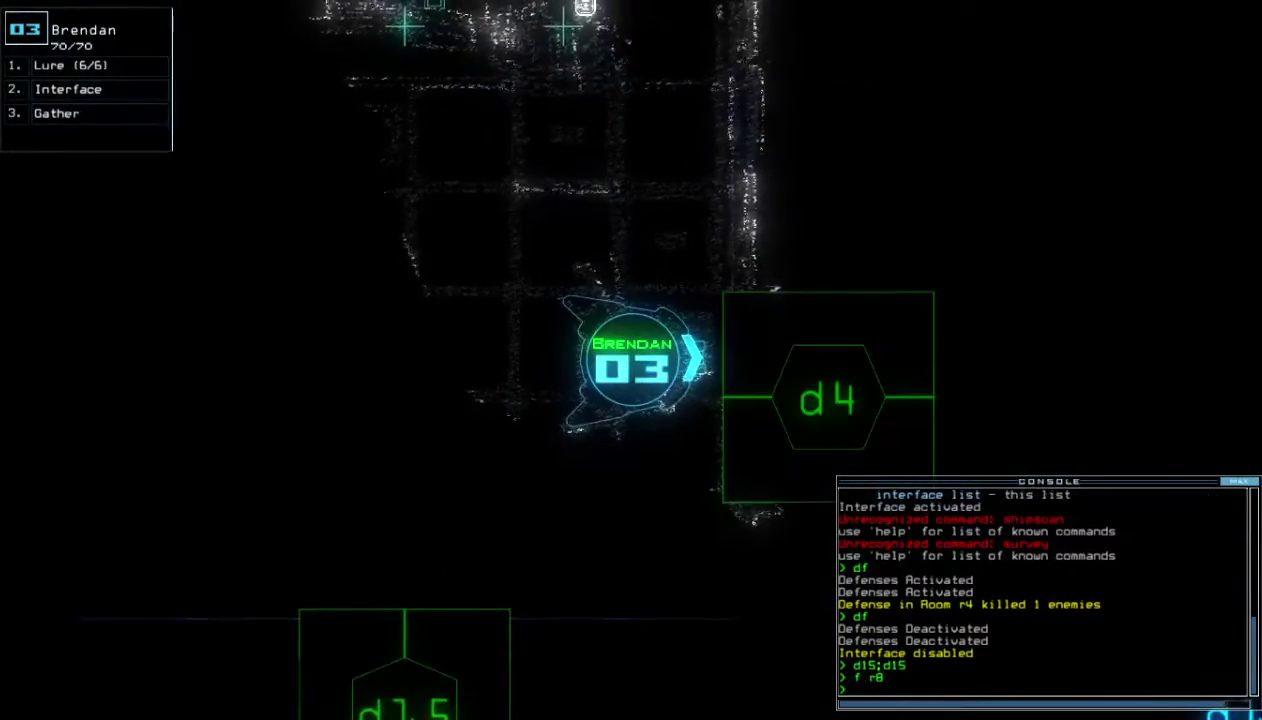
key(Tab)
key(Tab)
text(d)
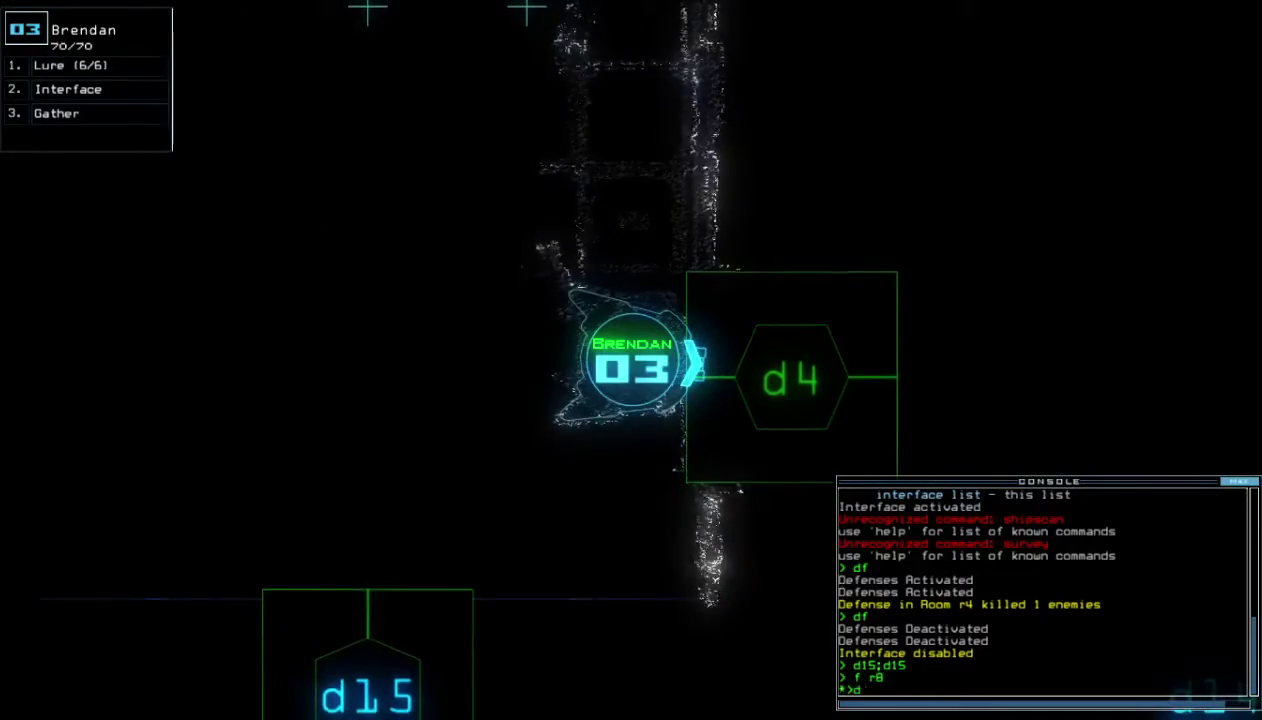
key(Return)
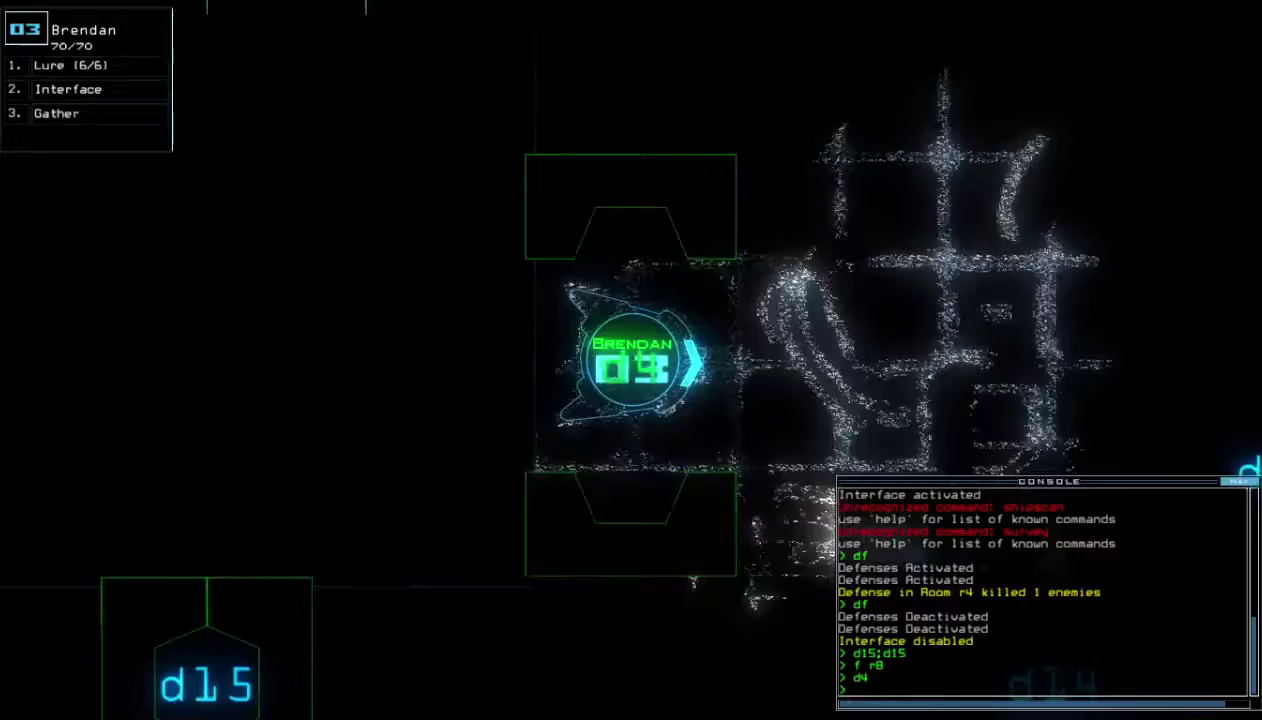
text(rv)
Move drone 03 past door d4 and cycle the doors to room r7
key(Return)
key(Right)
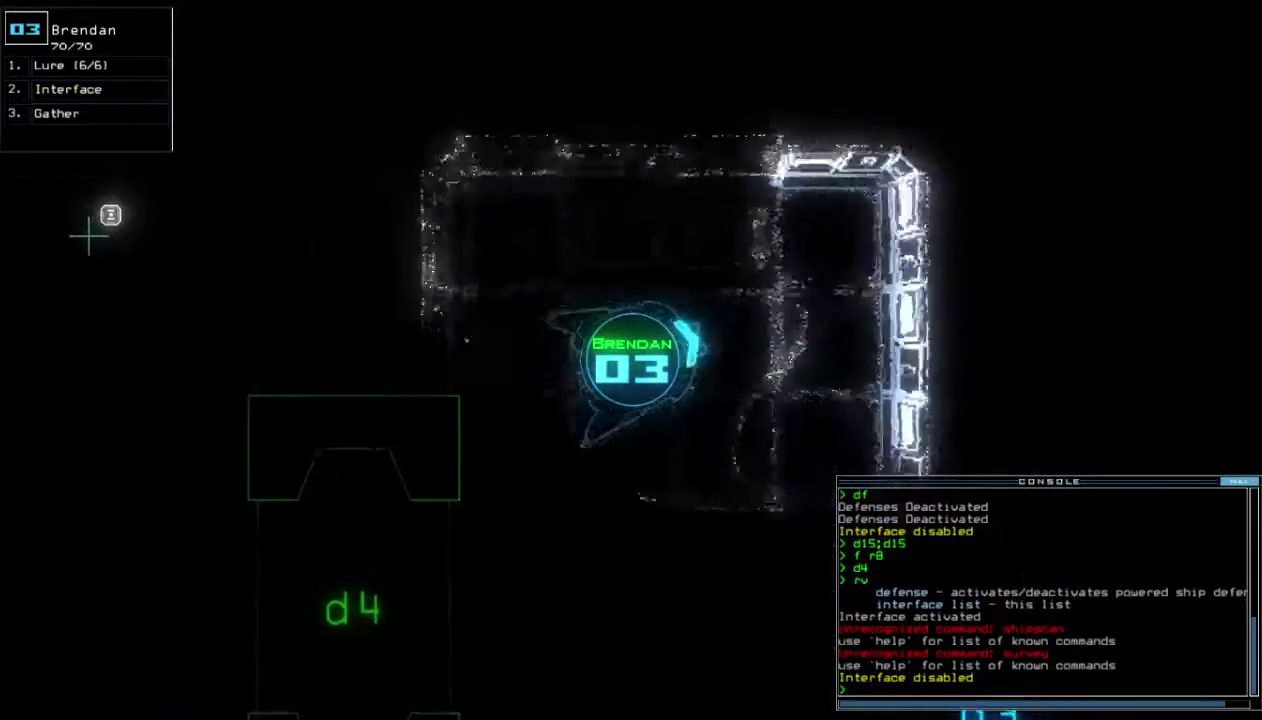
key(Down)
key(Up)
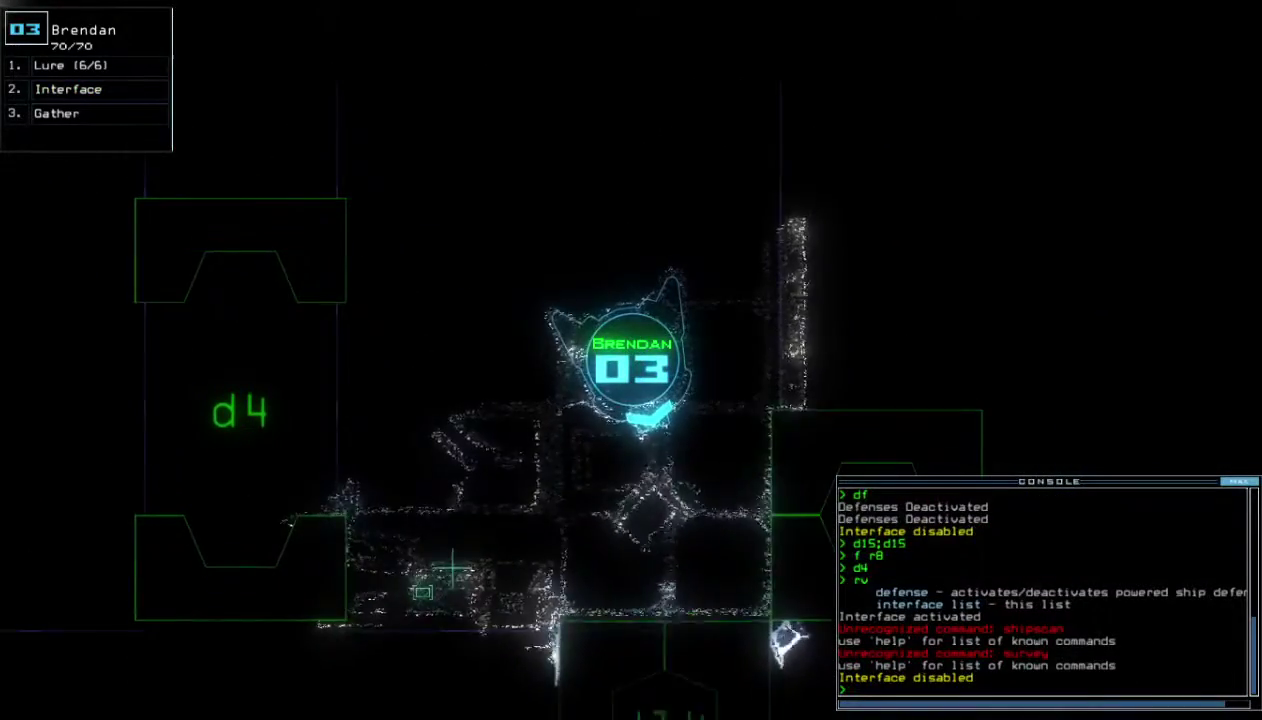
text(7)
key(Return)
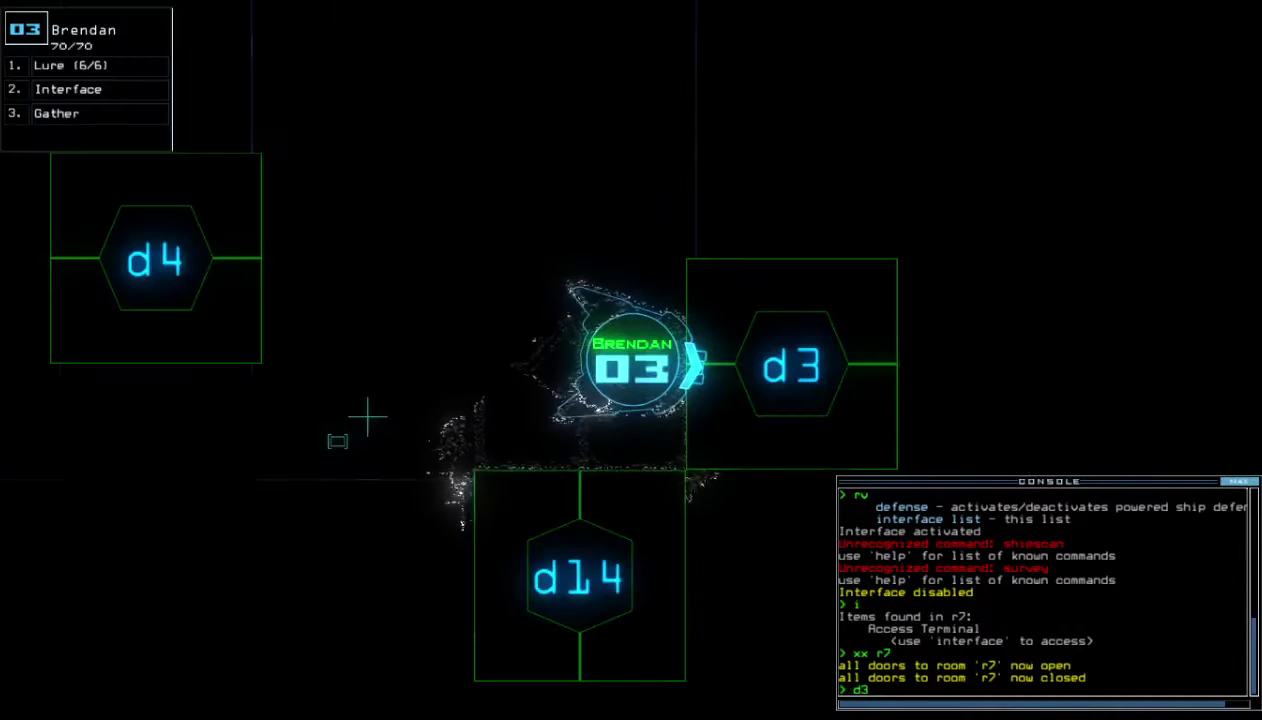
Open door d3, check the mission time, and steer drone 03 onto the scrap
key(Return)
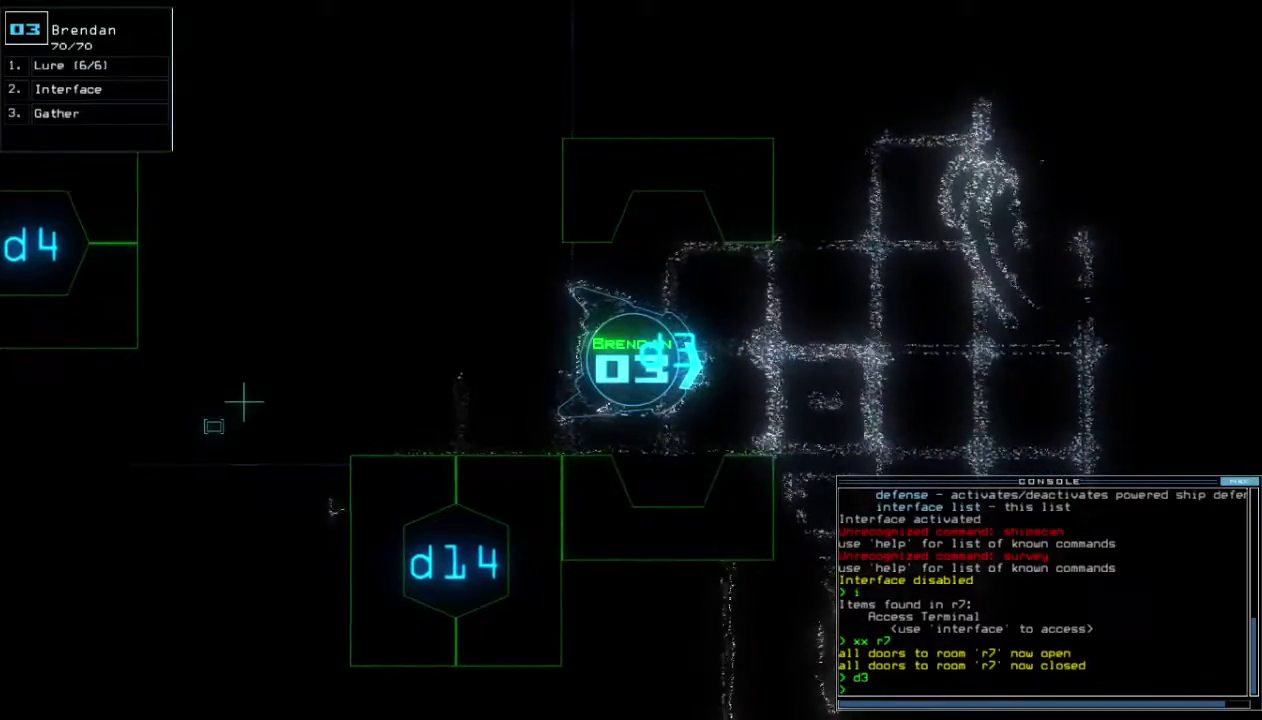
text(te)
key(Return)
key(Right)
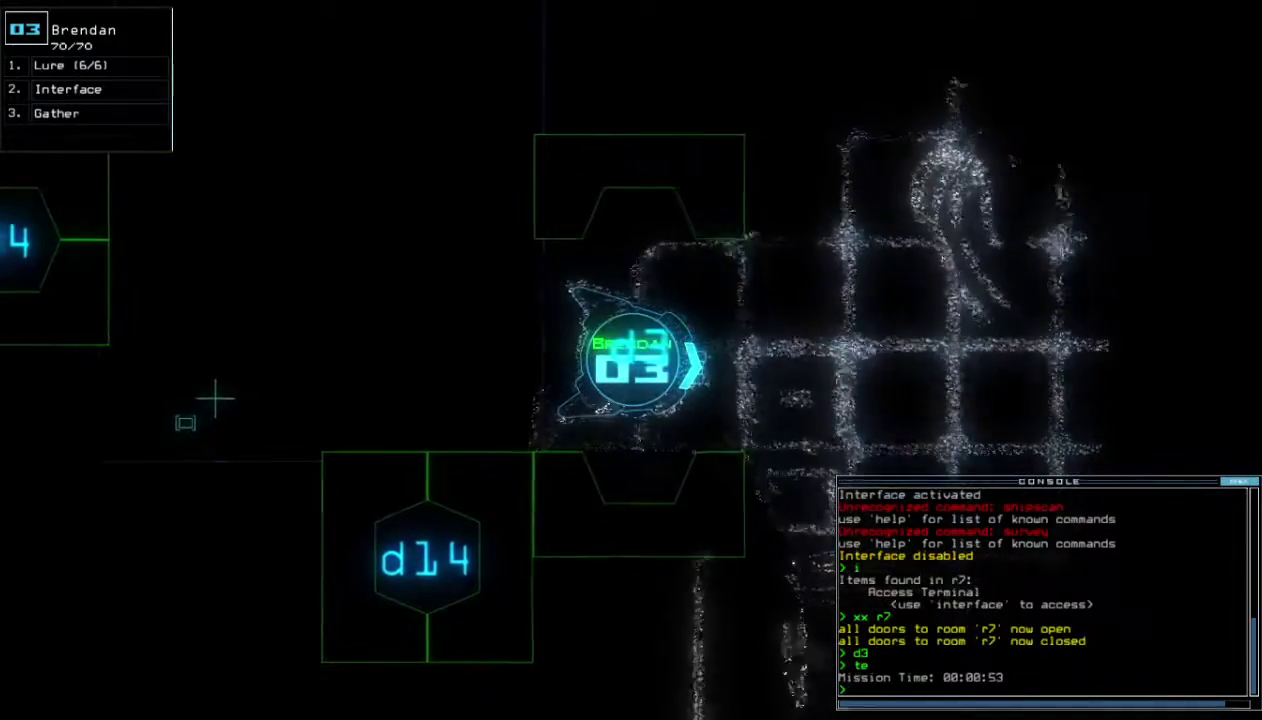
key(Up)
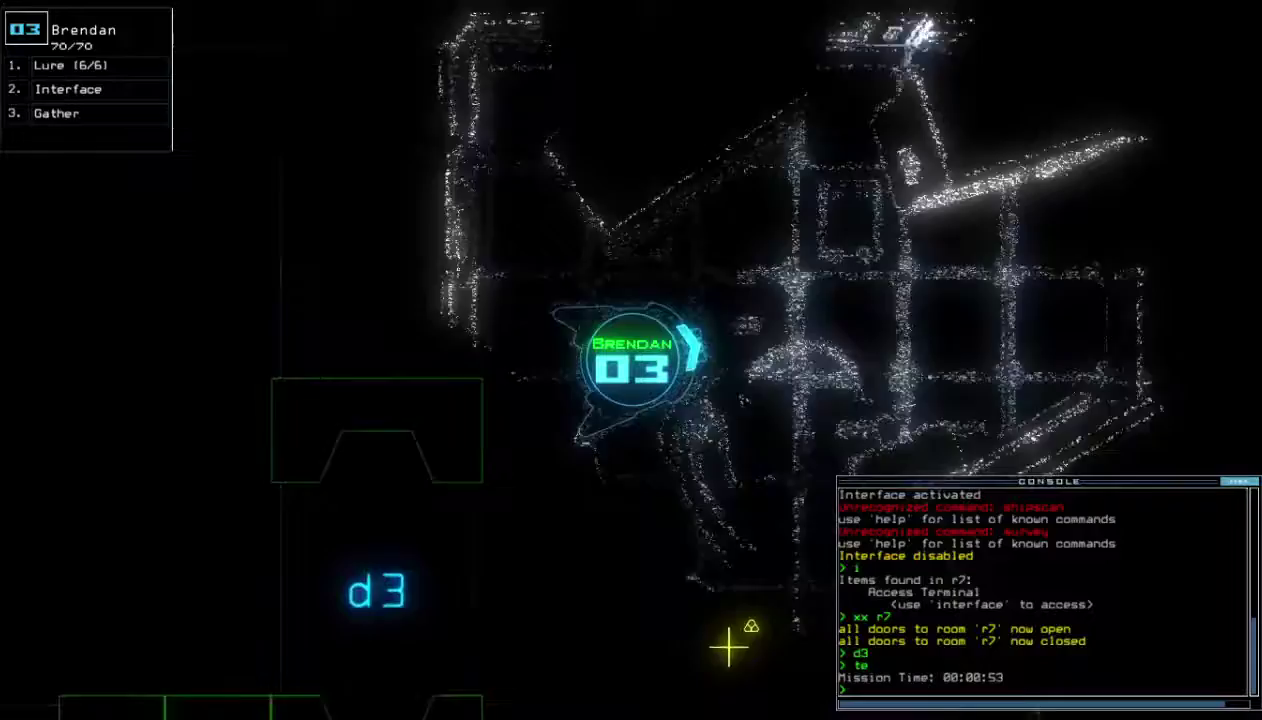
key(Down)
text(g)
Collect four pieces of scrap and move drone 03 back toward the exit
key(Return)
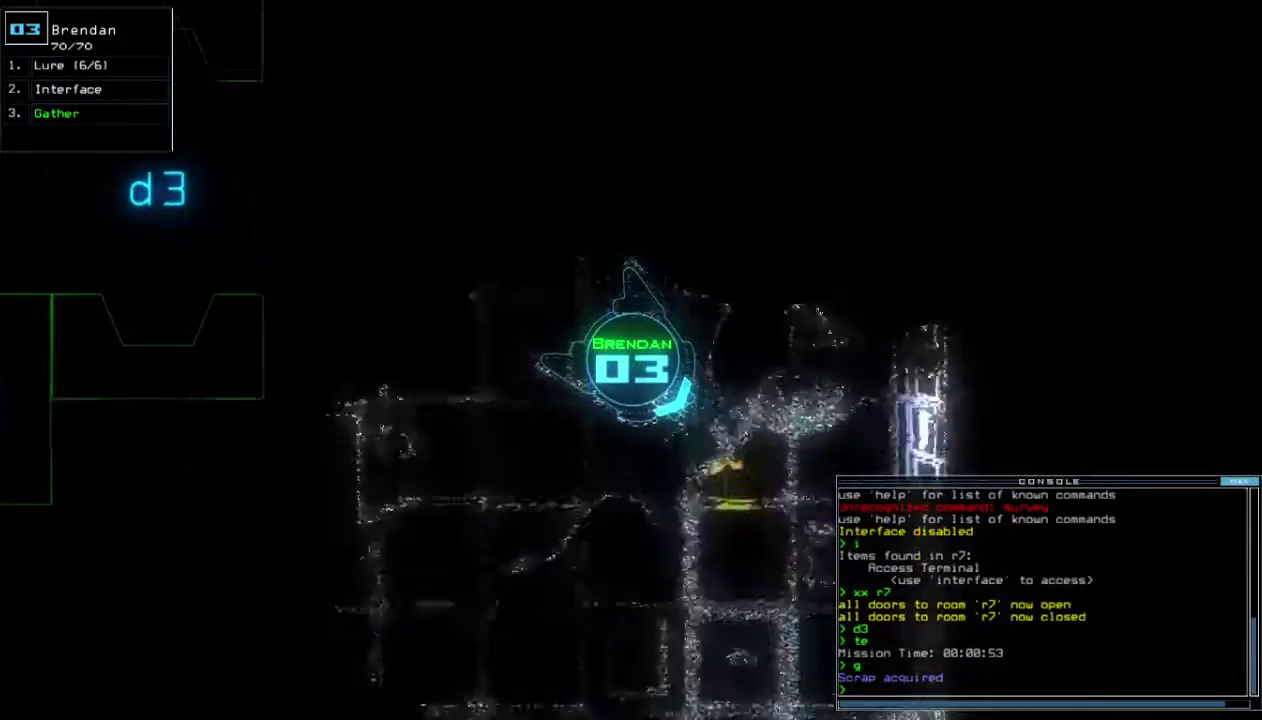
text(g)
key(Return)
text(g)
key(Return)
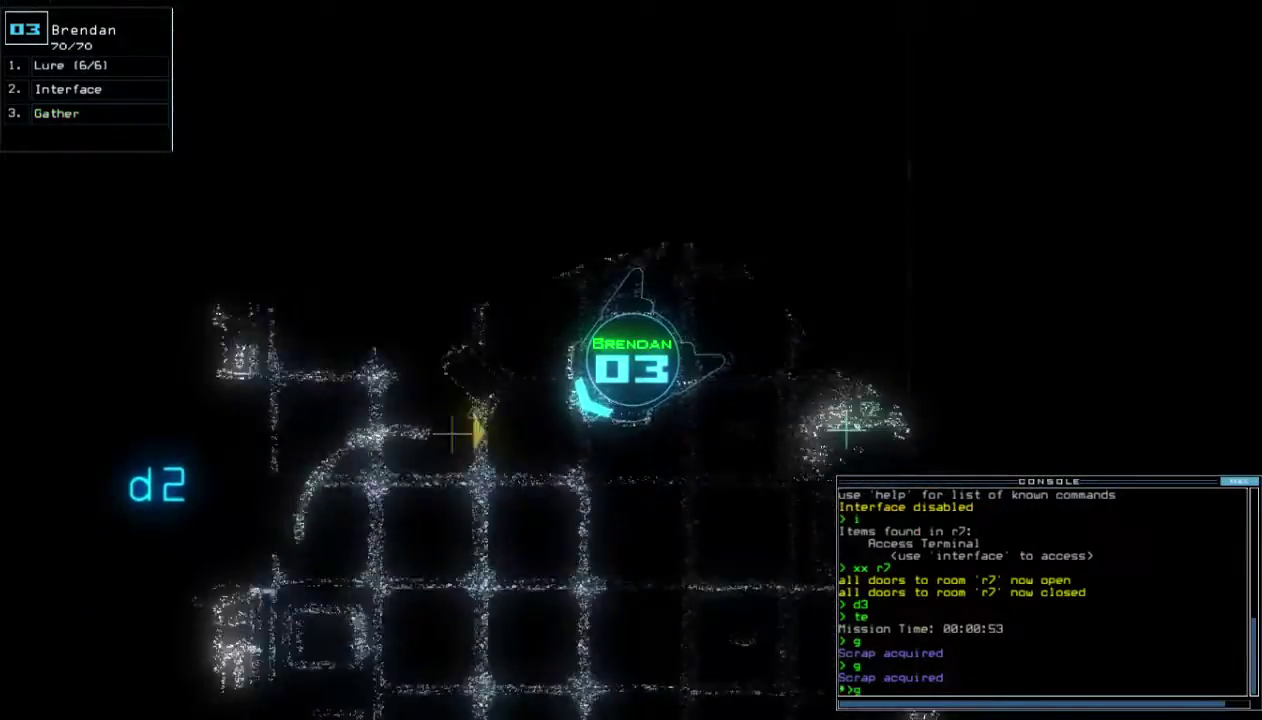
key(Left)
text(g)
key(Return)
key(Up)
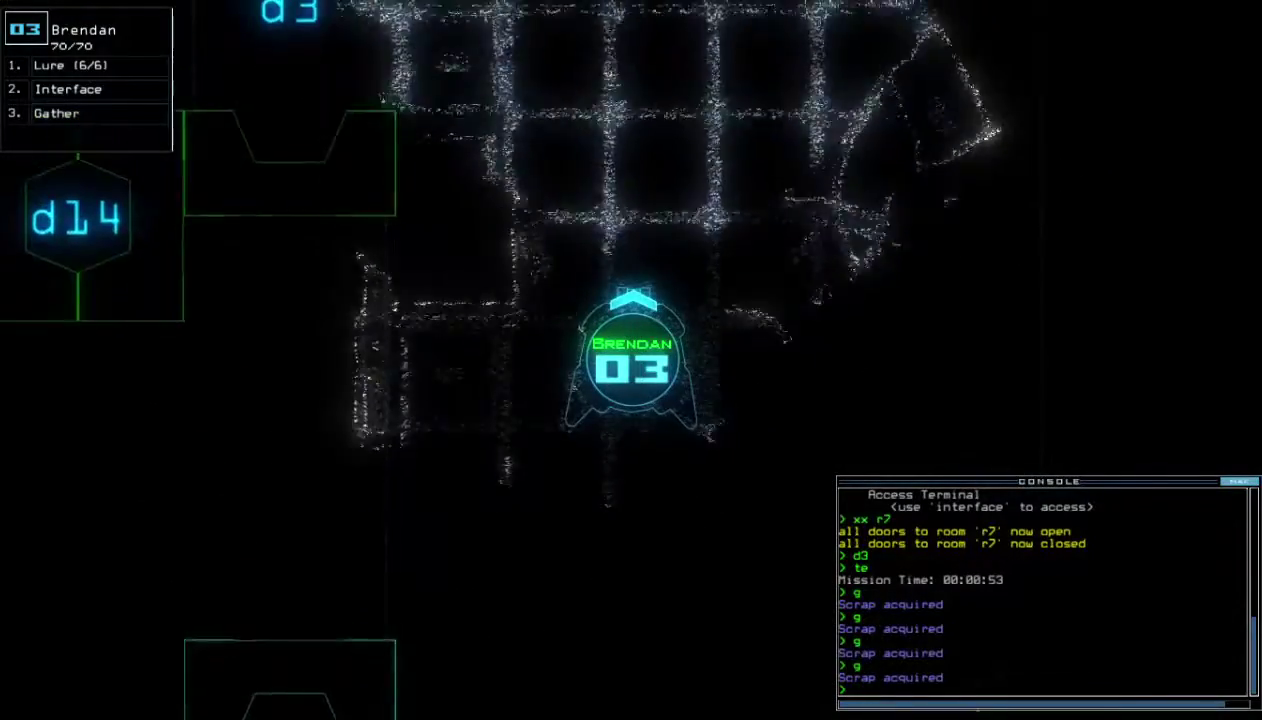
Open doors d3 and d4, then d4 and d14, and close them again
key(Left)
text(d3)
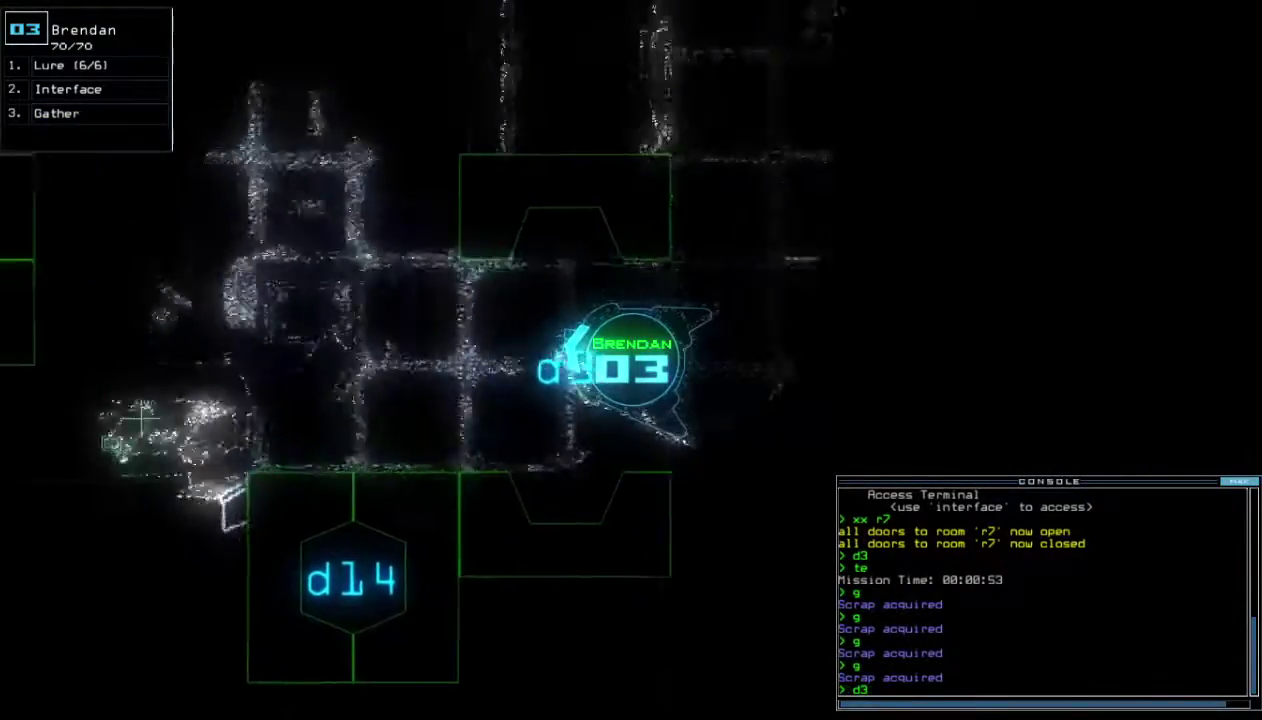
text( d4)
key(Return)
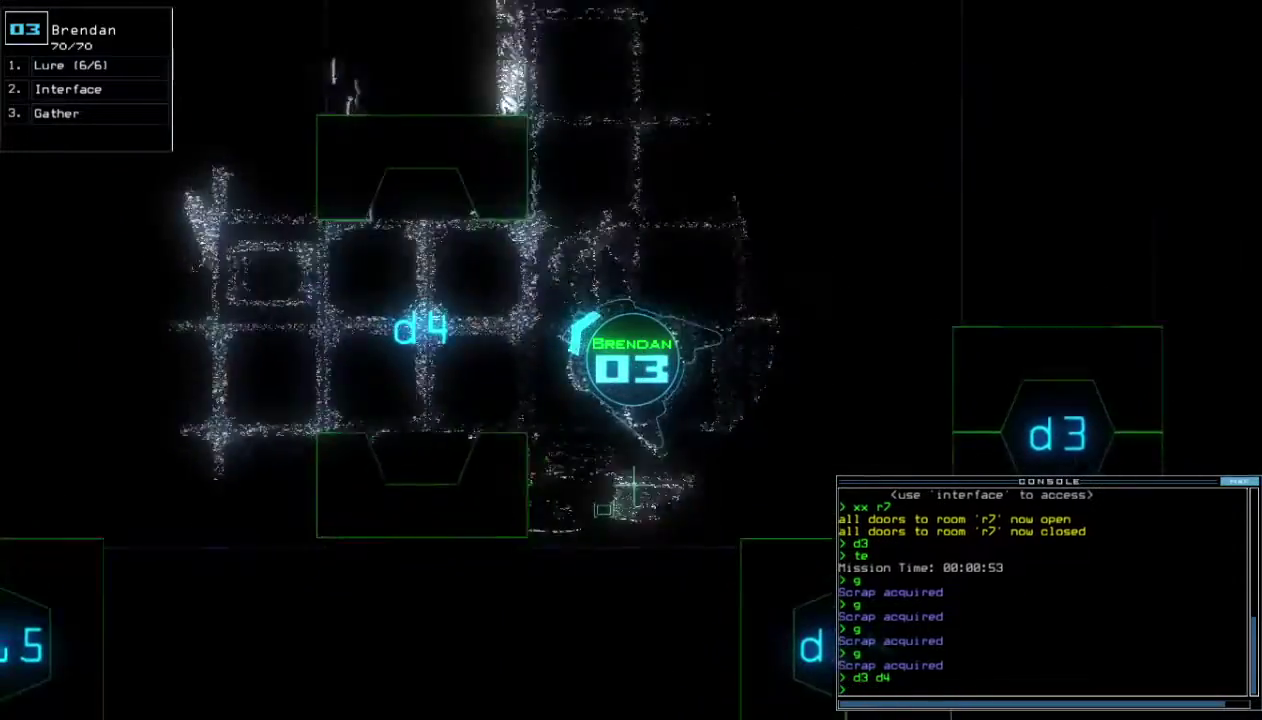
text(d4 d14)
key(Return)
key(Tab)
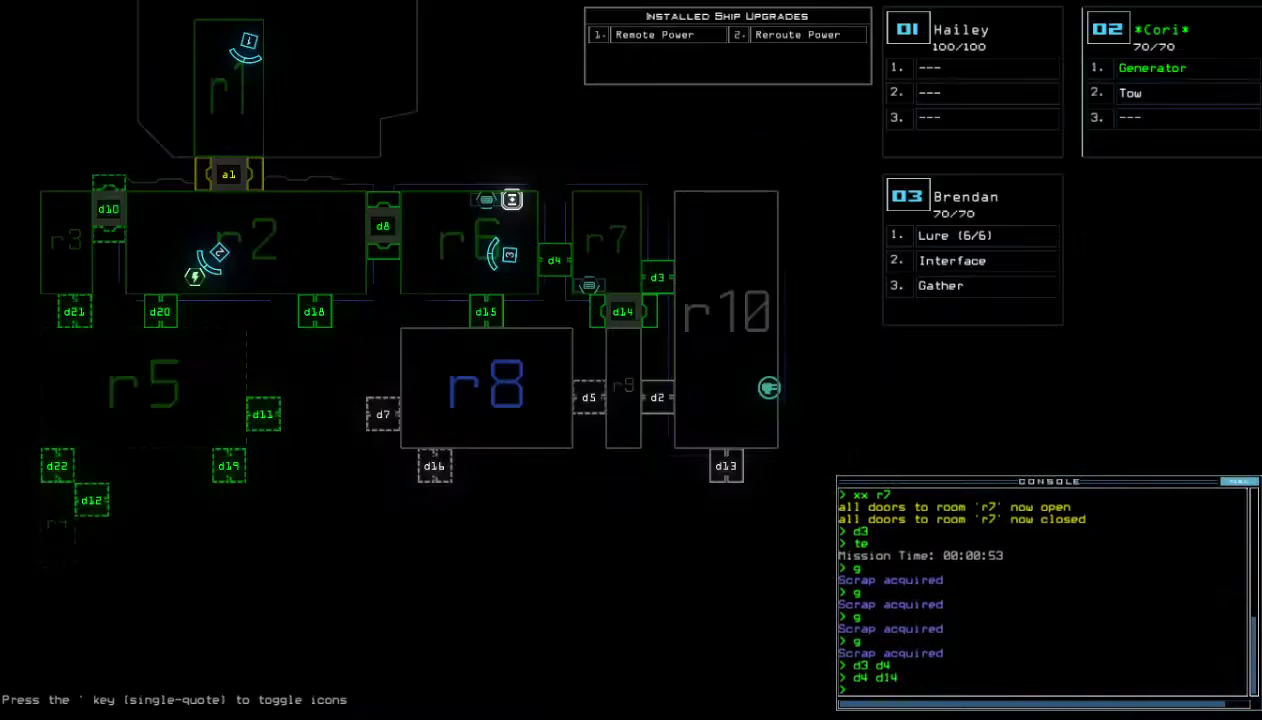
key(Tab)
text(cccc)
key(Return)
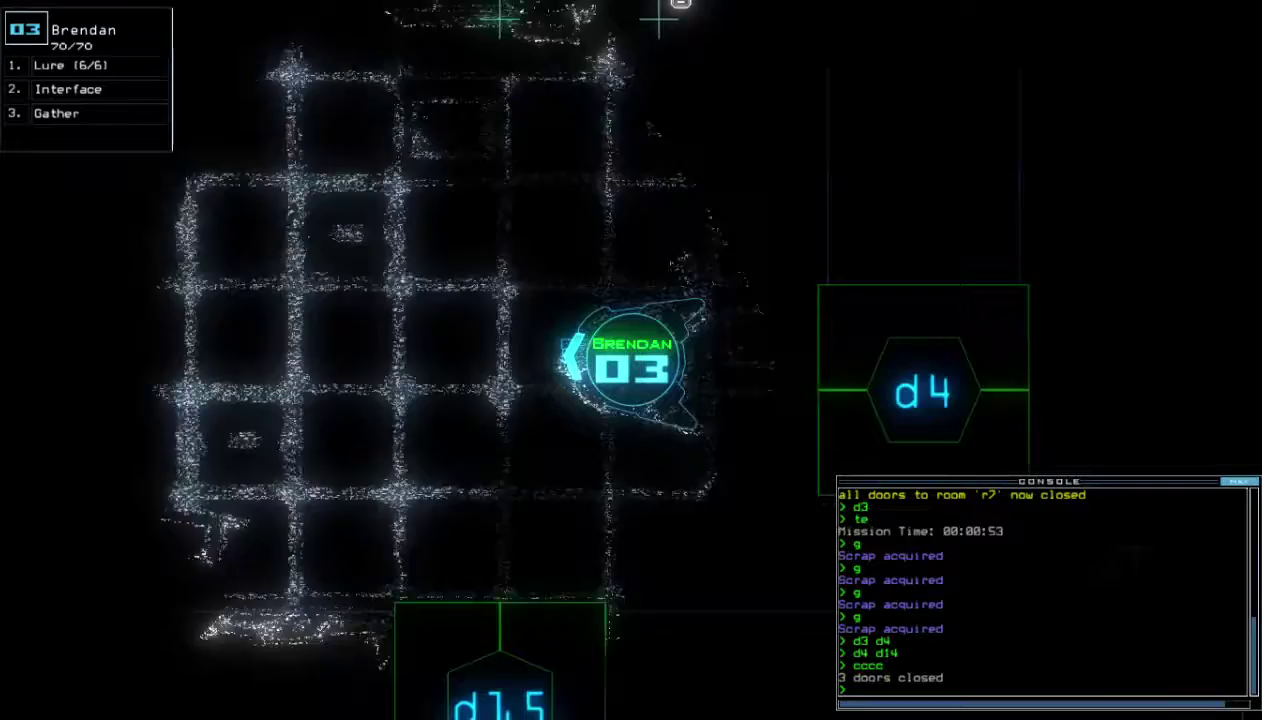
text(d4)
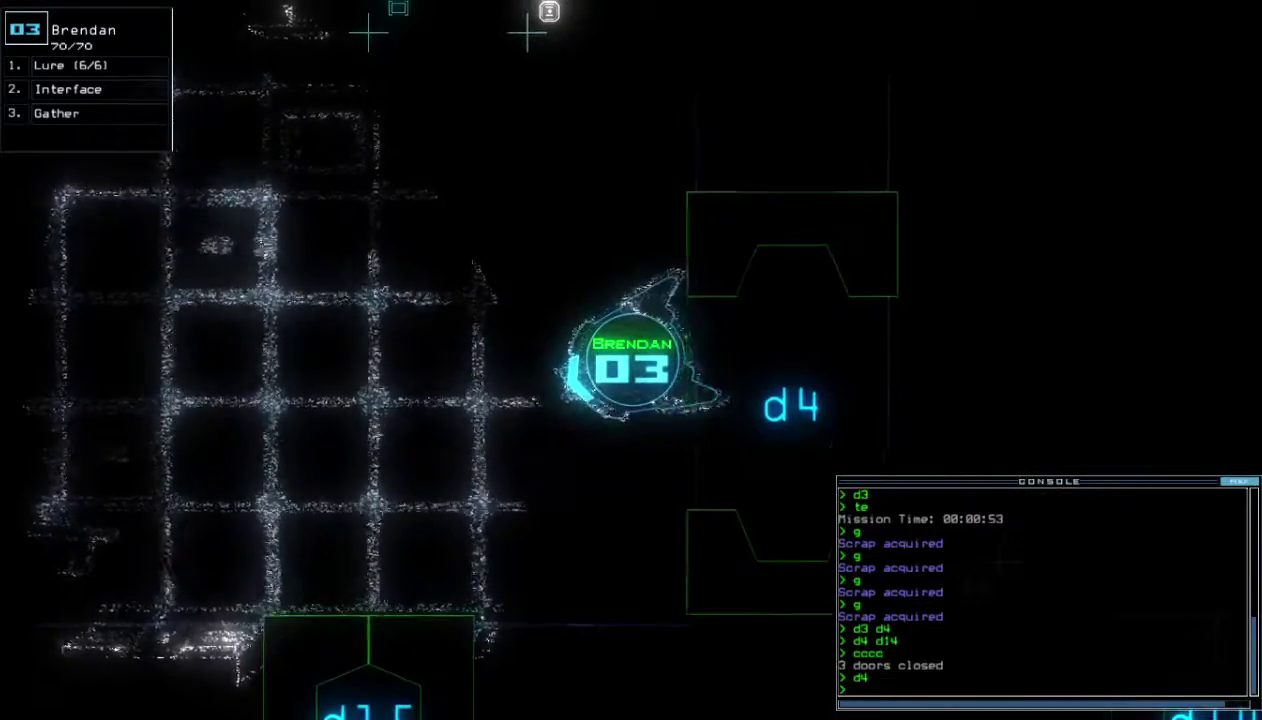
text(te)
Reopen doors d3 and d14, checking the mission time, then close all three doors
key(Return)
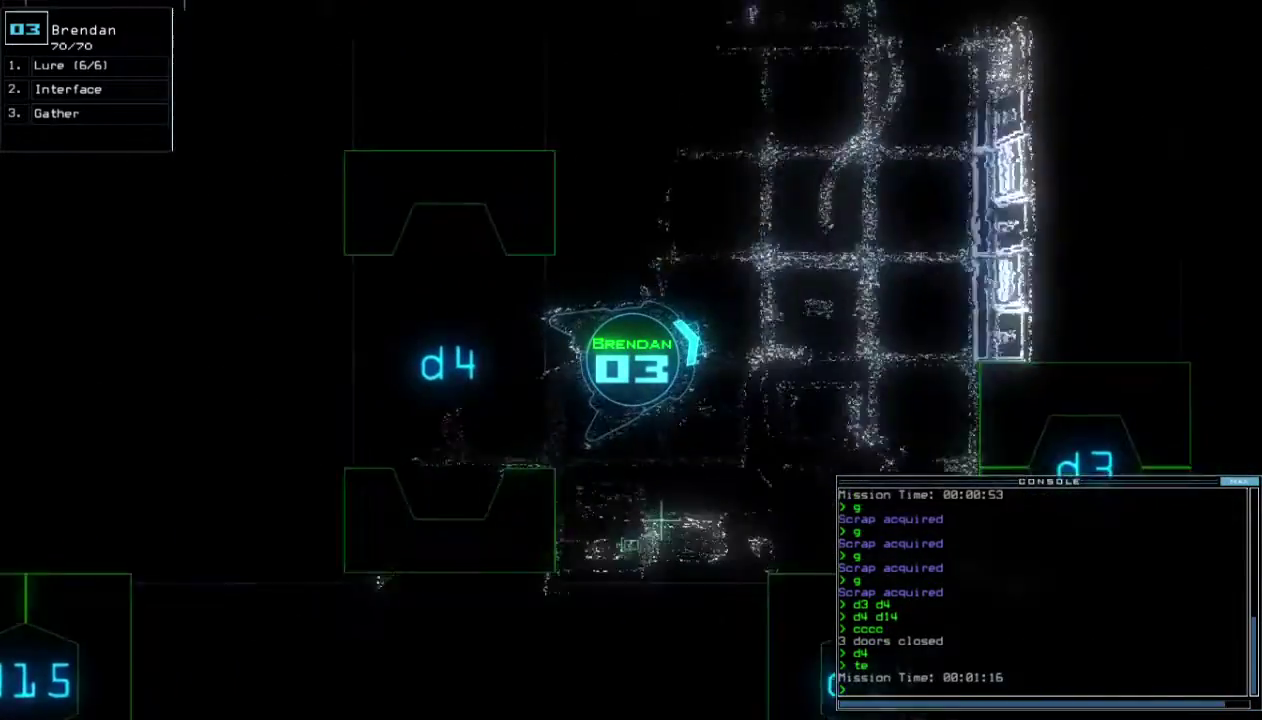
text(d3)
key(Return)
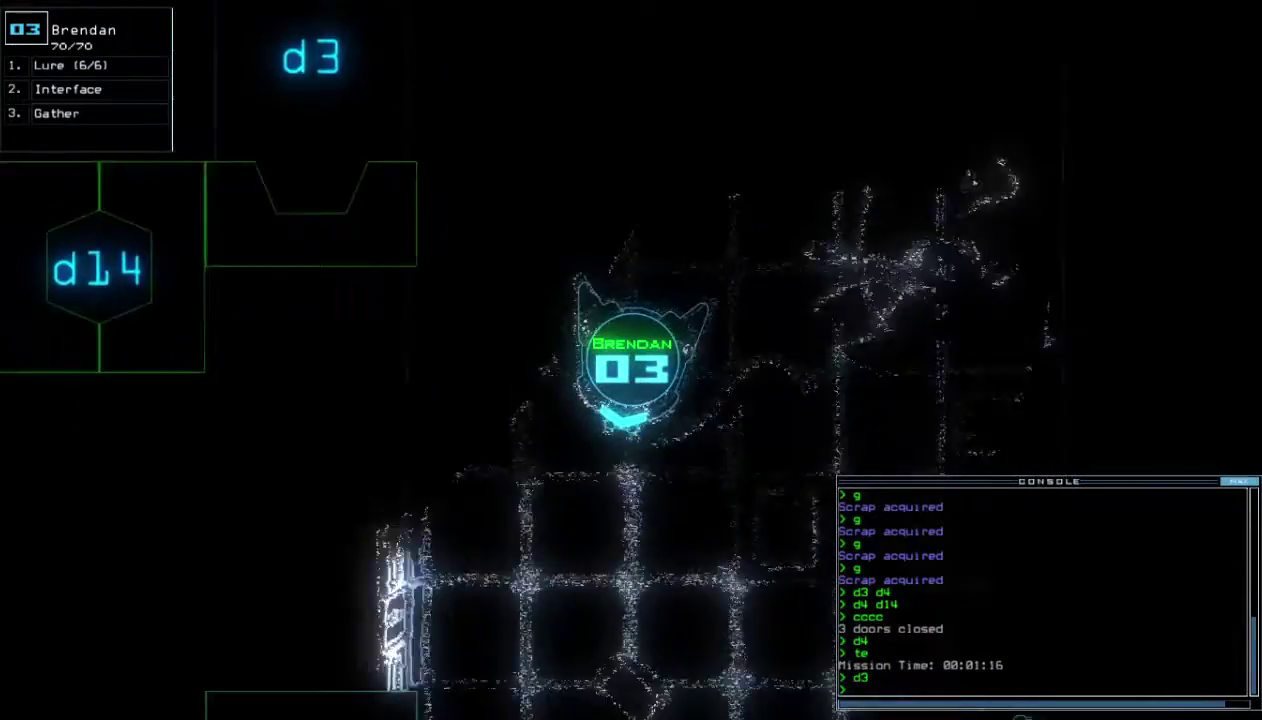
text(te)
key(Return)
key(Tab)
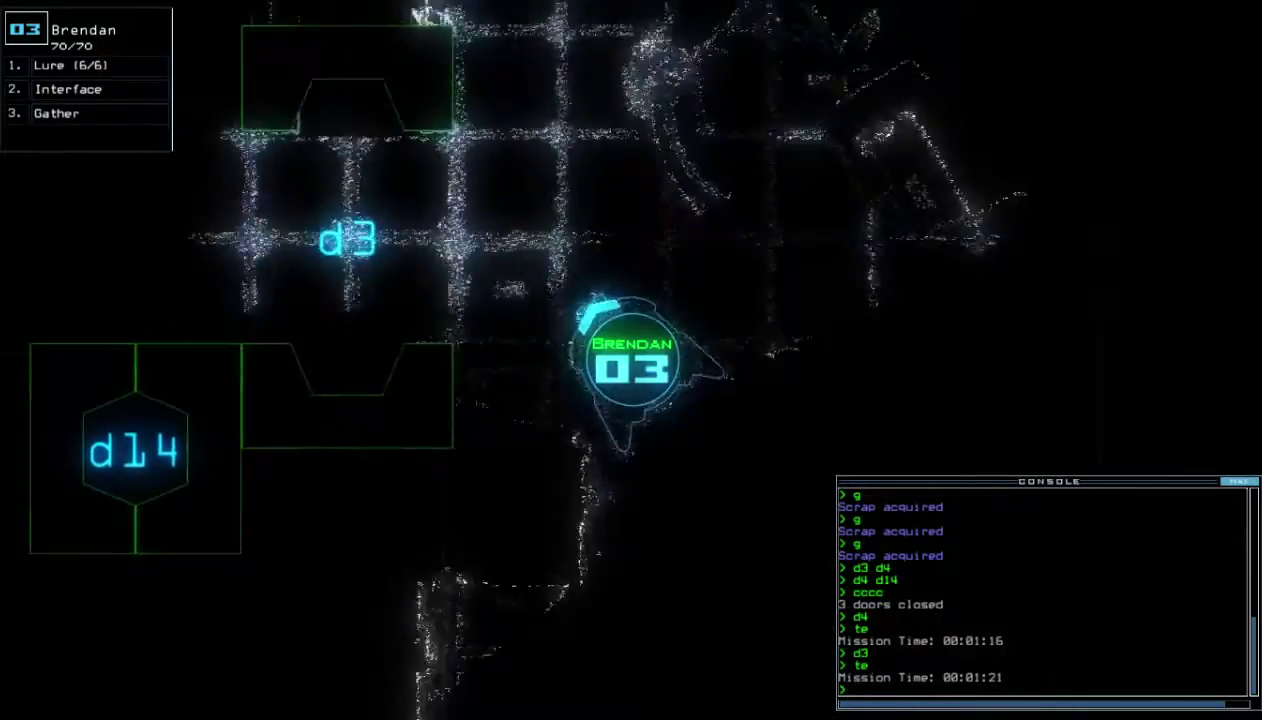
text(d14)
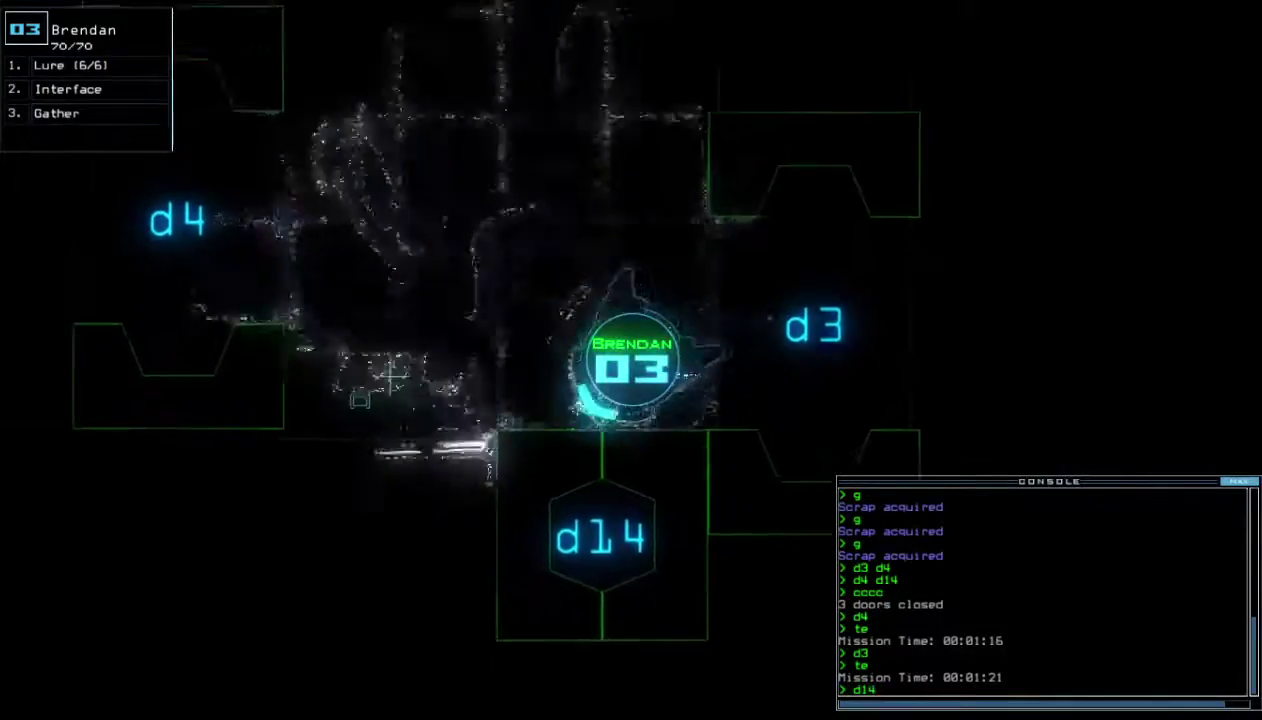
key(Return)
text(cc)
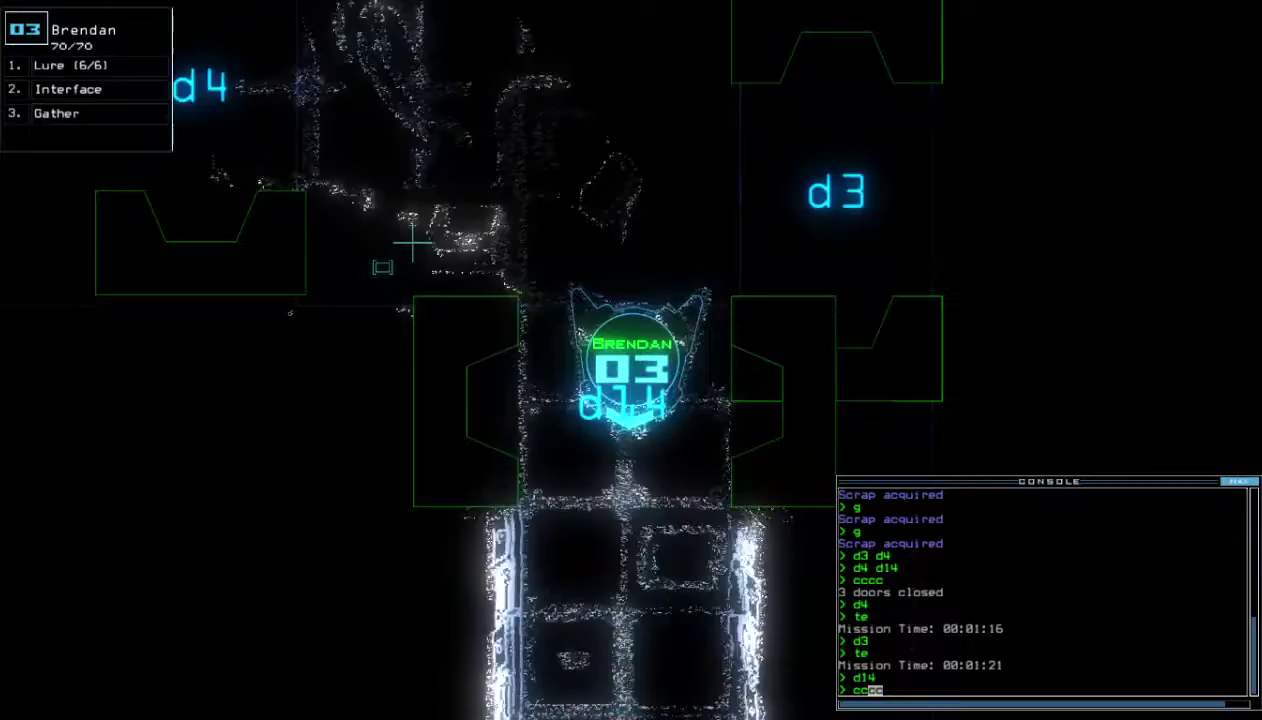
key(Return)
key(Tab)
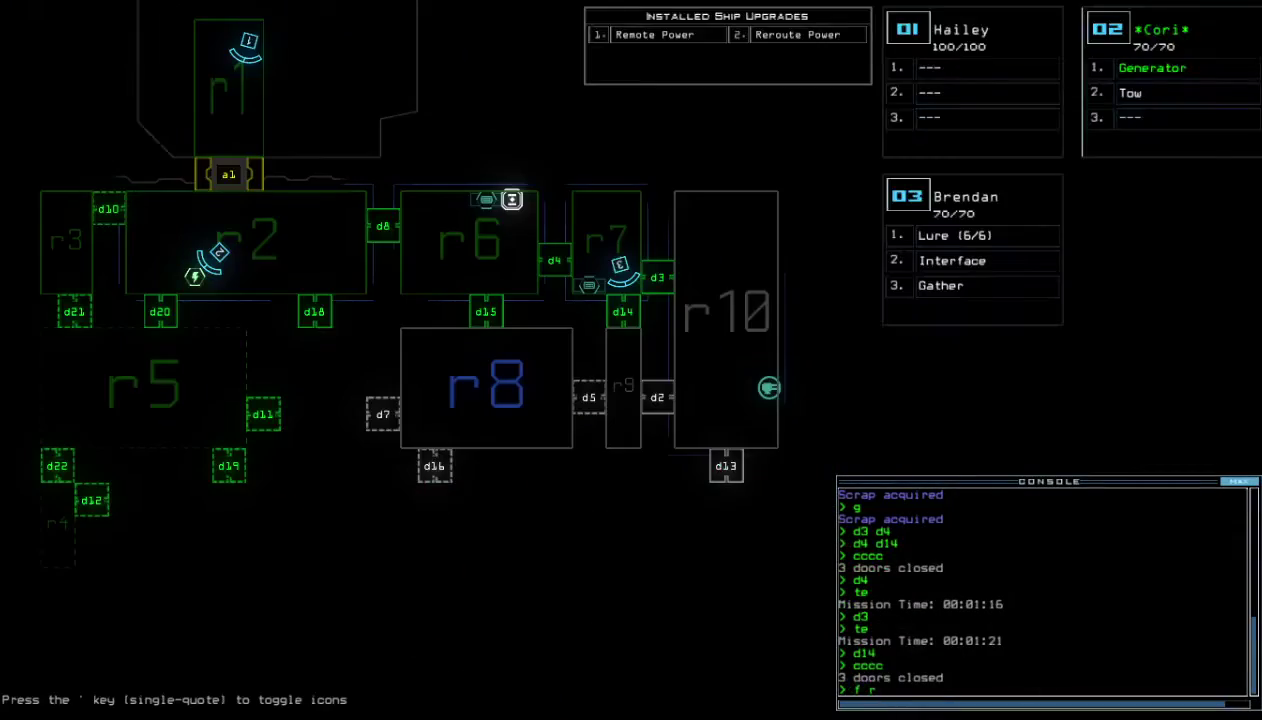
key(Tab)
text(4)
Open doors d4, d8 and d10, toggling d8 again behind drone 03
key(Return)
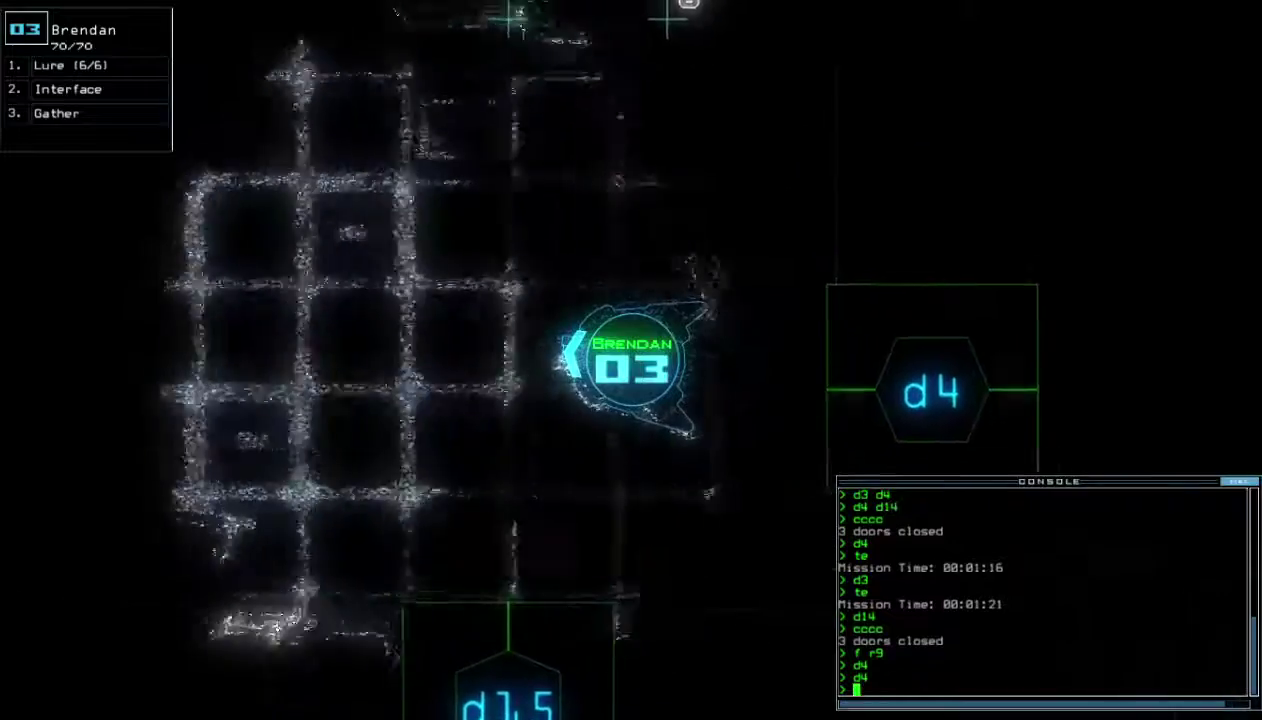
text(d8)
key(Return)
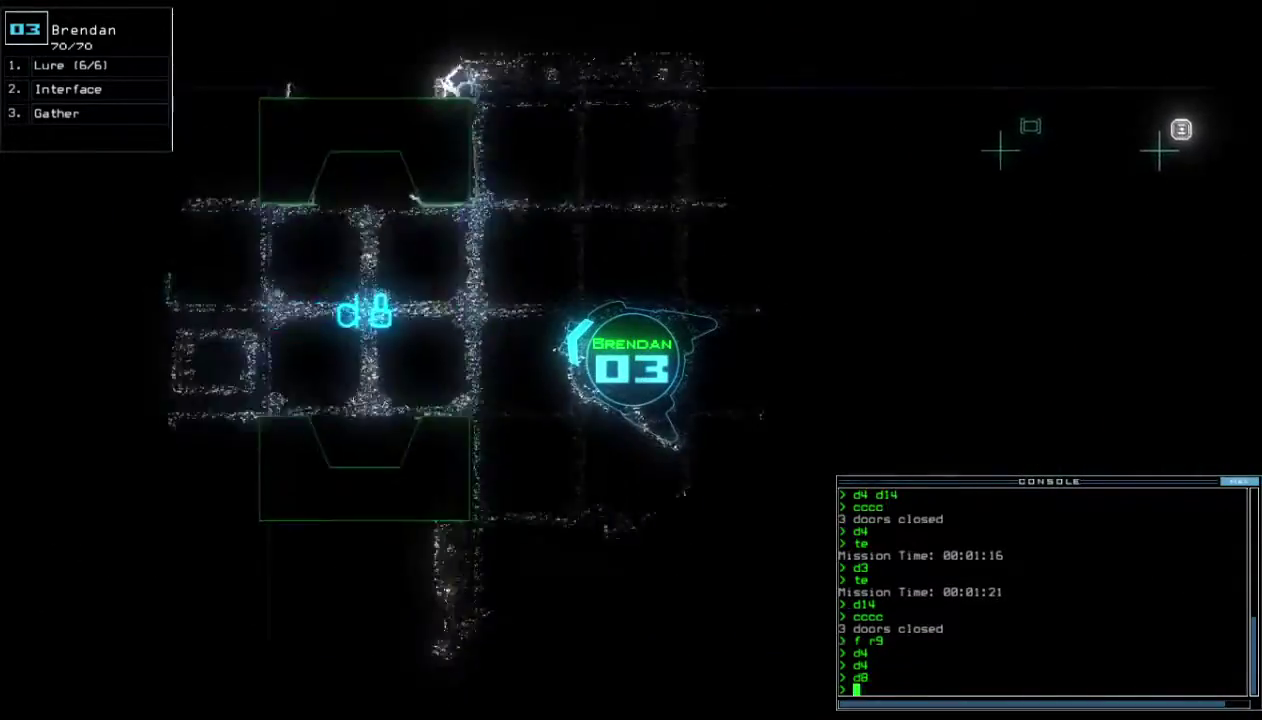
text(te)
key(Return)
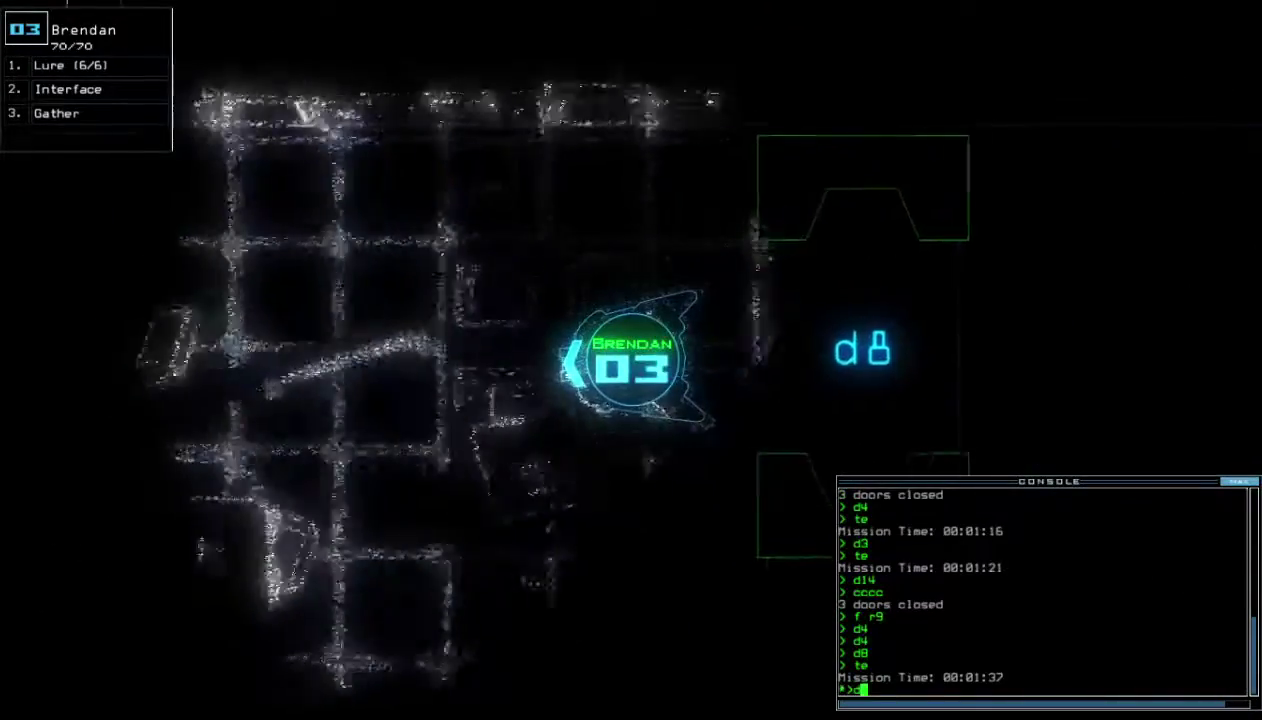
text(d8)
key(Return)
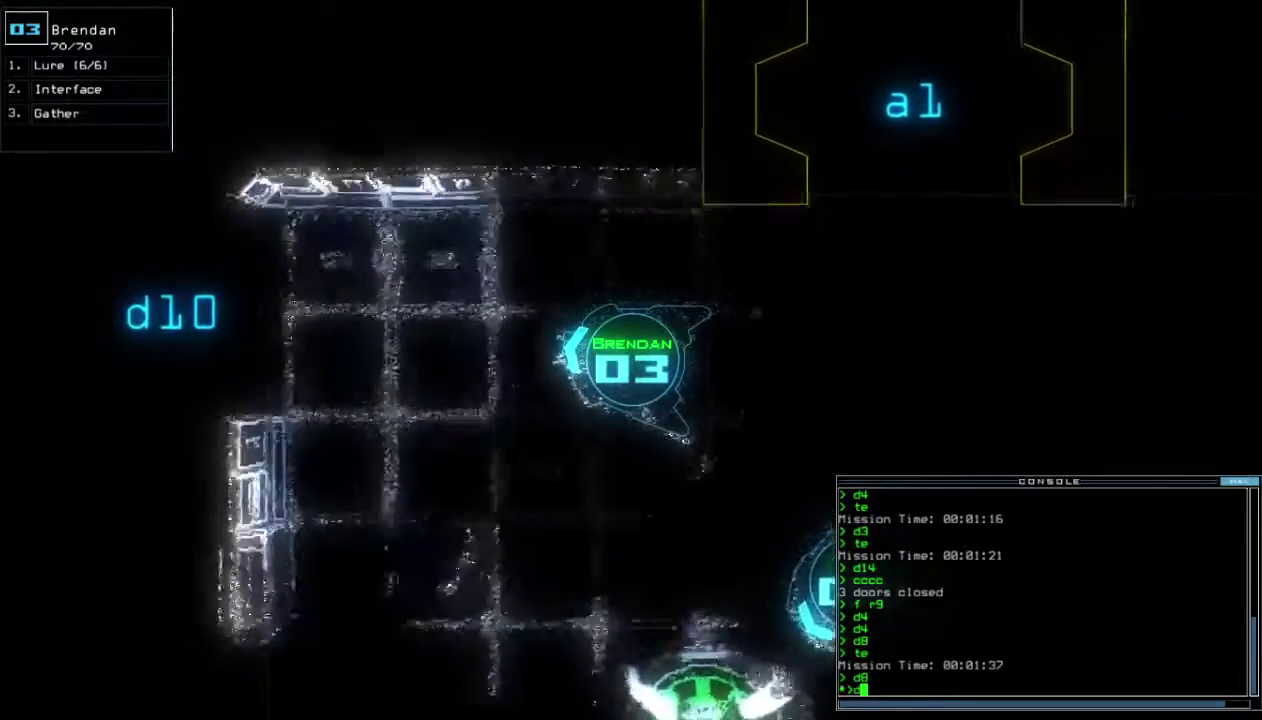
text(d)
key(Return)
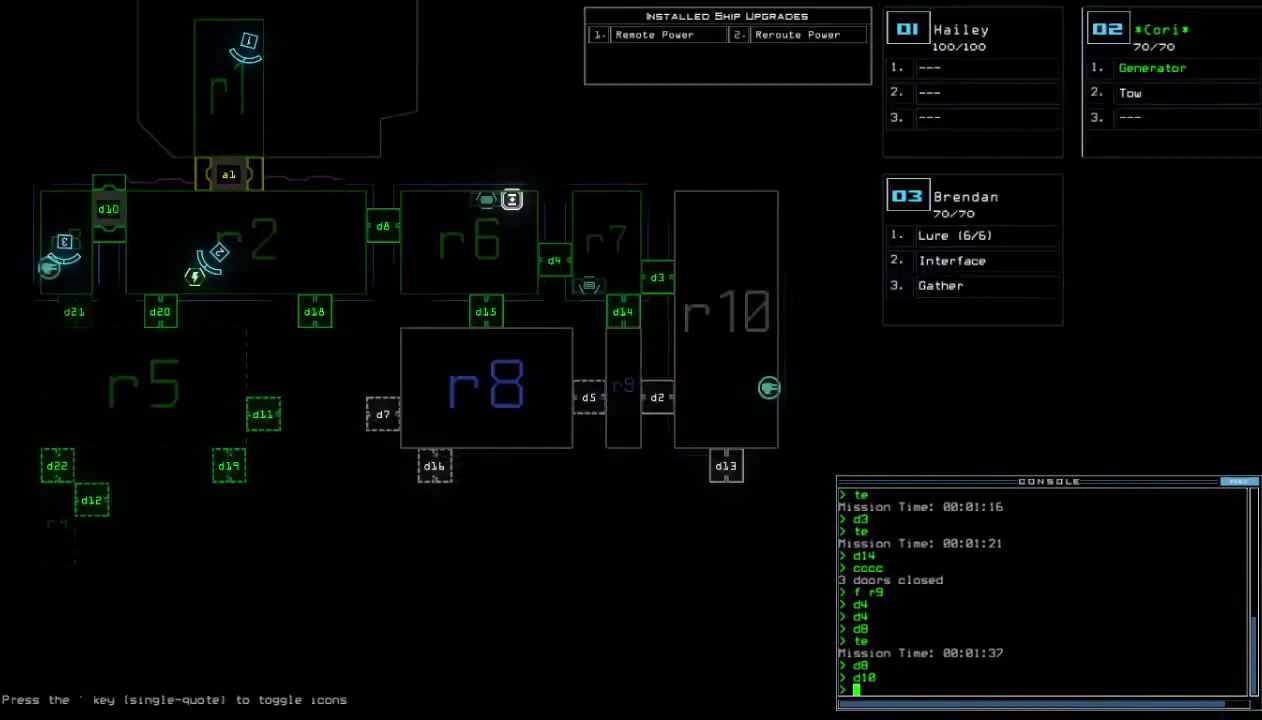
text(te)
Confirm mission time 00:02:00 on the schematic and nudge drone 03 south
key(Return)
key(Tab)
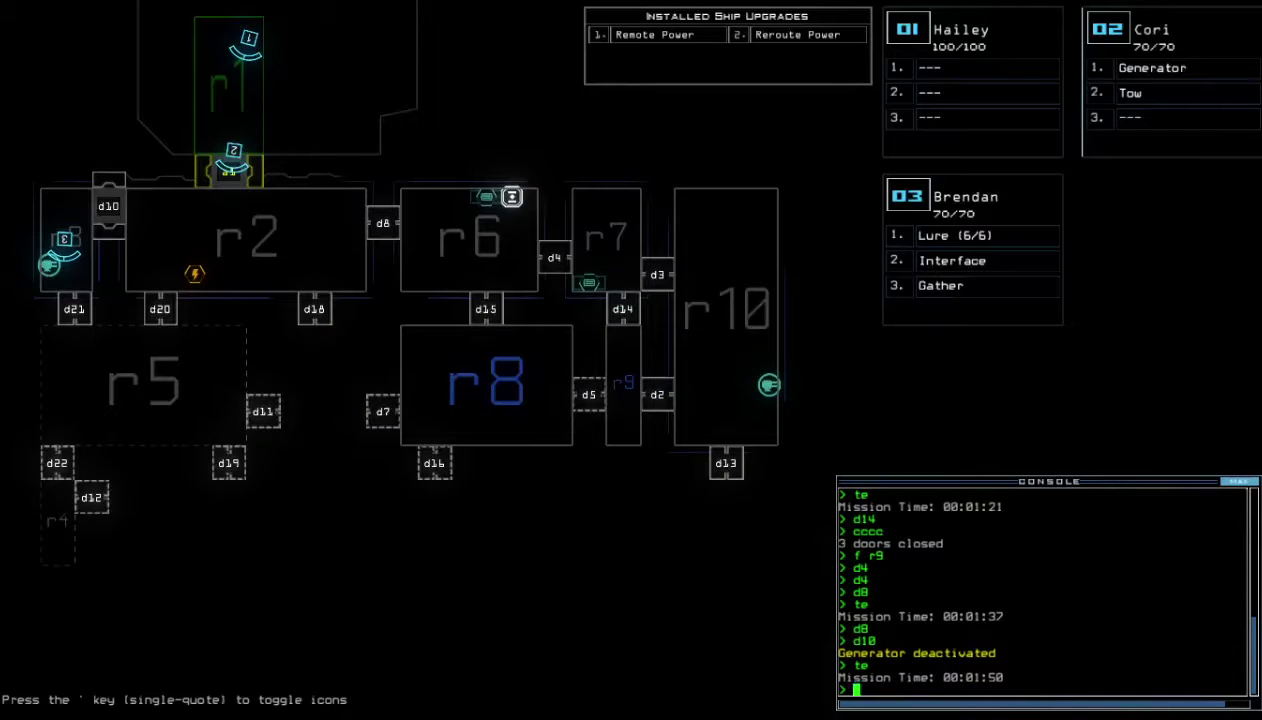
key(3)
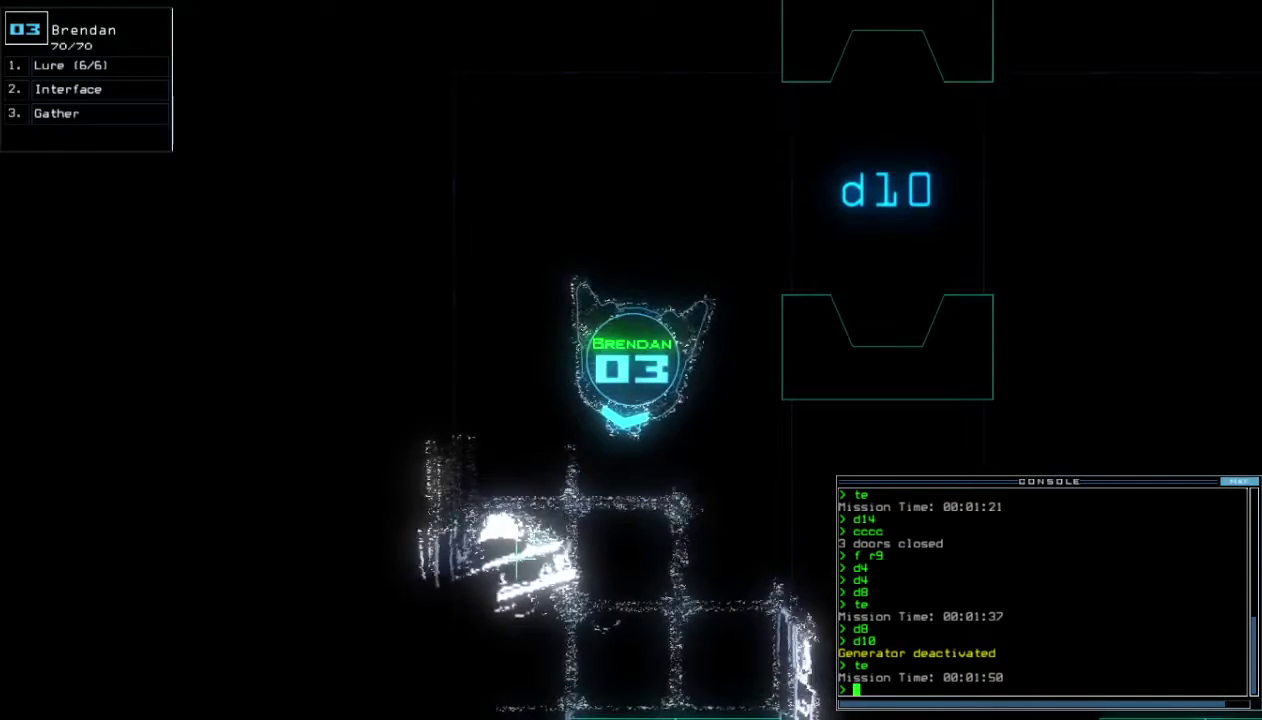
text(te)
key(Tab)
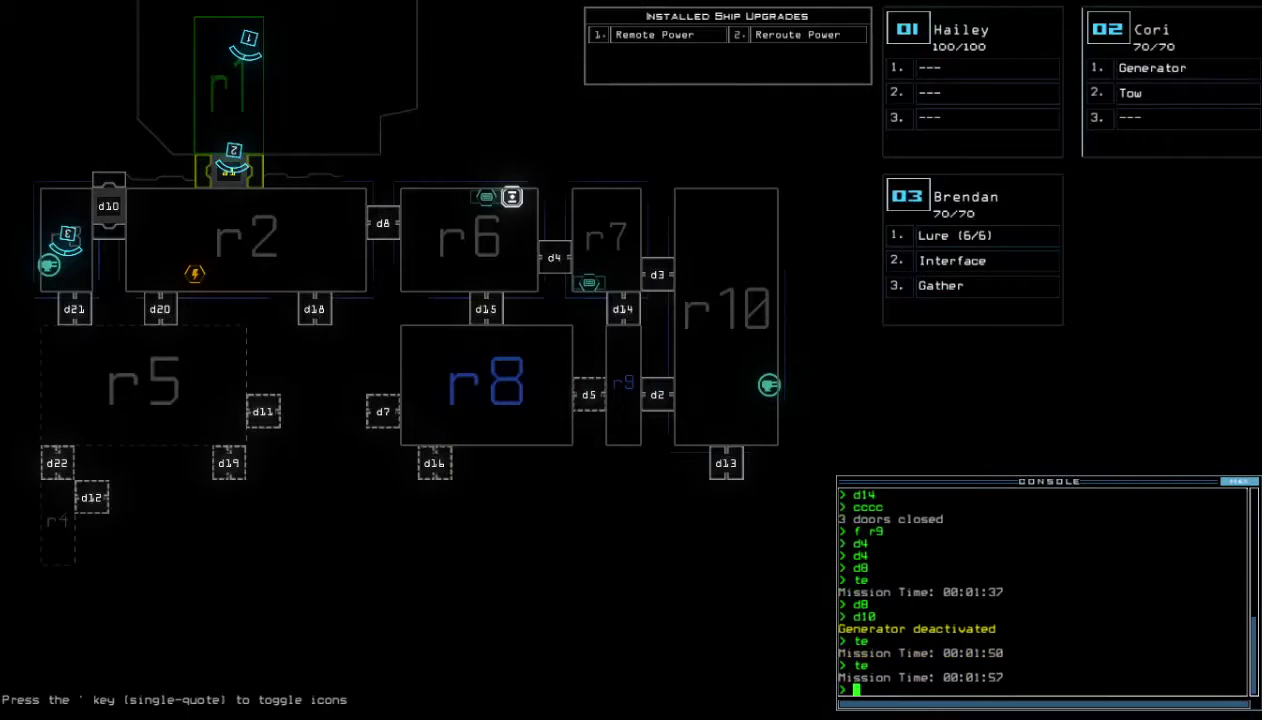
key(Tab)
text(te)
key(Return)
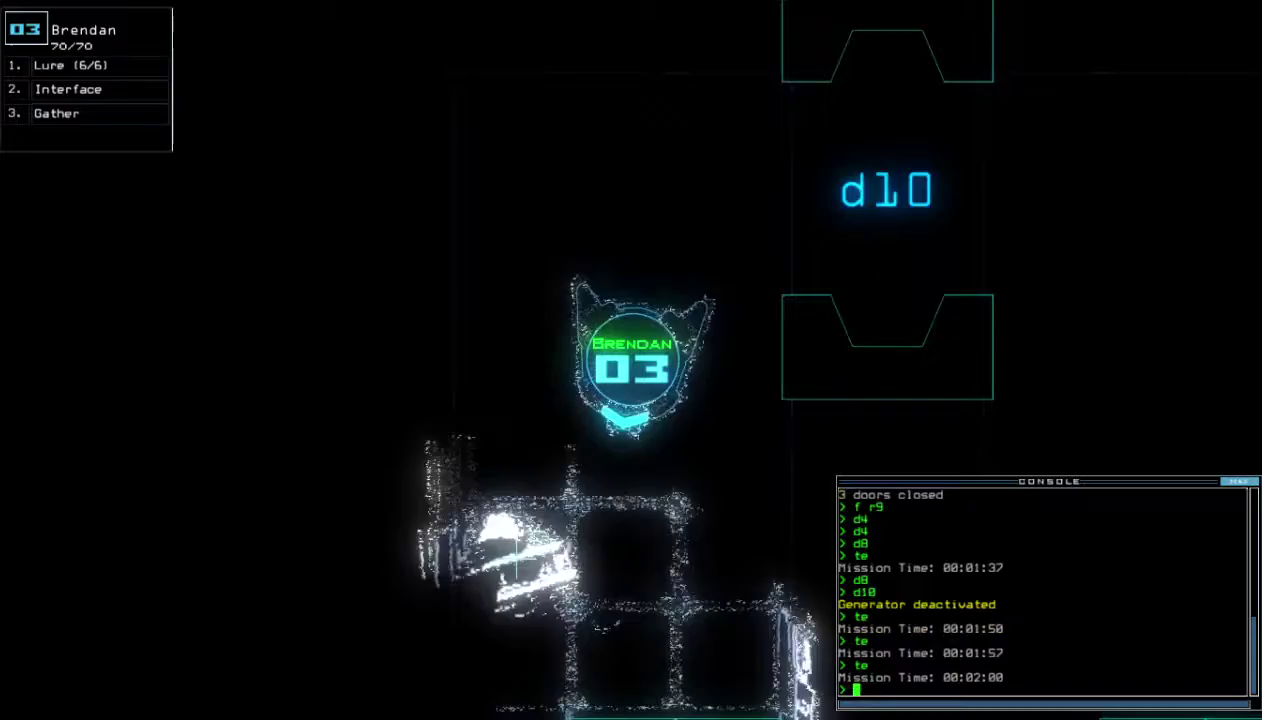
key(Down)
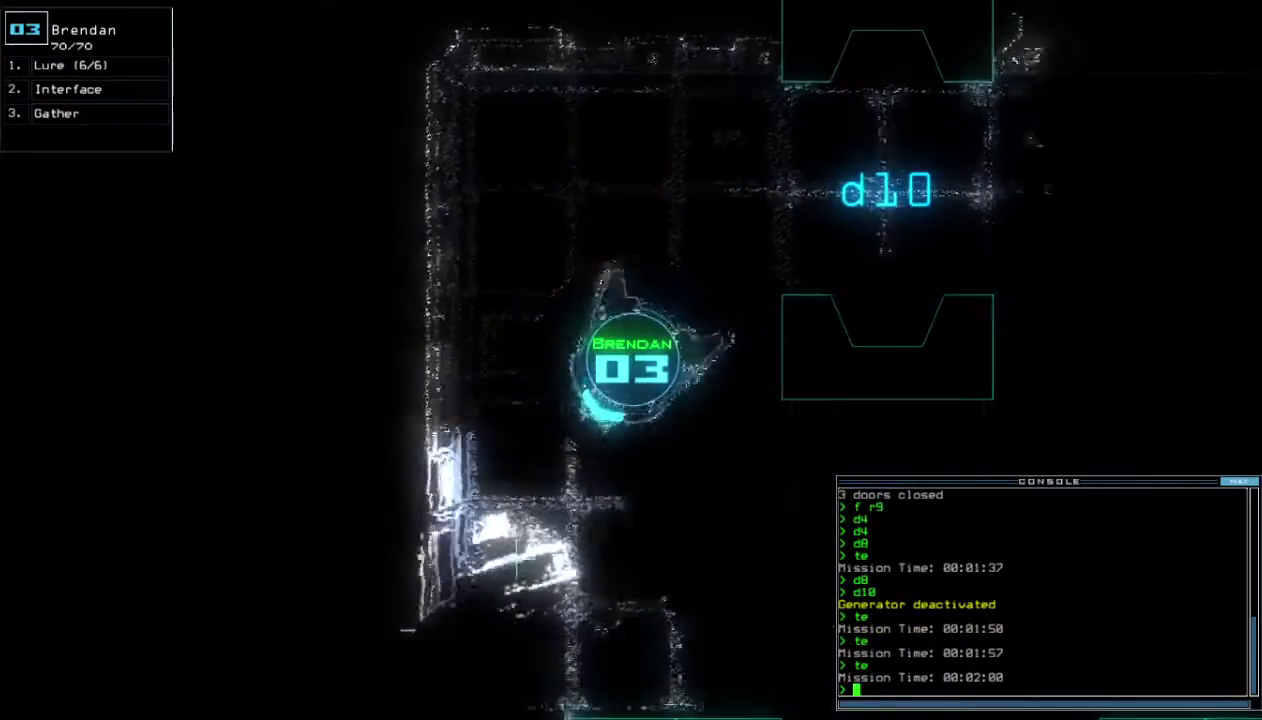
text(2)
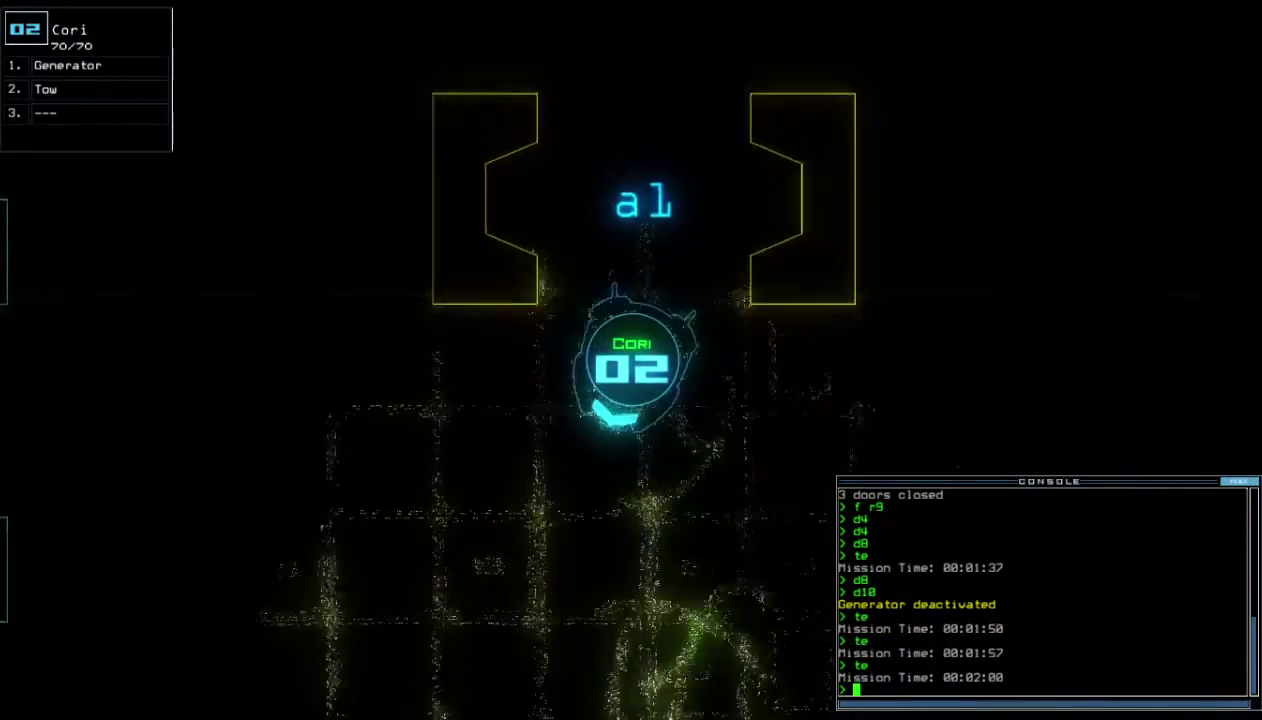
text(ge)
Turn Cori's generator back on and switch to drone 03's view
key(Return)
text(cccc)
key(Return)
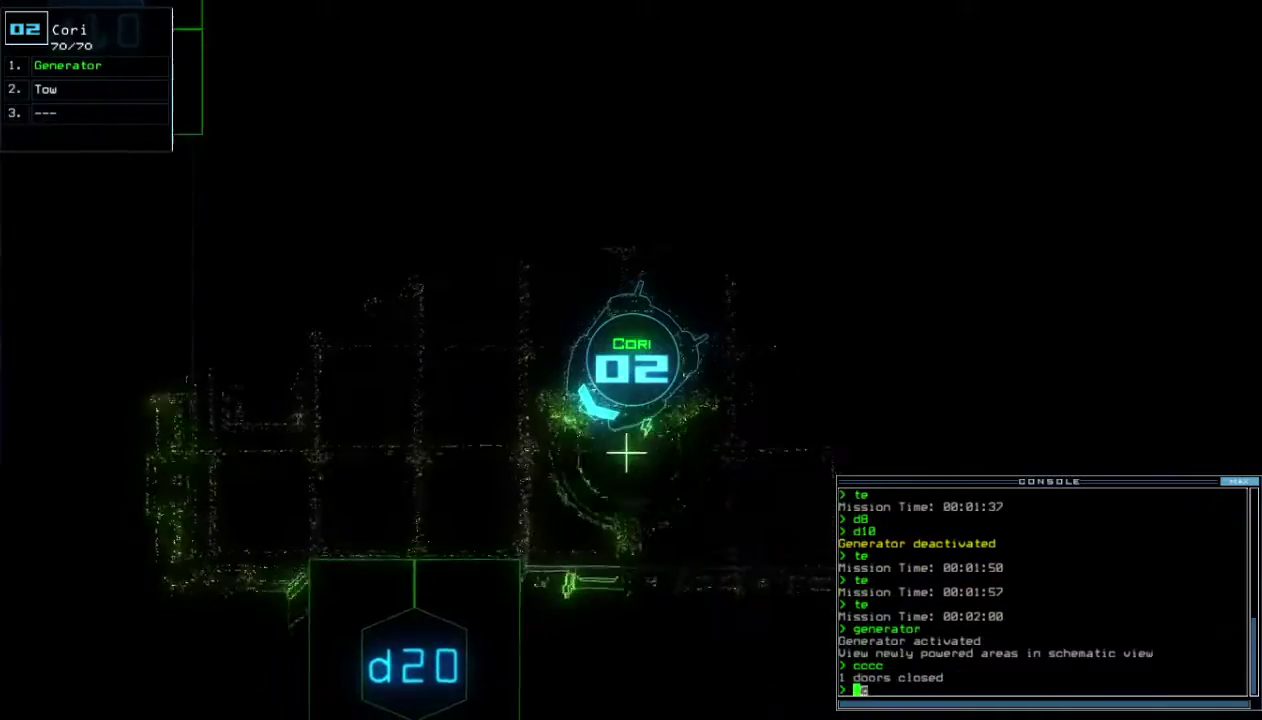
key(Tab)
key(3)
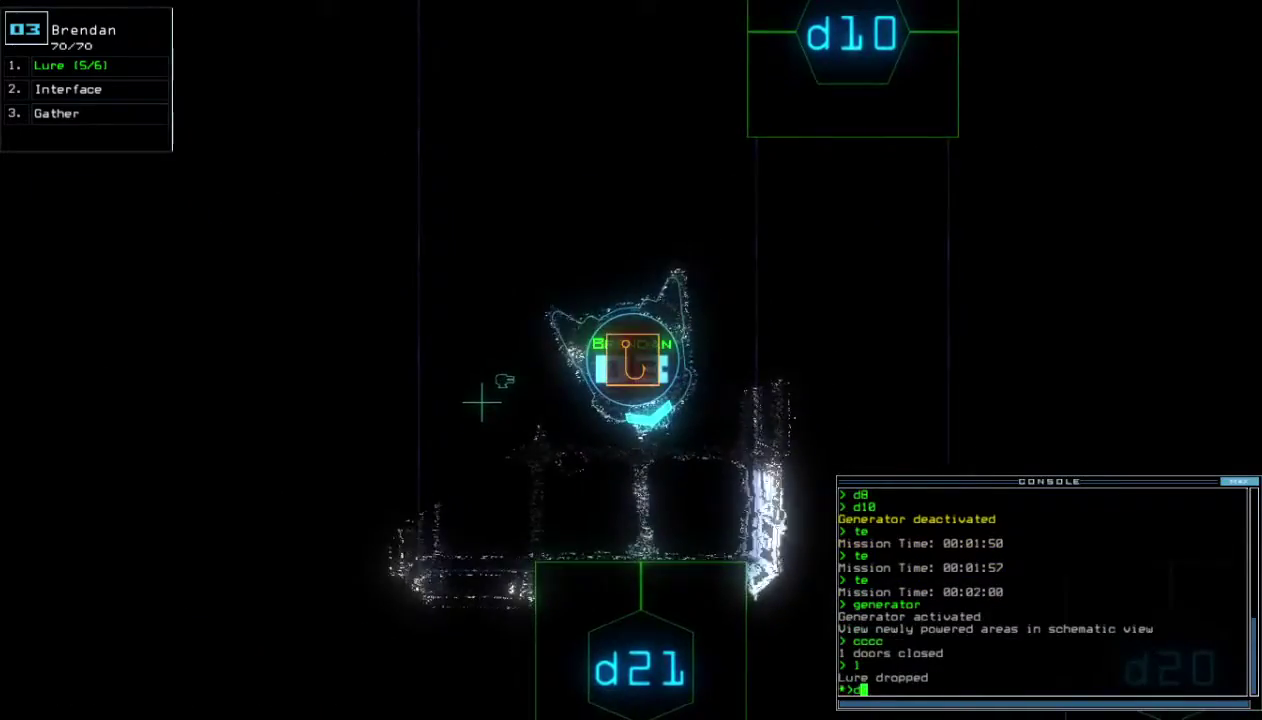
Drive drone 03 through doors d21 and d10, close two doors, and head to d8
key(Down)
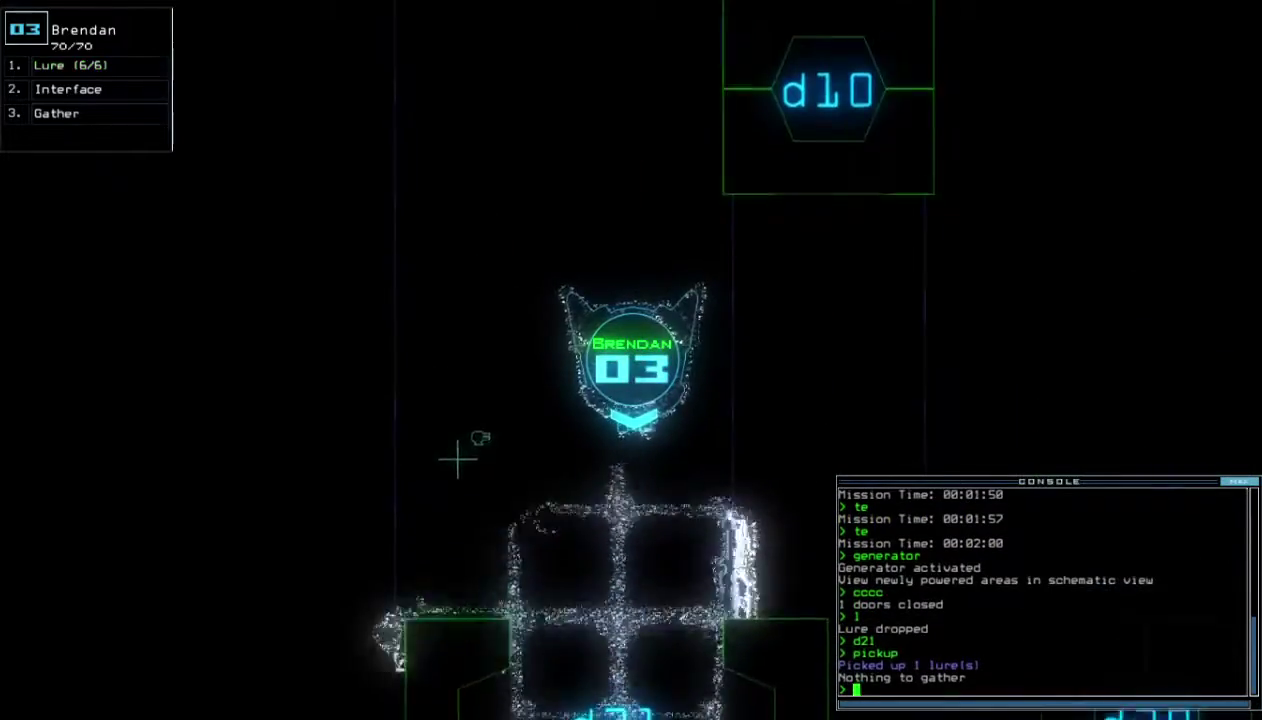
key(Right)
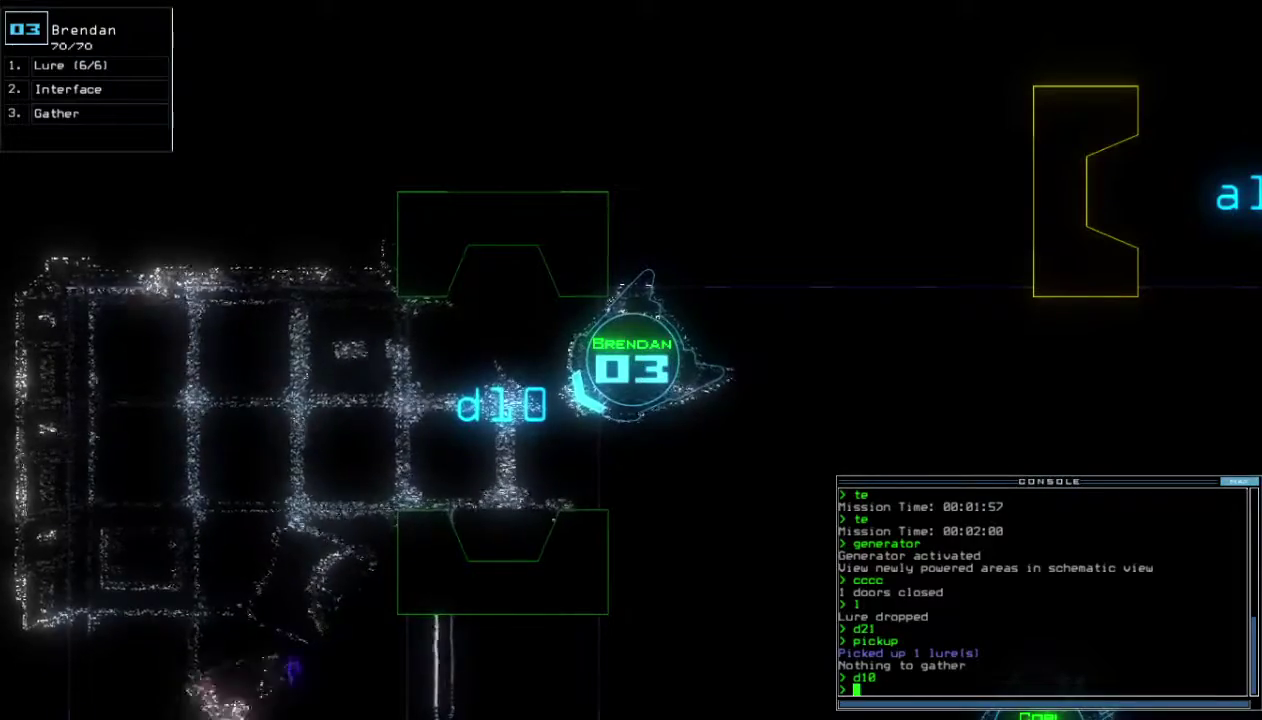
text(cccc)
key(Return)
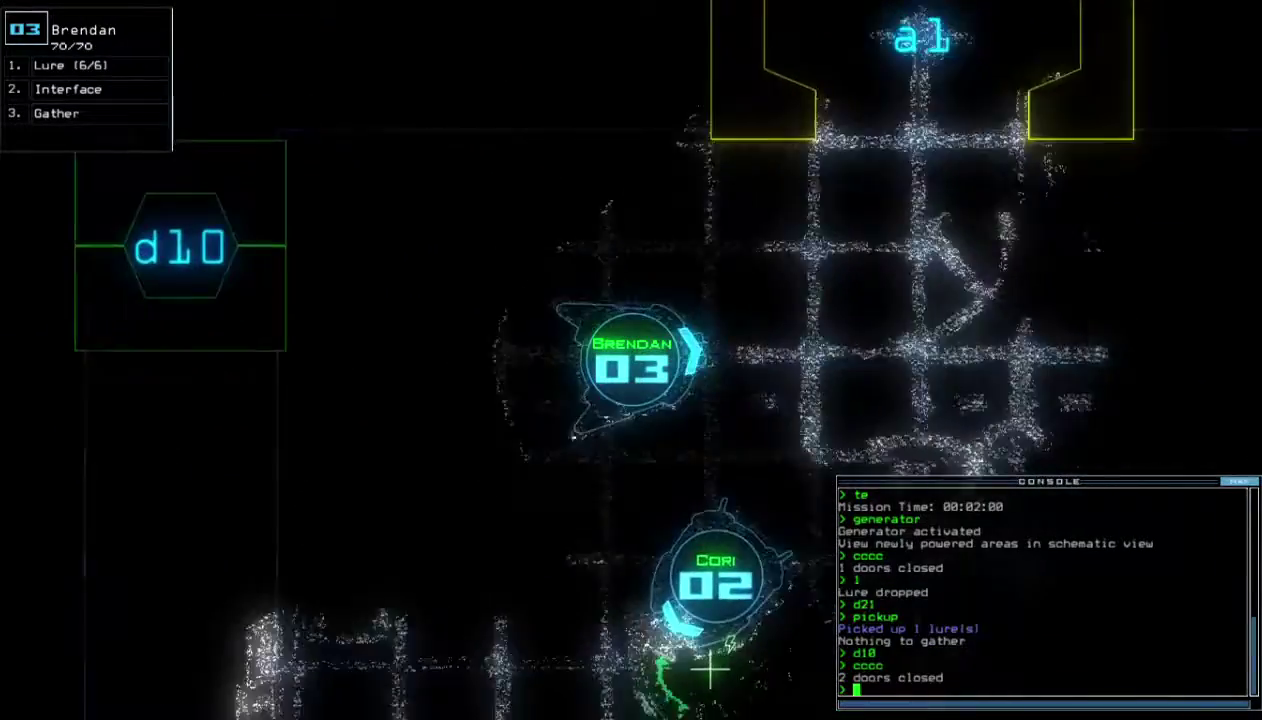
key(Right)
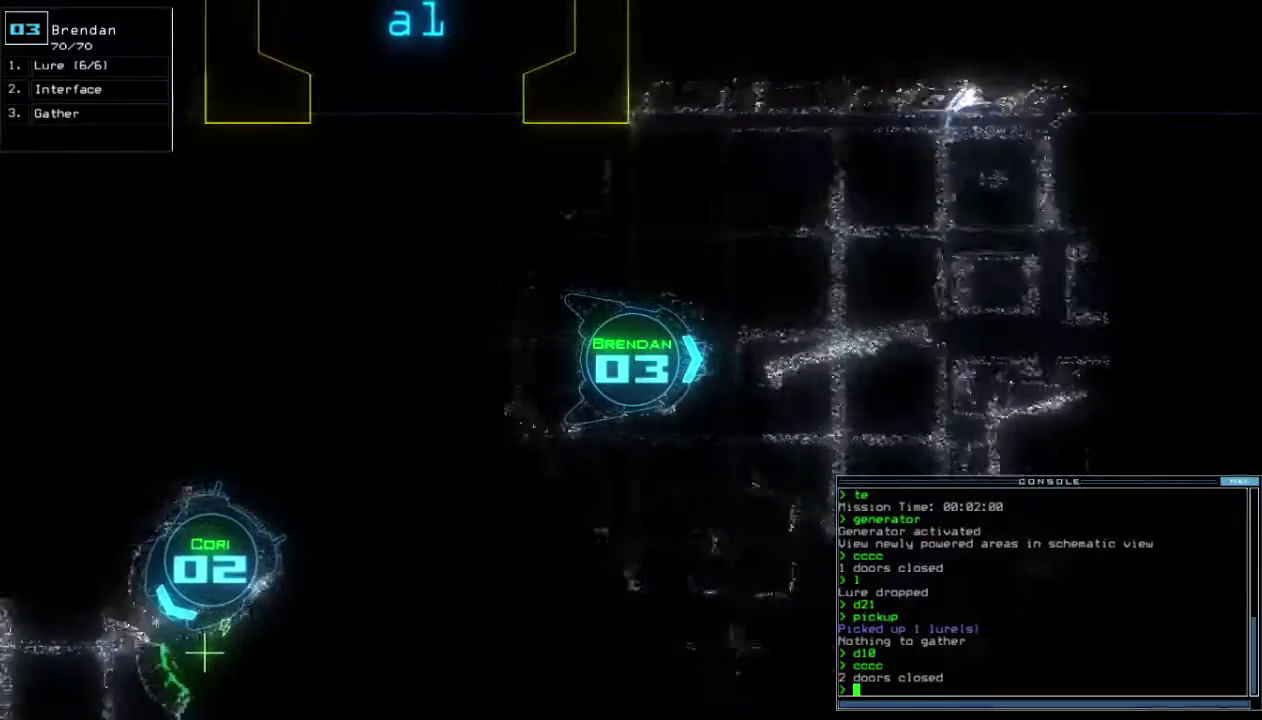
key(Right)
text(d8)
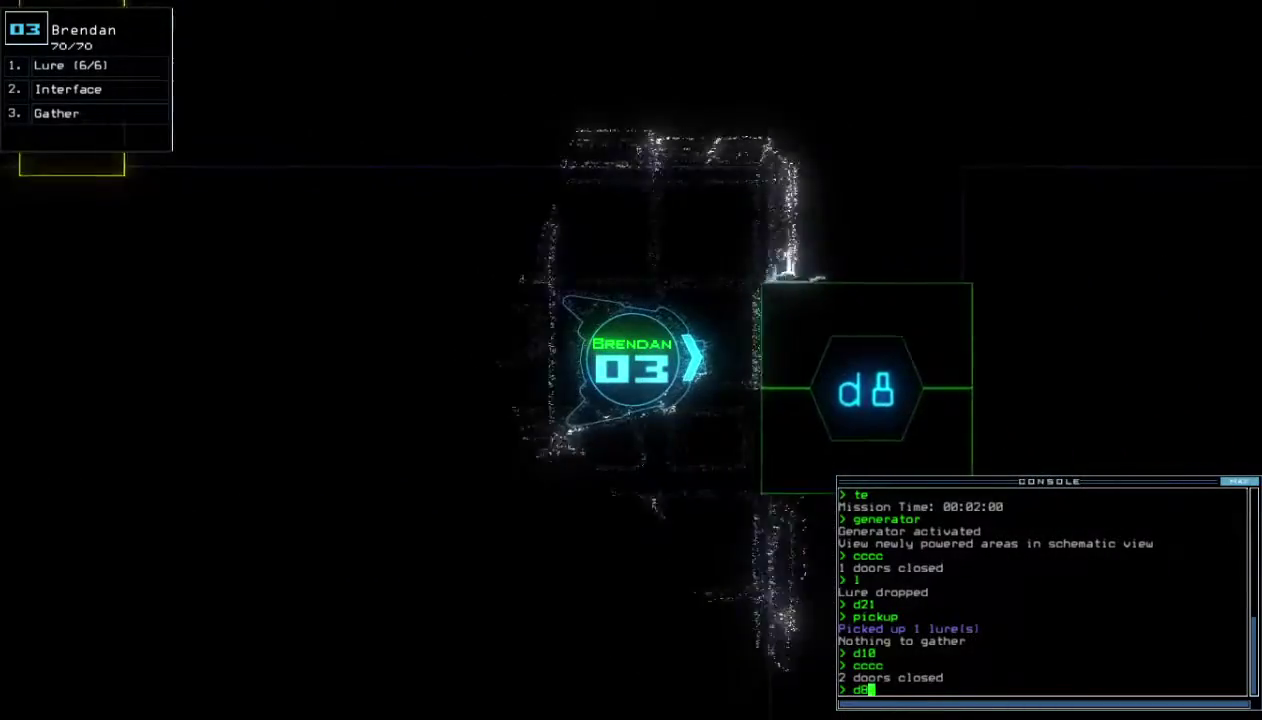
Pass through d8 and use the ship defenses to kill the enemy in room r3
key(Return)
key(Right)
text(dc)
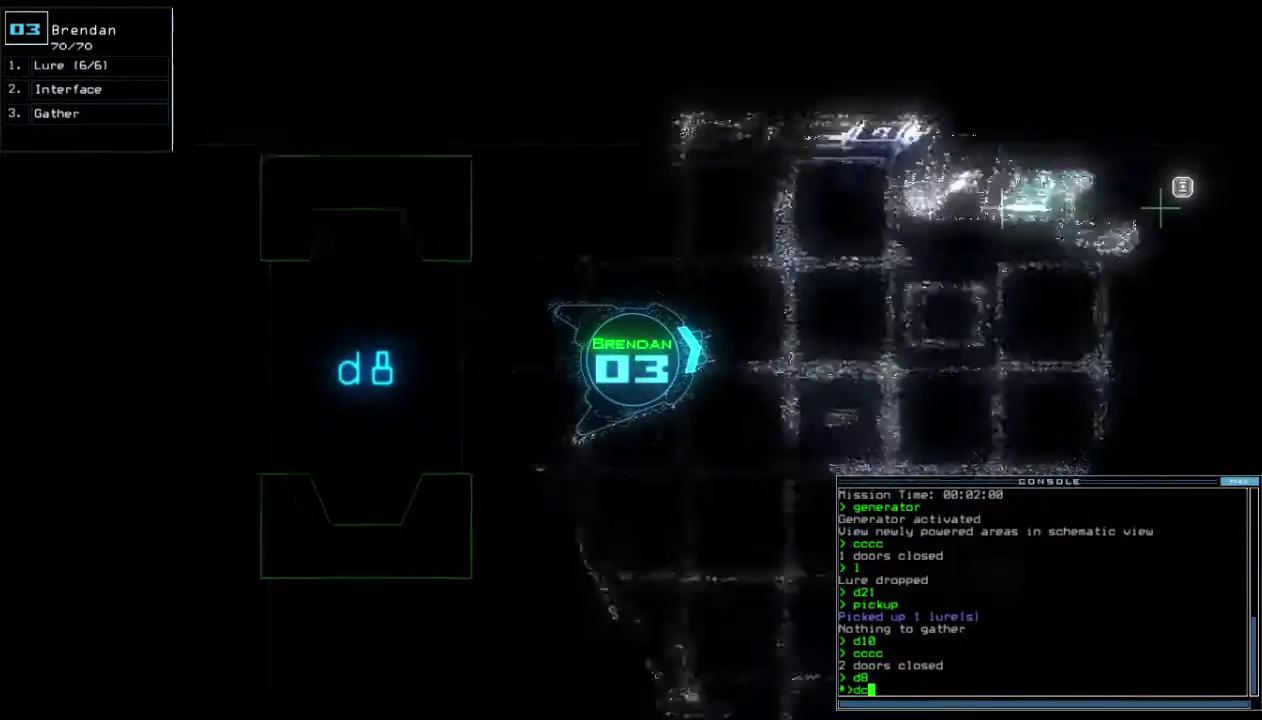
key(Right)
text(f)
key(Return)
key(Left)
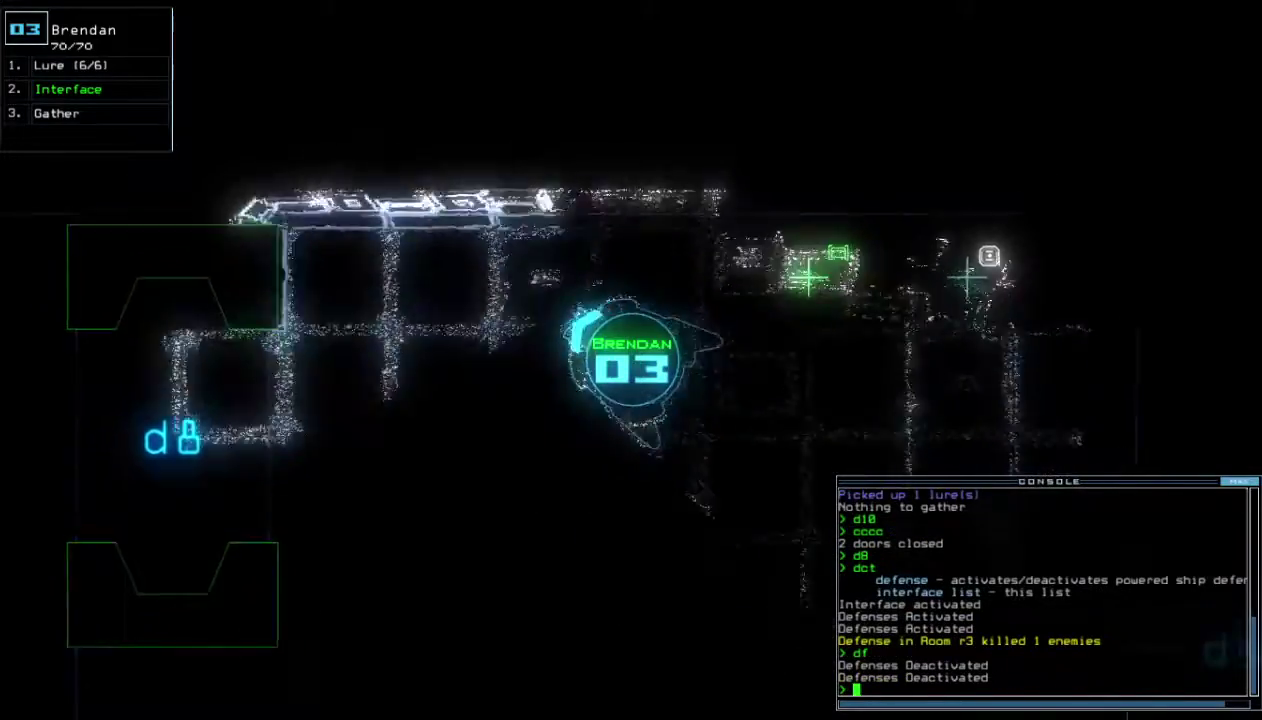
text(te)
key(Return)
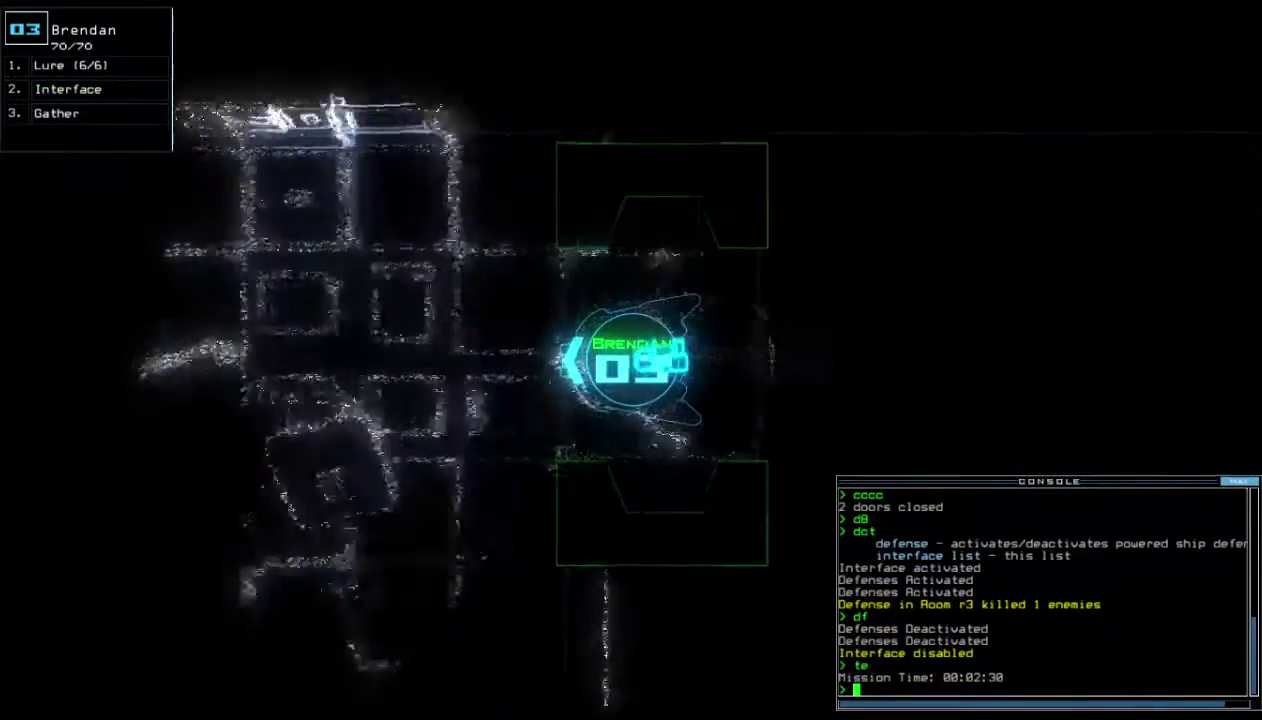
Drive drone 03 back left, cycle door d18, and open door d10
key(Left)
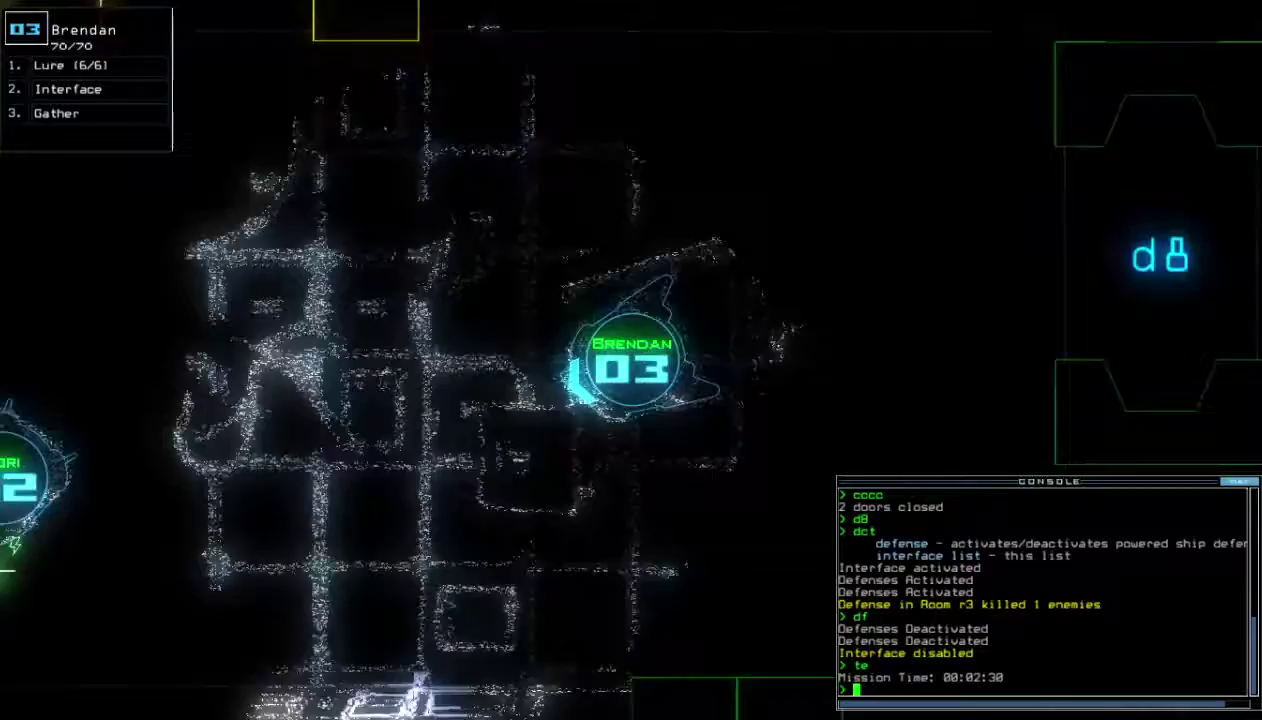
text(d1)
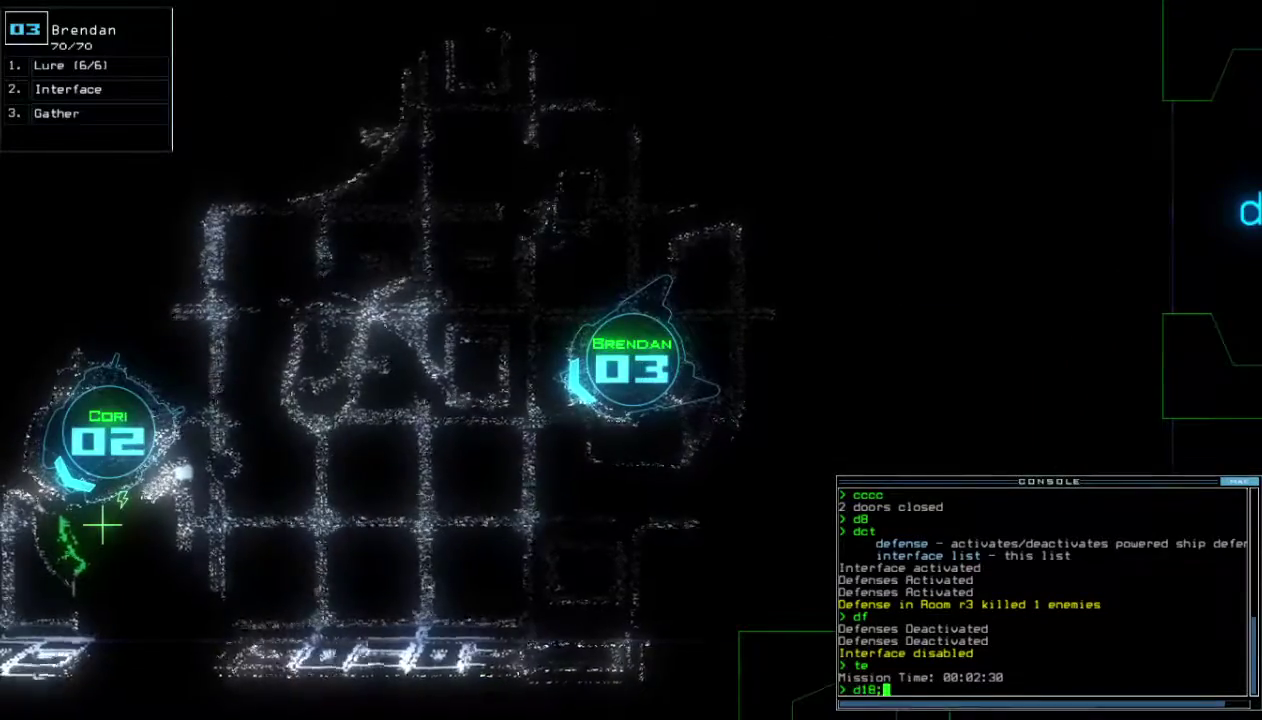
text(8)
key(Return)
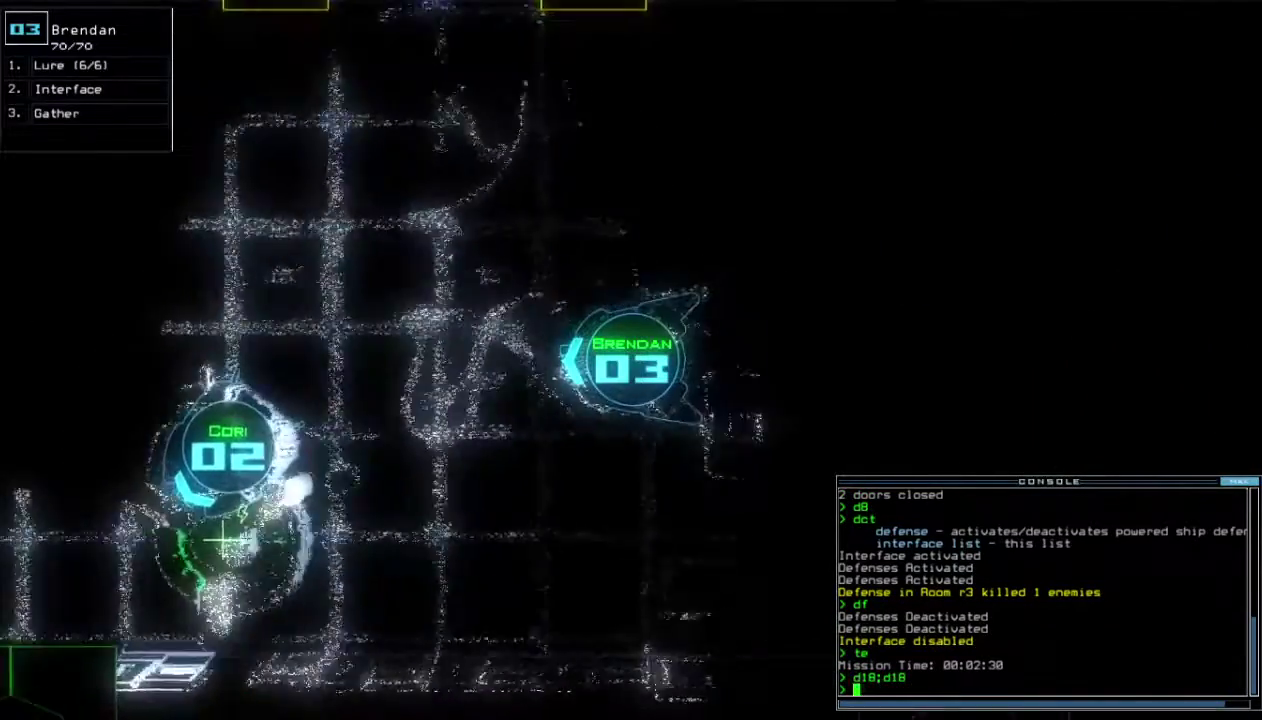
text(d1)
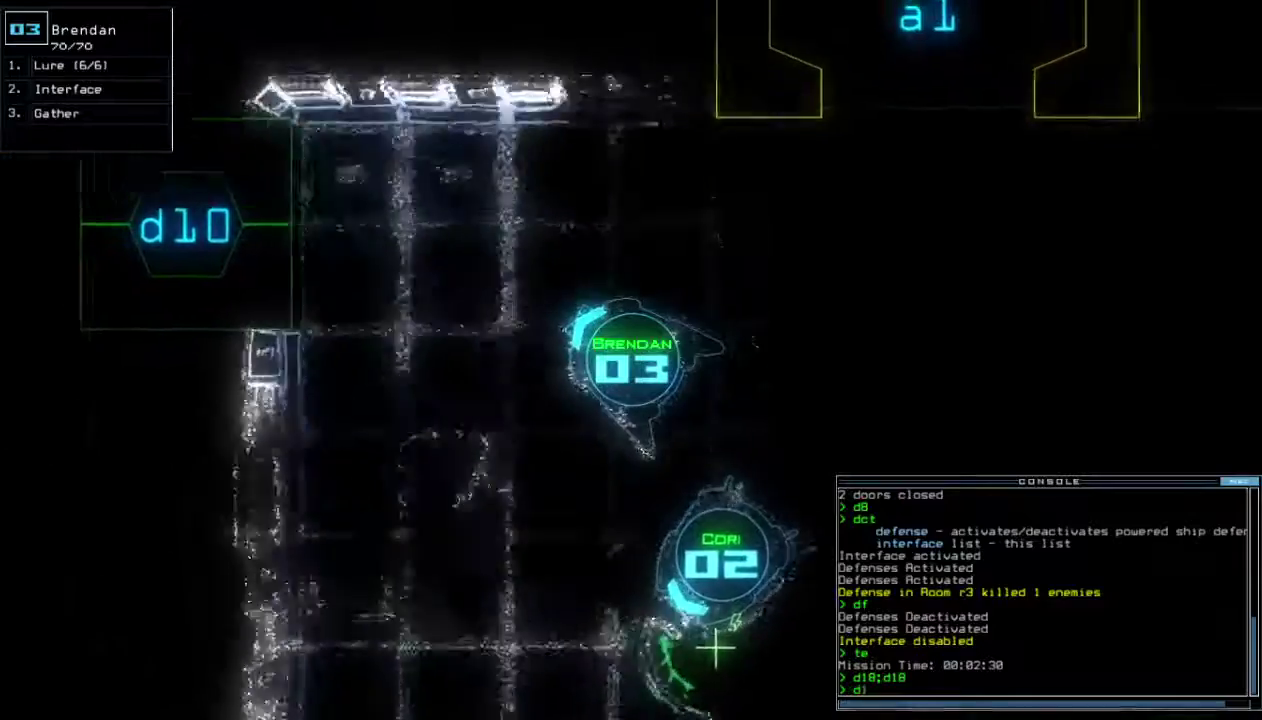
text(0)
key(Return)
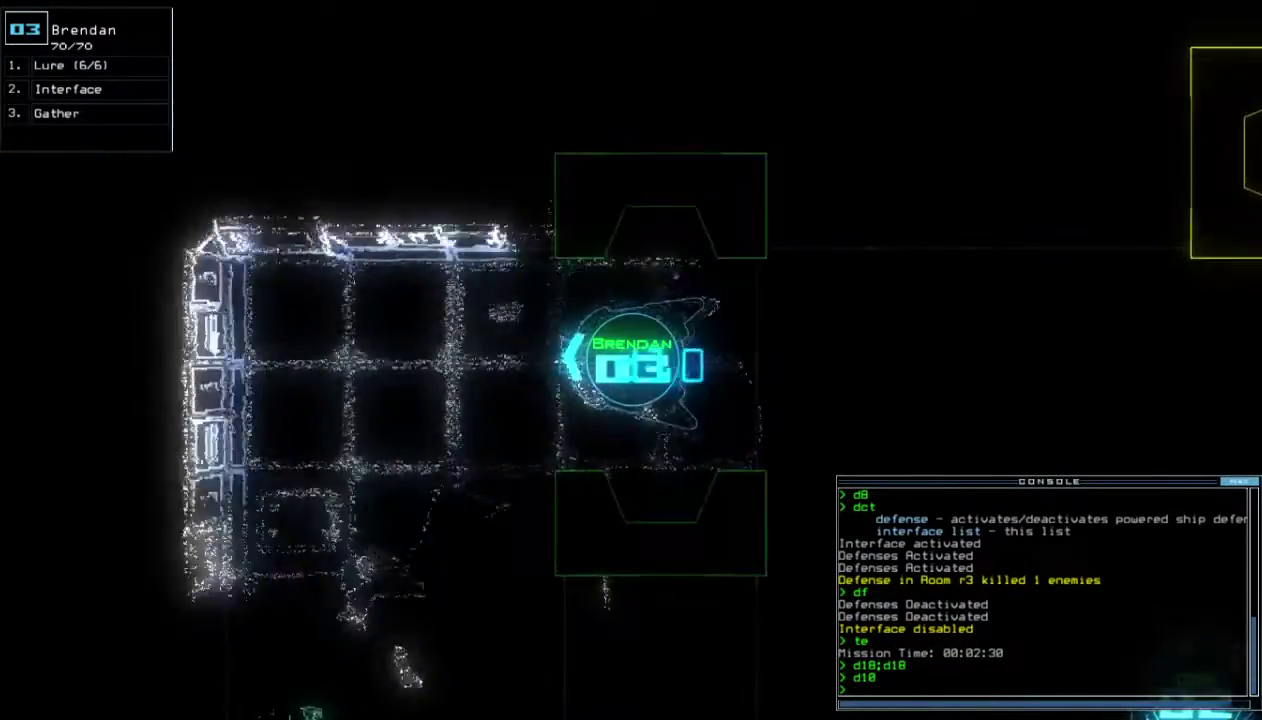
text(g)
Gather the scrap, pass through door d21, and close the doors near drone 03
key(Return)
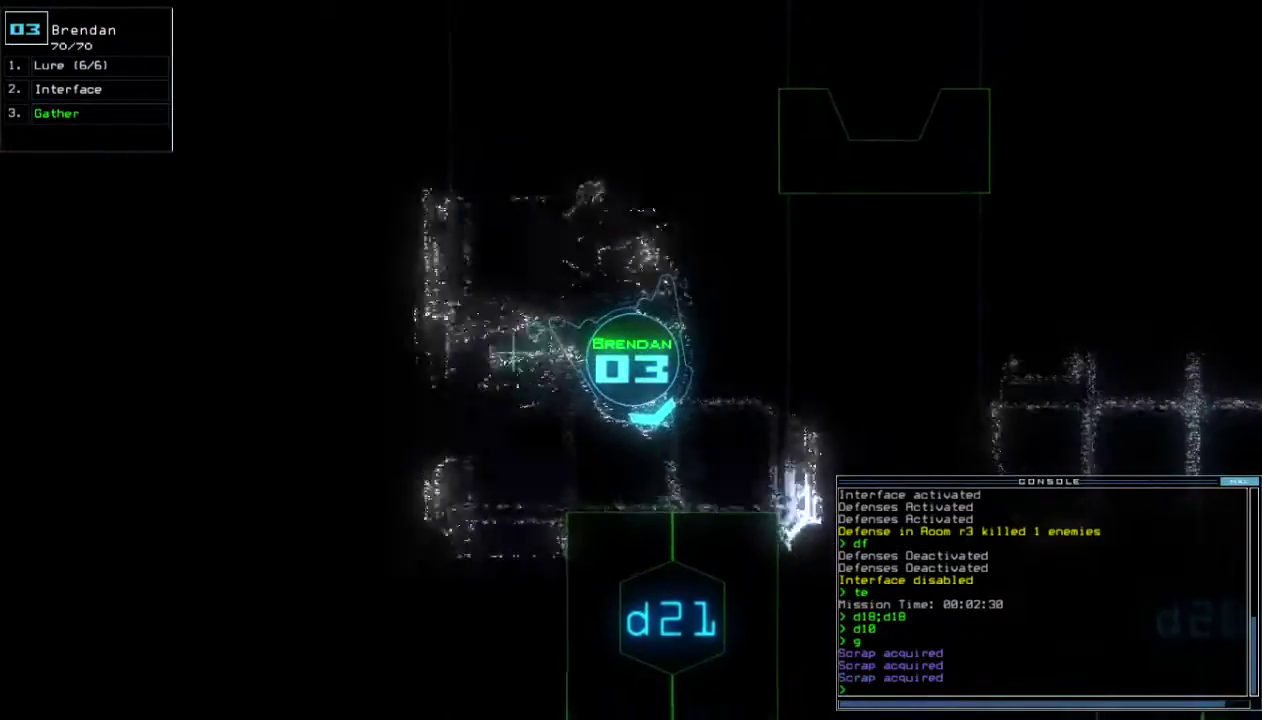
text(21)
key(Return)
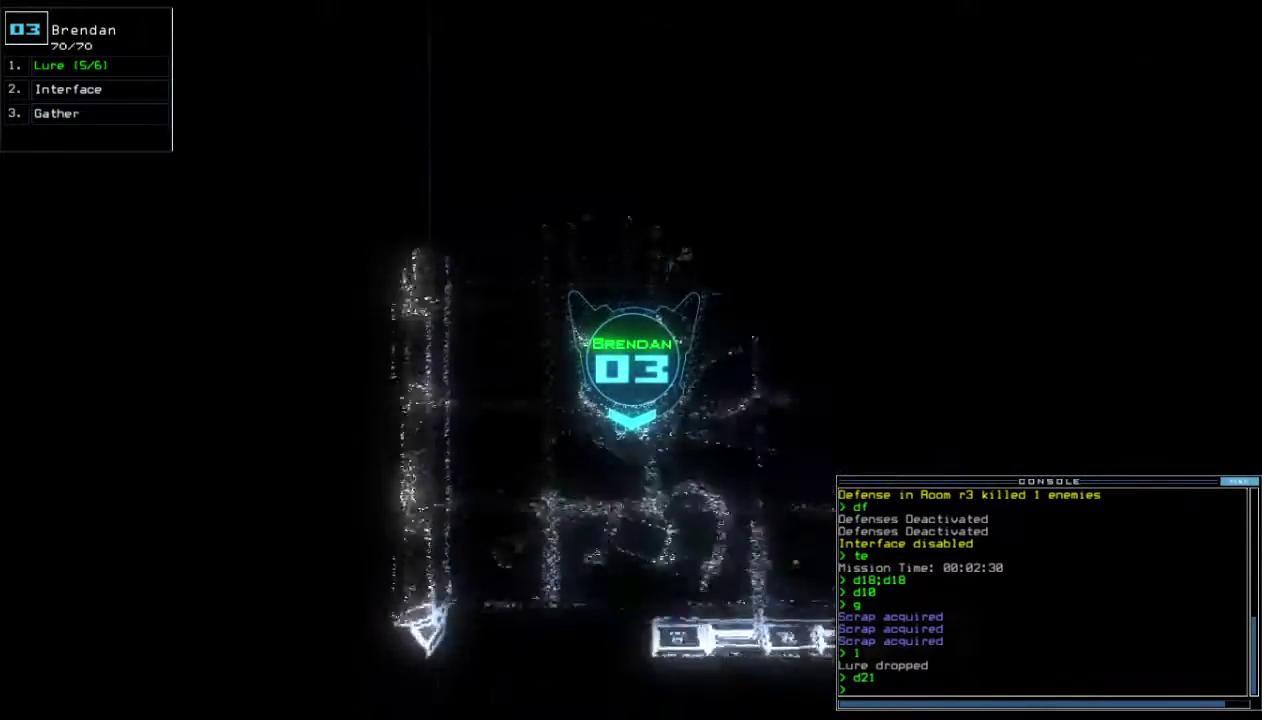
text(cccc)
key(Return)
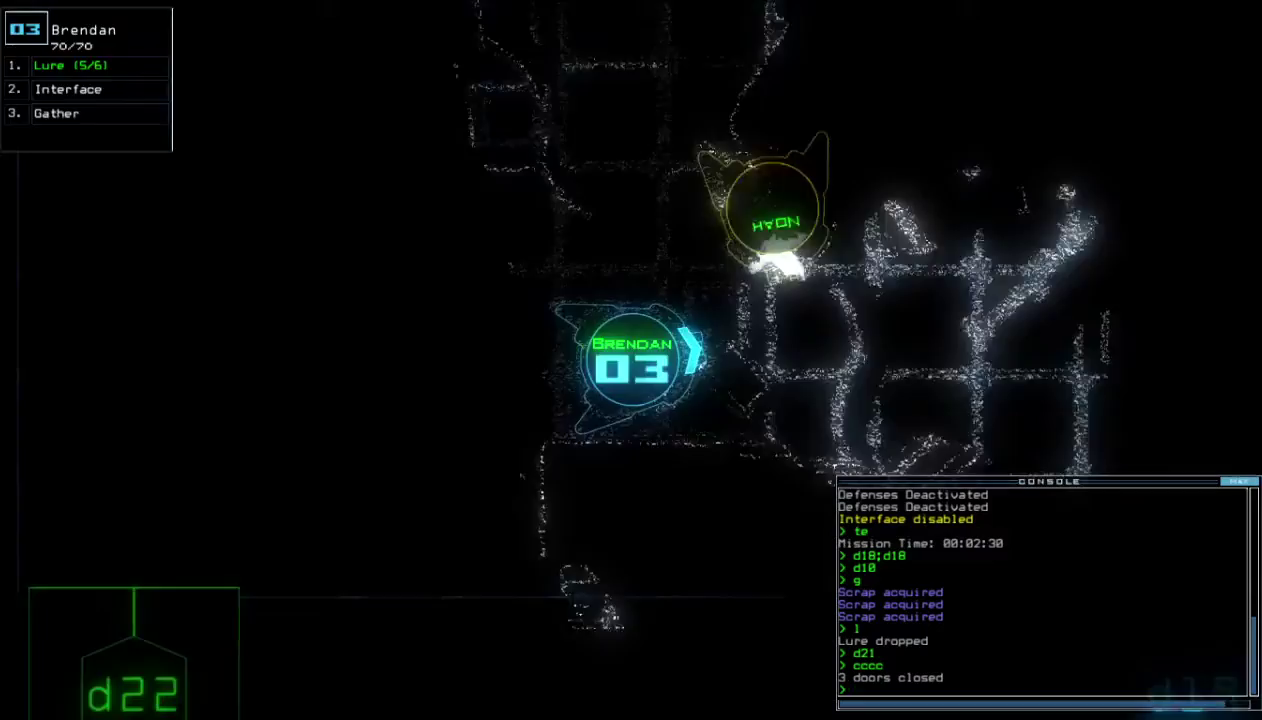
key(Tab)
key(Tab)
text(swap)
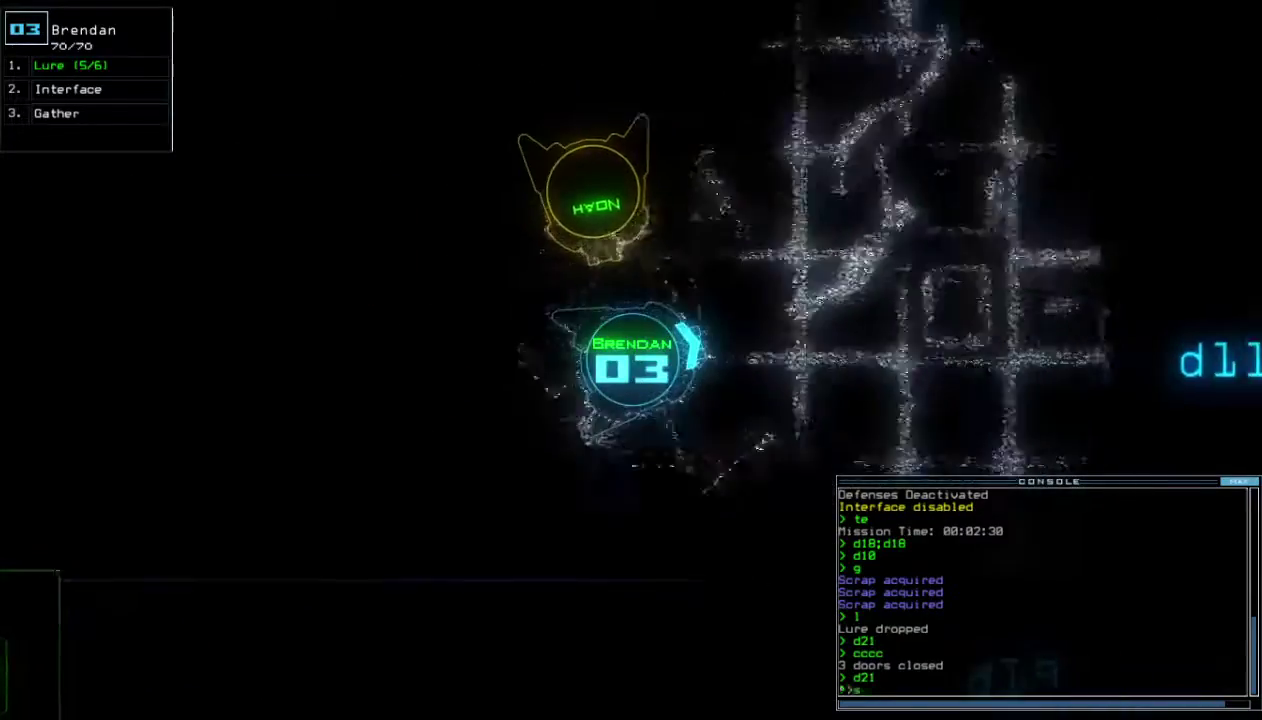
Swap drone modules and drive drone 03 up through the corridors
key(Return)
key(Escape)
key(Up)
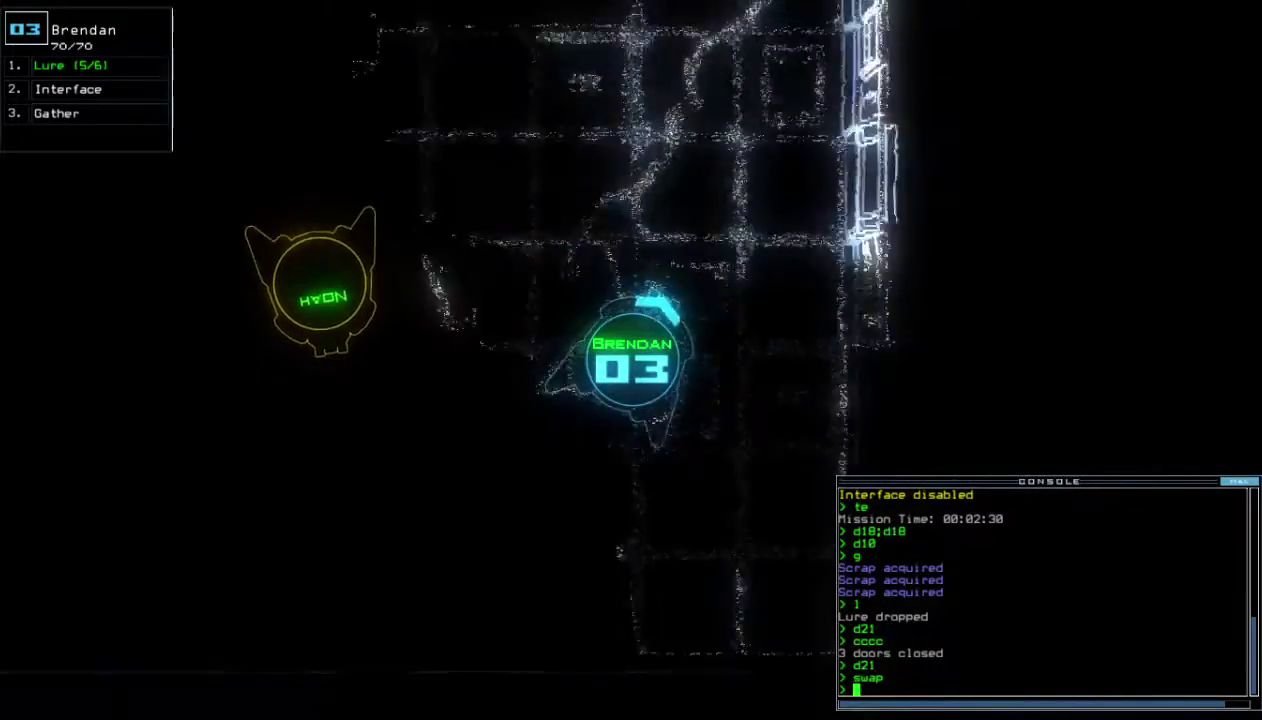
key(Tab)
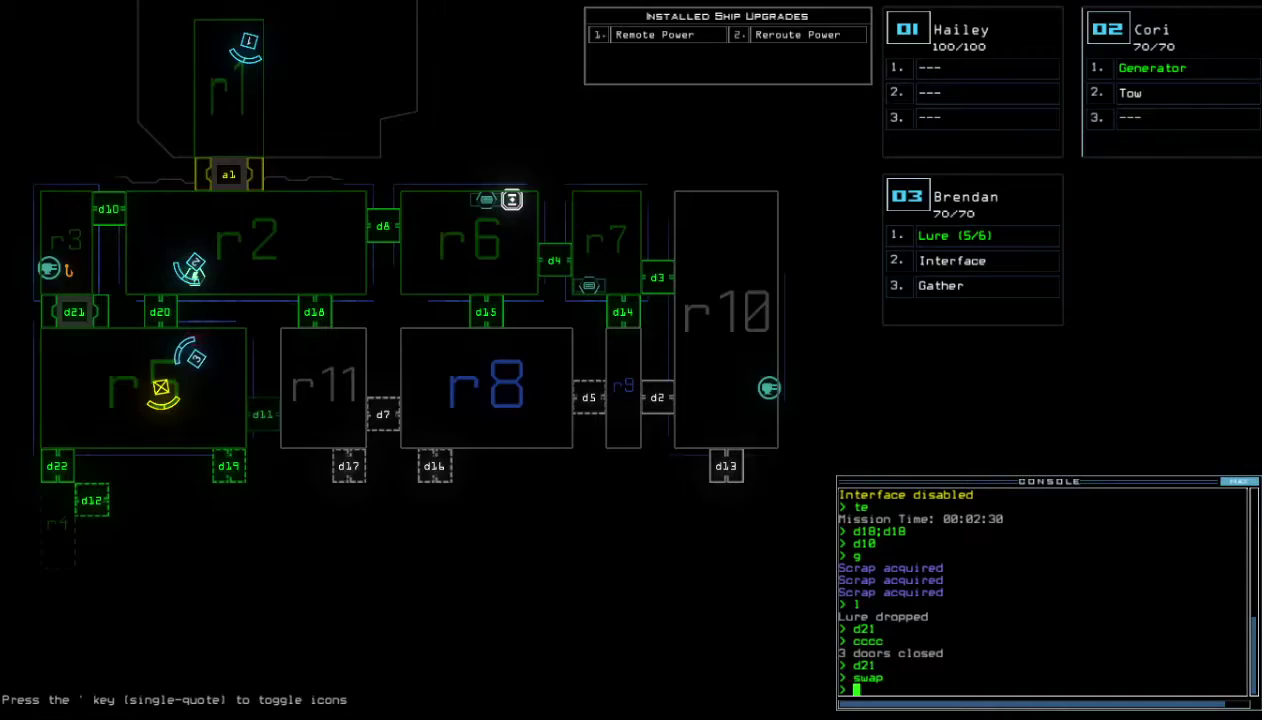
Have drone 02 Cori tow drone Noah toward r1 and take the Pry module
key(Tab)
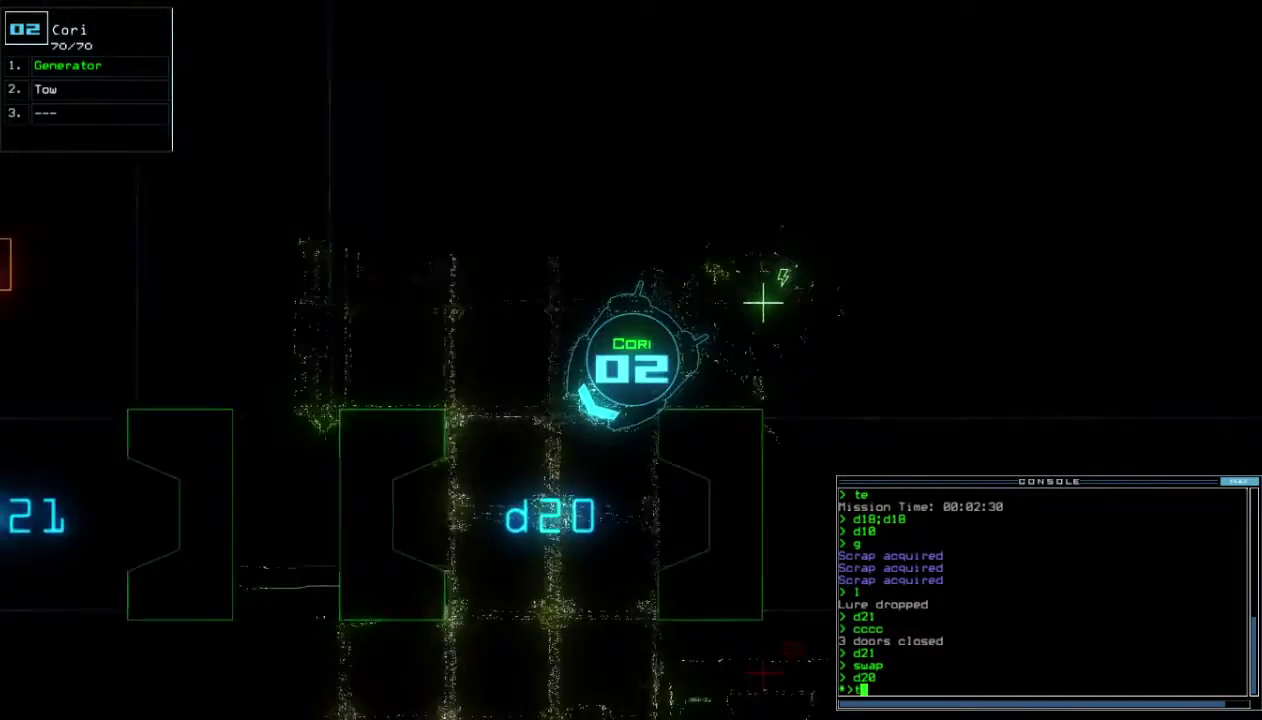
key(Down)
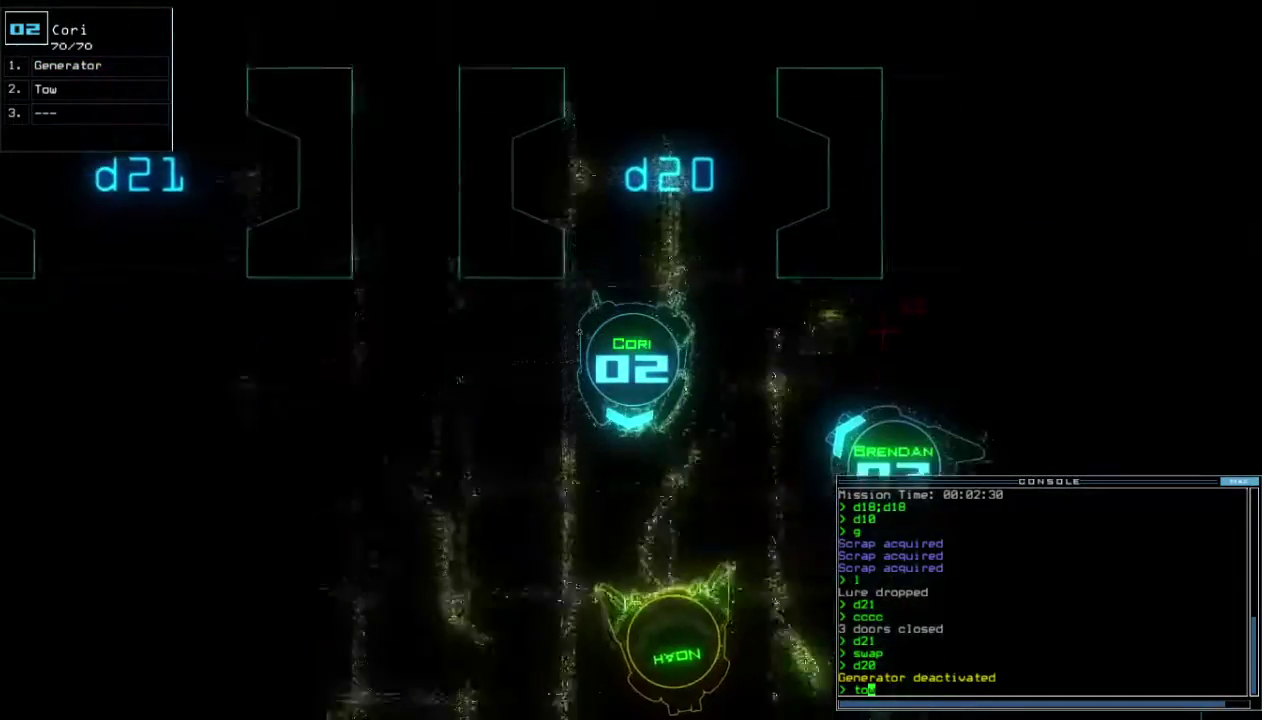
text(w)
key(Return)
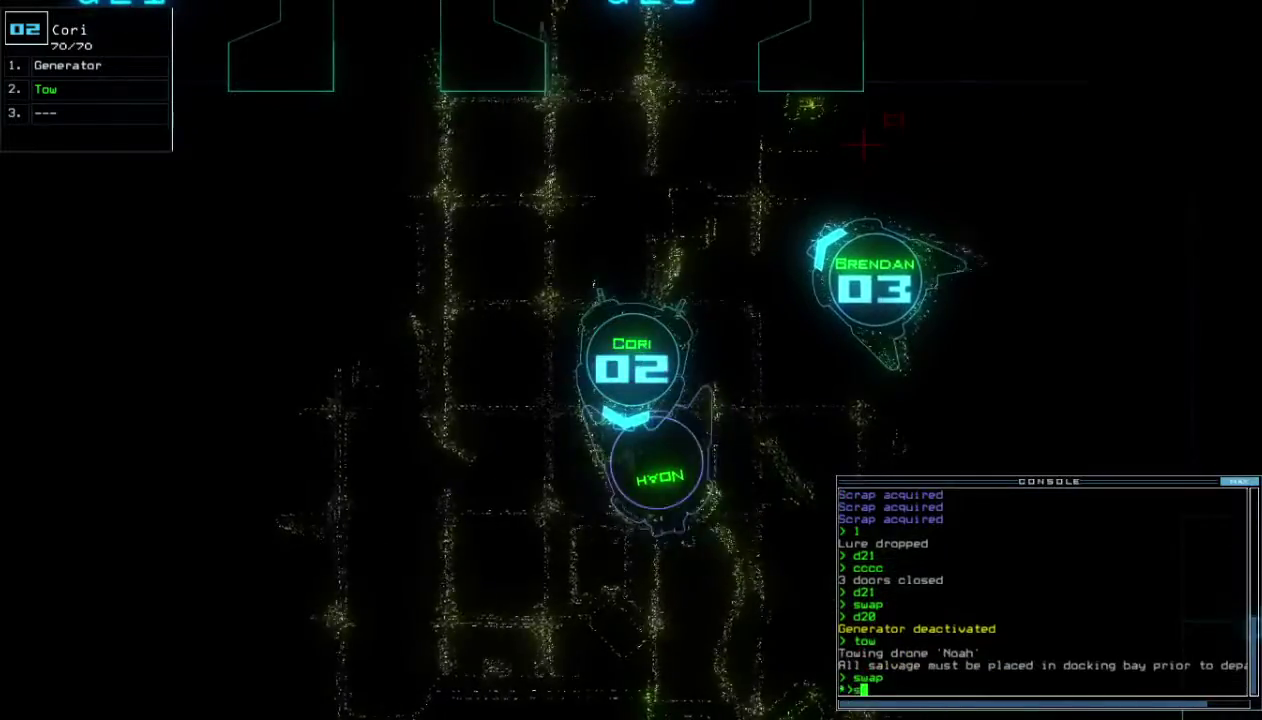
text(wap)
key(Return)
key(Return)
key(Escape)
text(ba)
key(Tab)
text(rm)
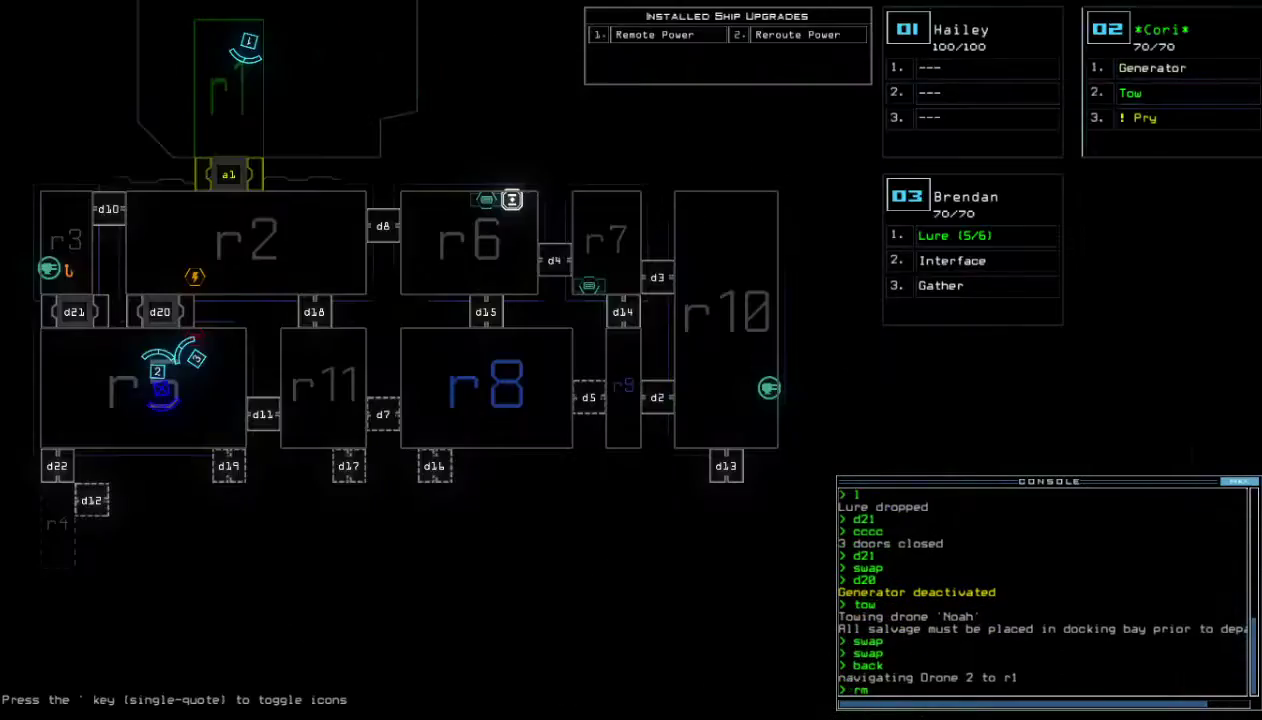
key(Tab)
text(3)
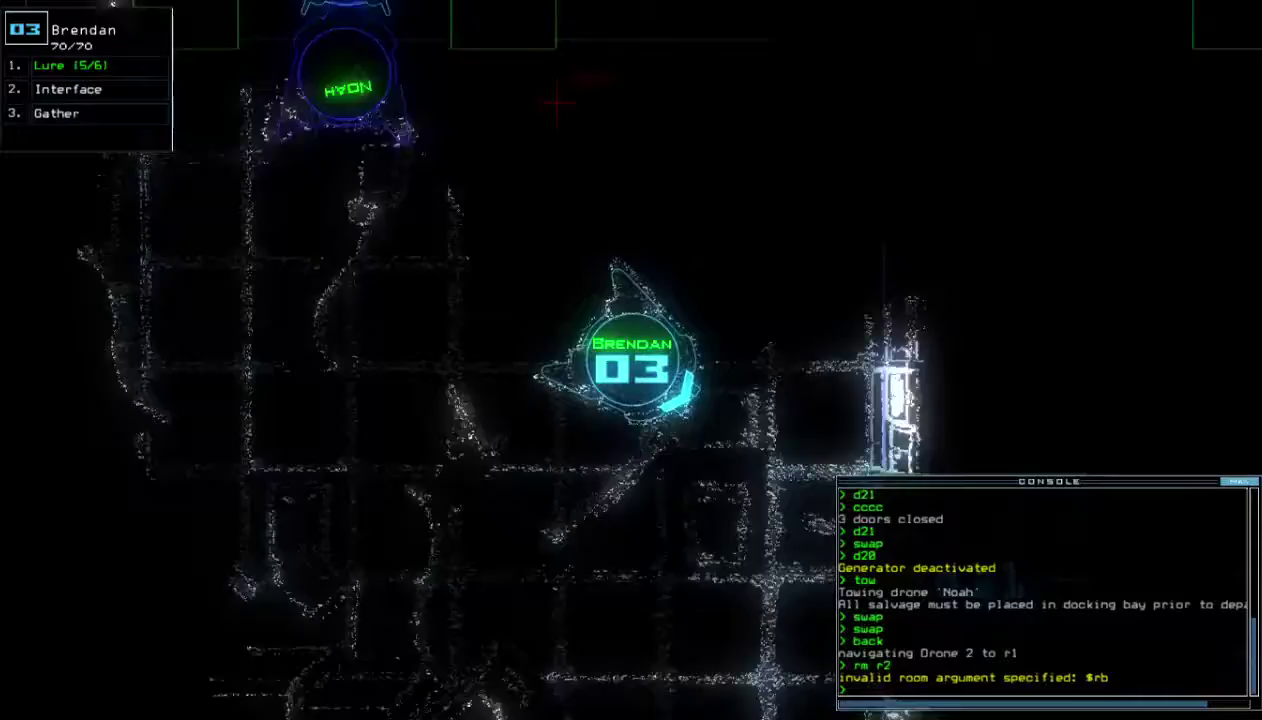
text(d)
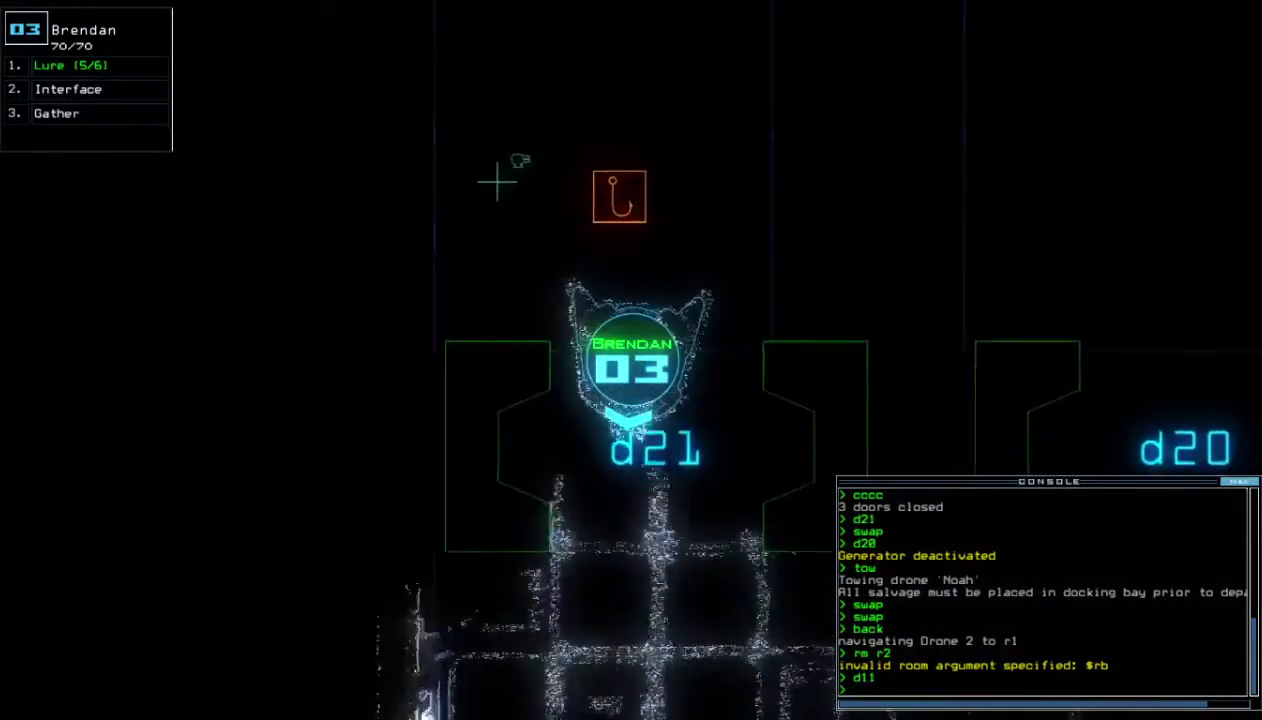
Close the doors around drone 03, then take it back through doors d10 and d21
key(Return)
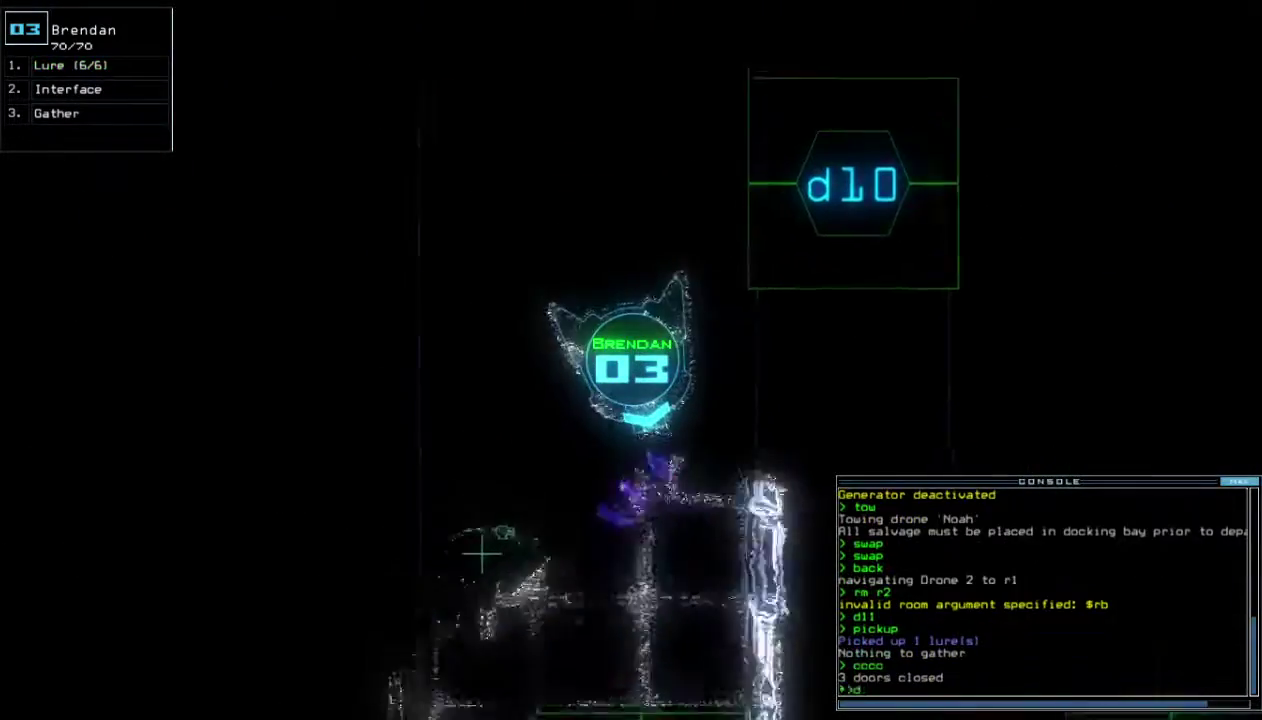
text(d10)
key(Return)
key(Tab)
key(Tab)
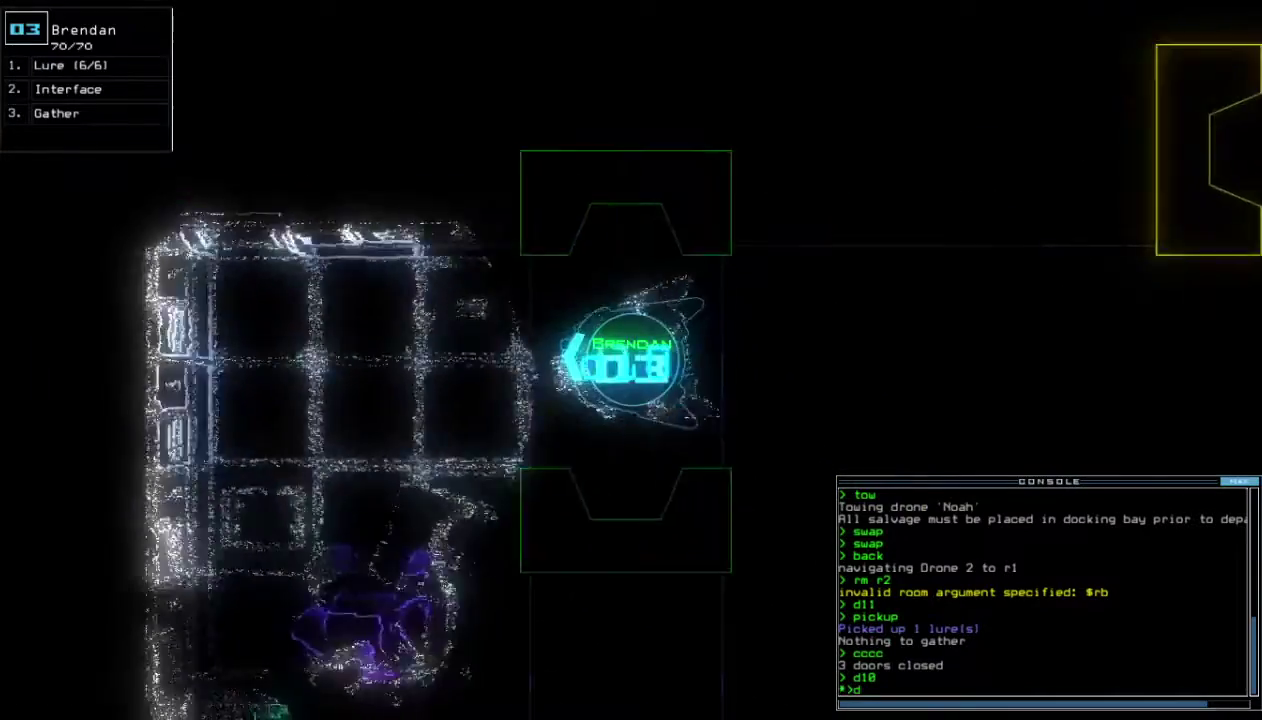
text(d21)
key(Return)
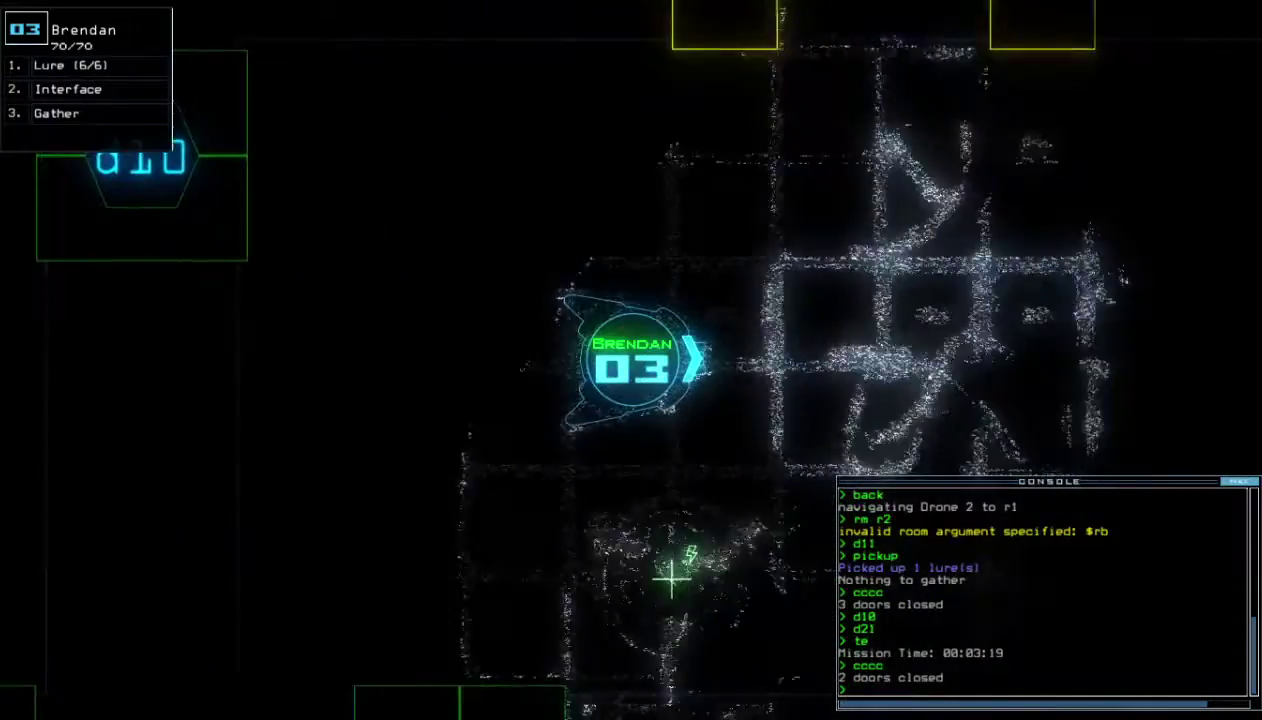
text(te)
Check the mission time, open d8, cycle the ship defenses, and close a nearby door
key(Return)
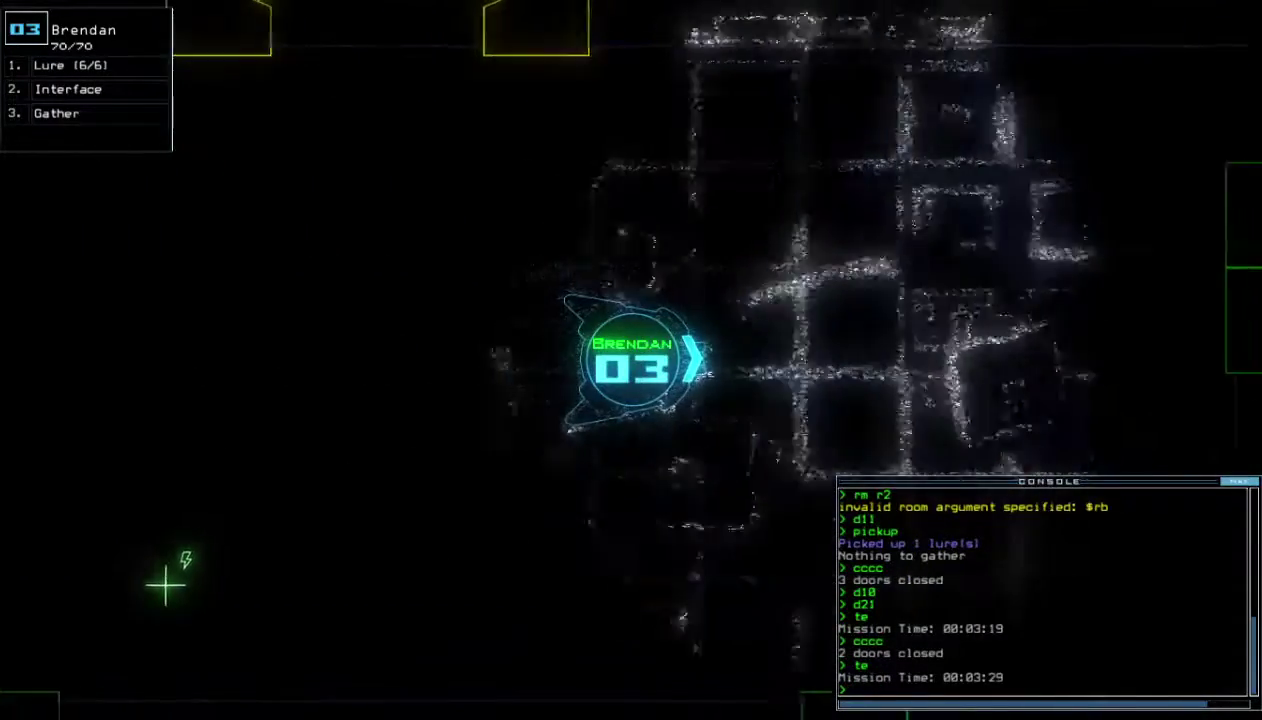
text(d8)
key(Return)
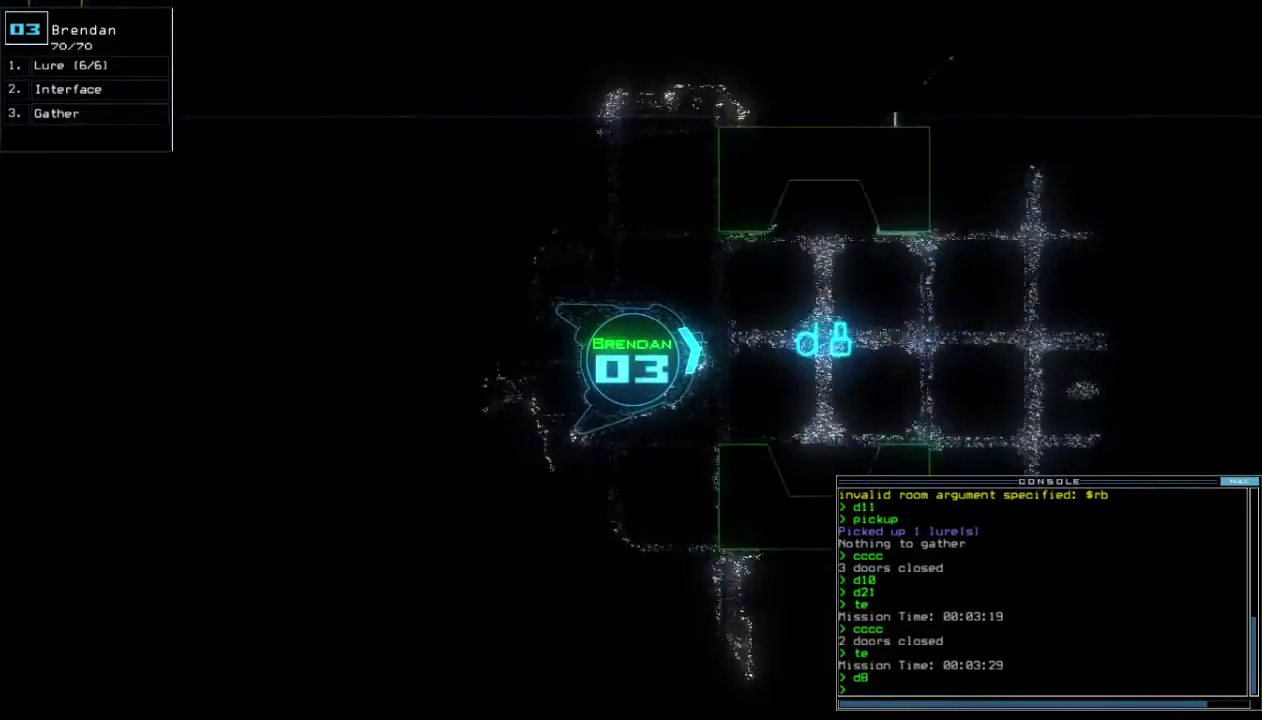
text(def)
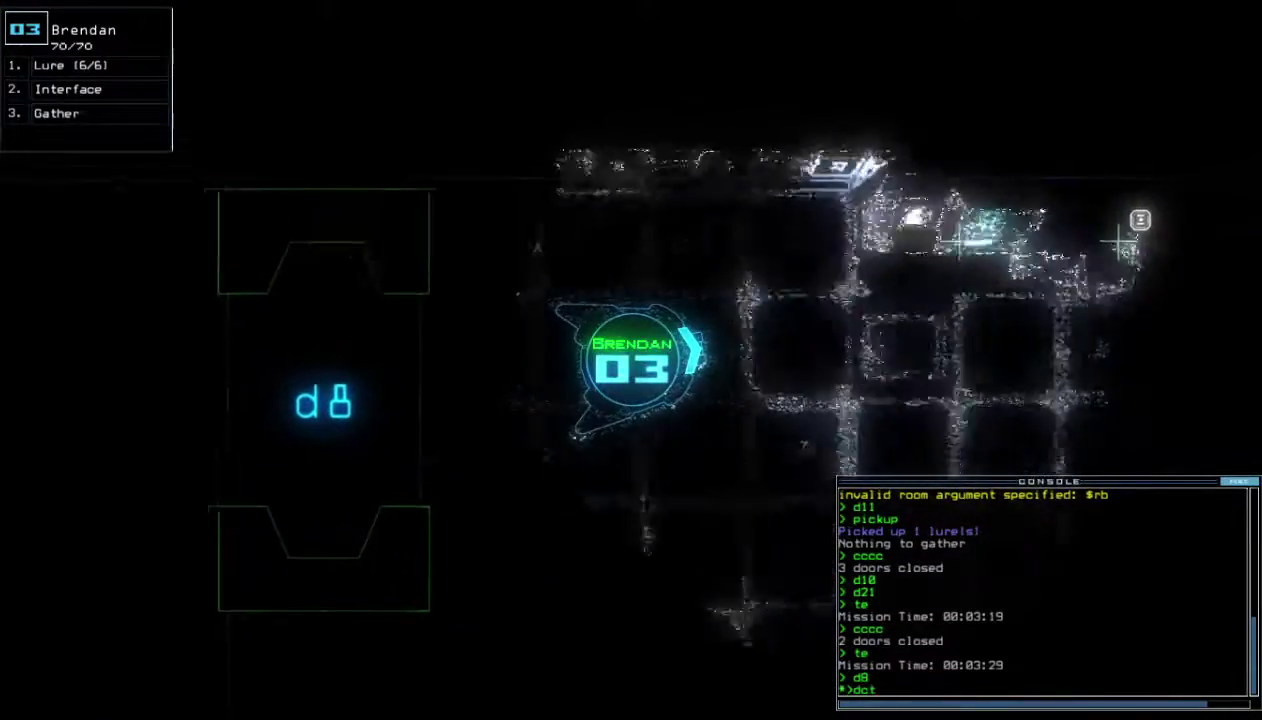
key(Return)
text(df)
key(Return)
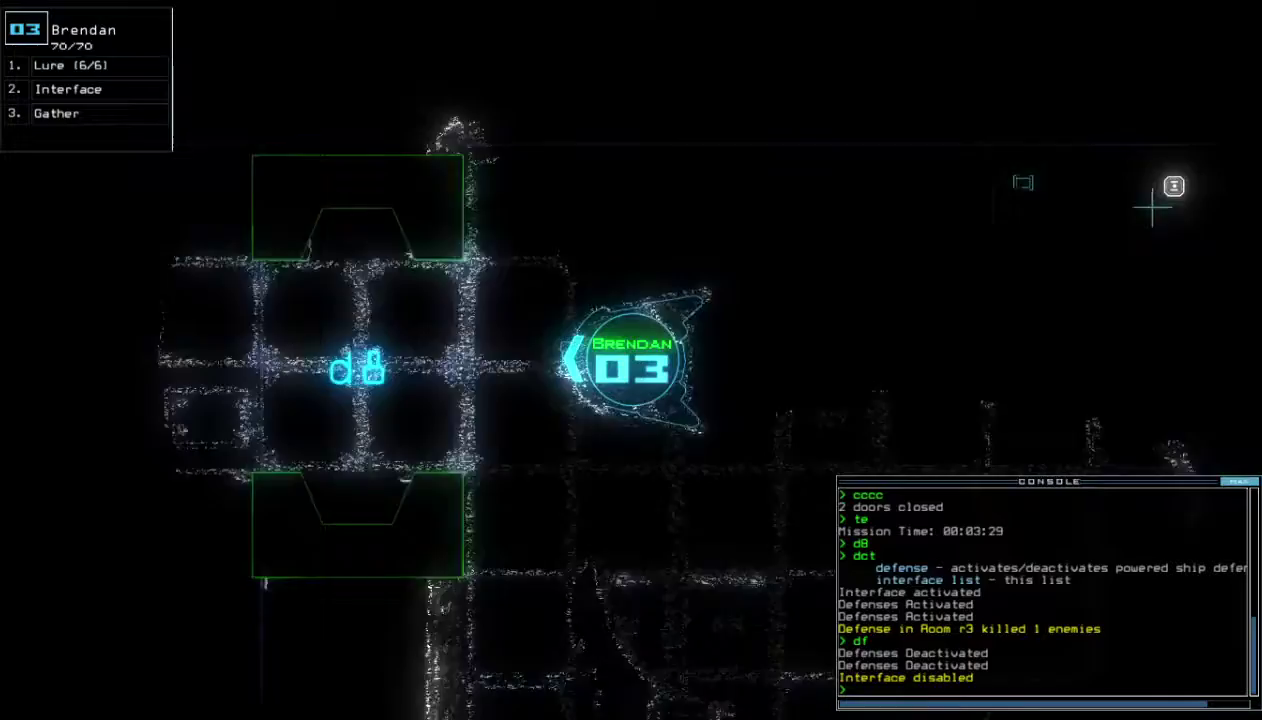
text(cccc)
key(Return)
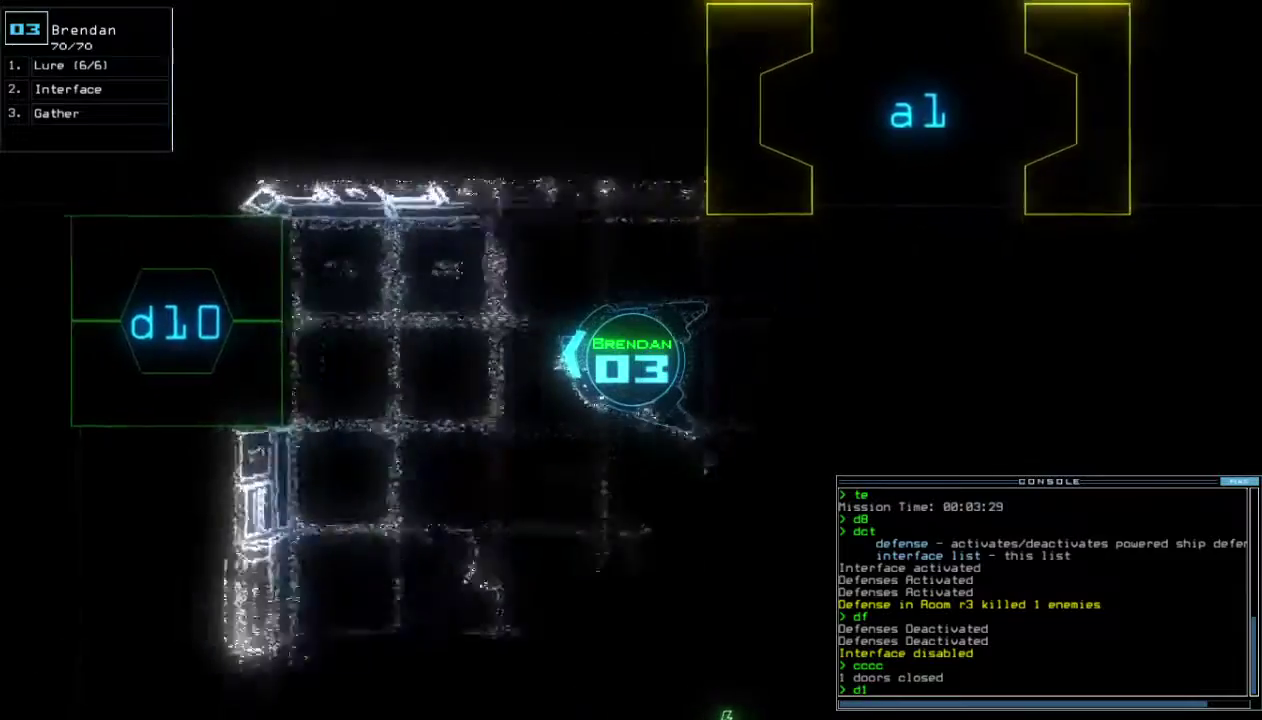
text(d10)
Send drone 03 through d10 for scrap, confirm time 00:03:47, and close two doors
key(Return)
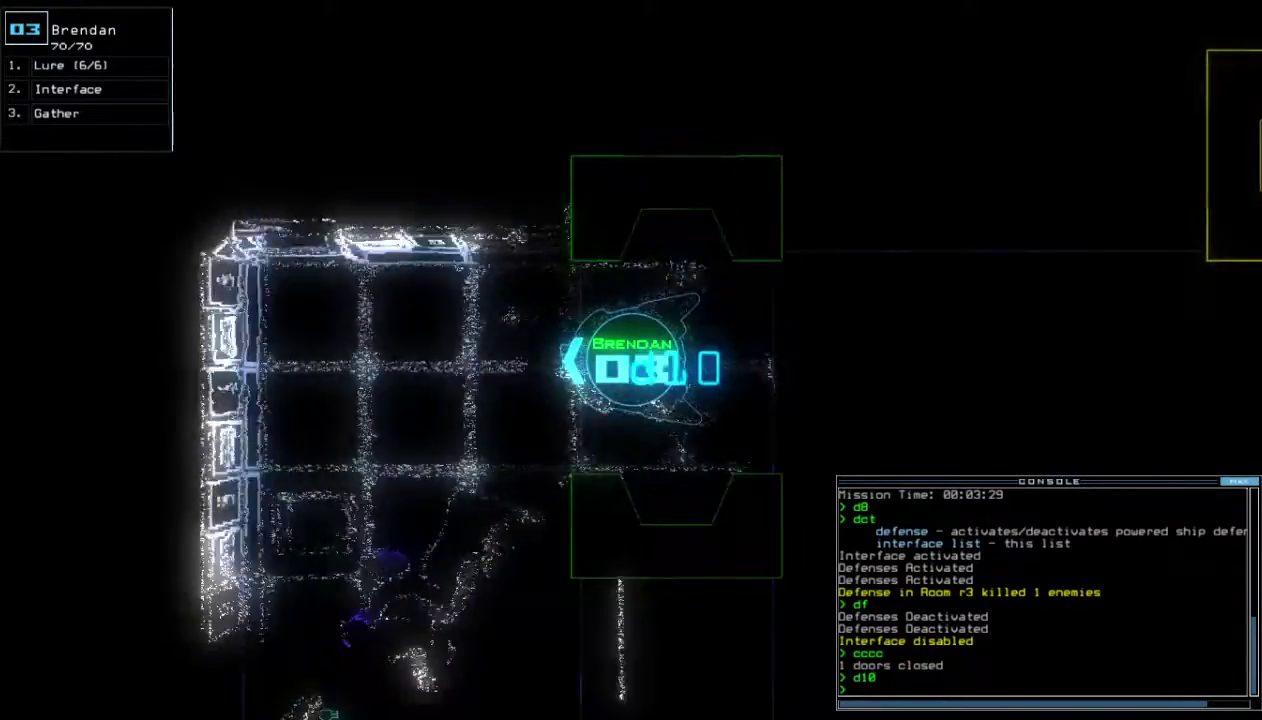
text(g)
key(Return)
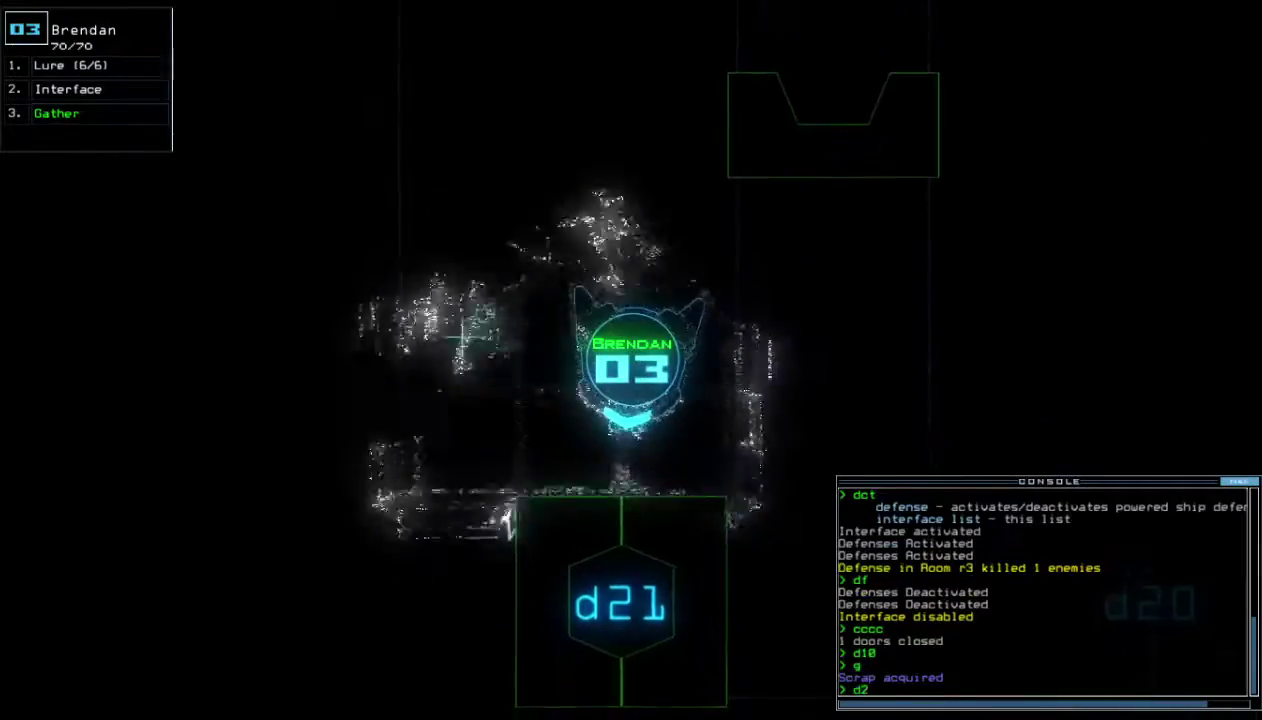
text(te)
key(Return)
text(cccc)
key(Return)
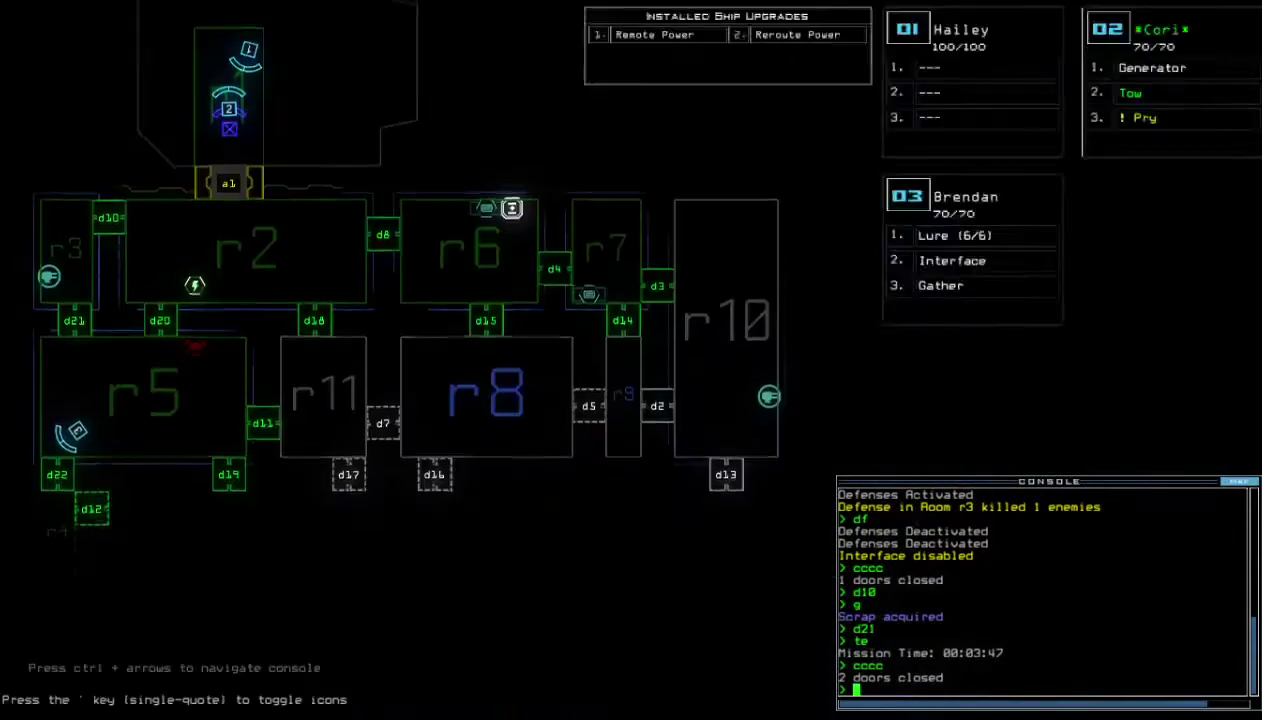
text(d)
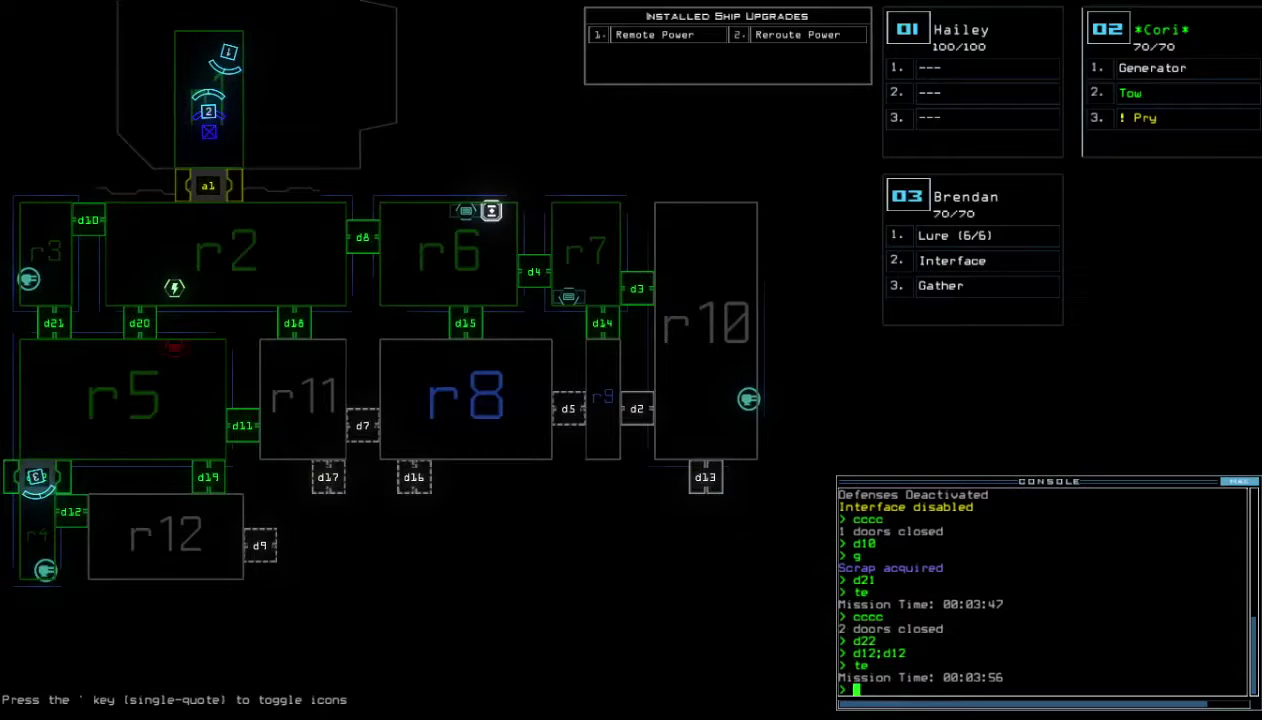
Move drone 03 through doors d22 and d12, retrieve its lure, and close the surrounding doors
key(3)
text(te)
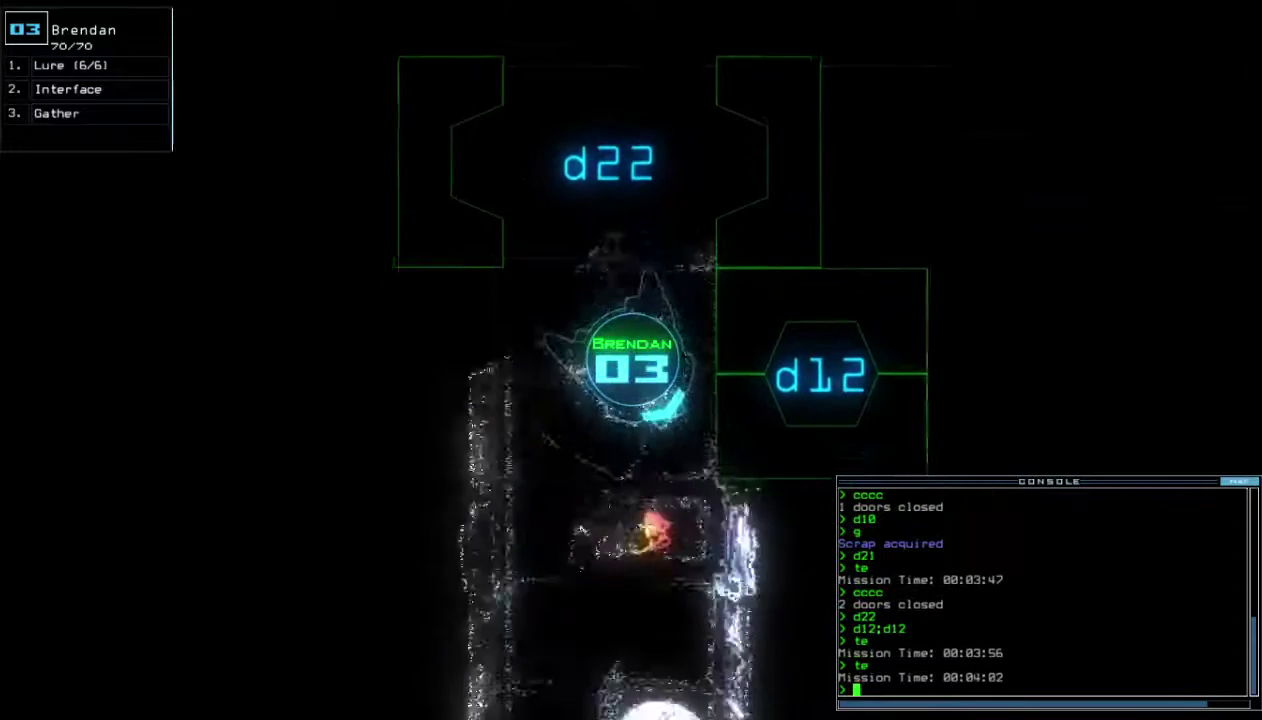
text(d12)
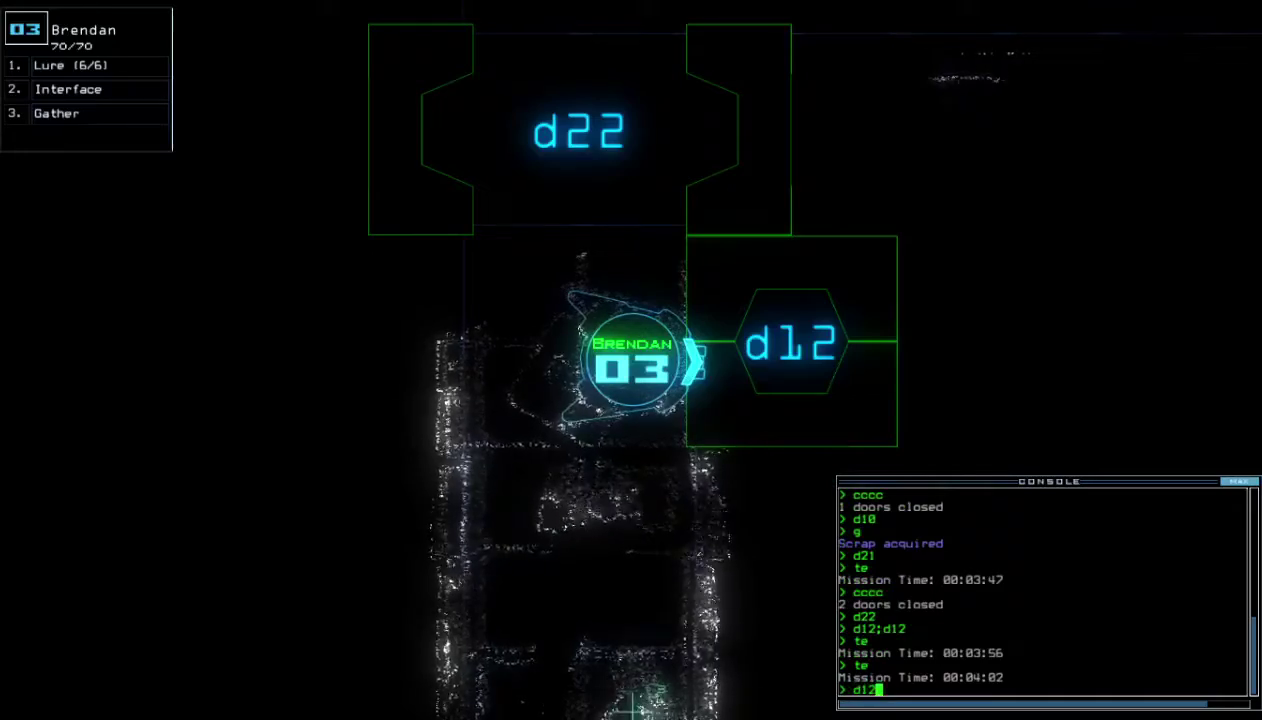
text(d12)
key(Return)
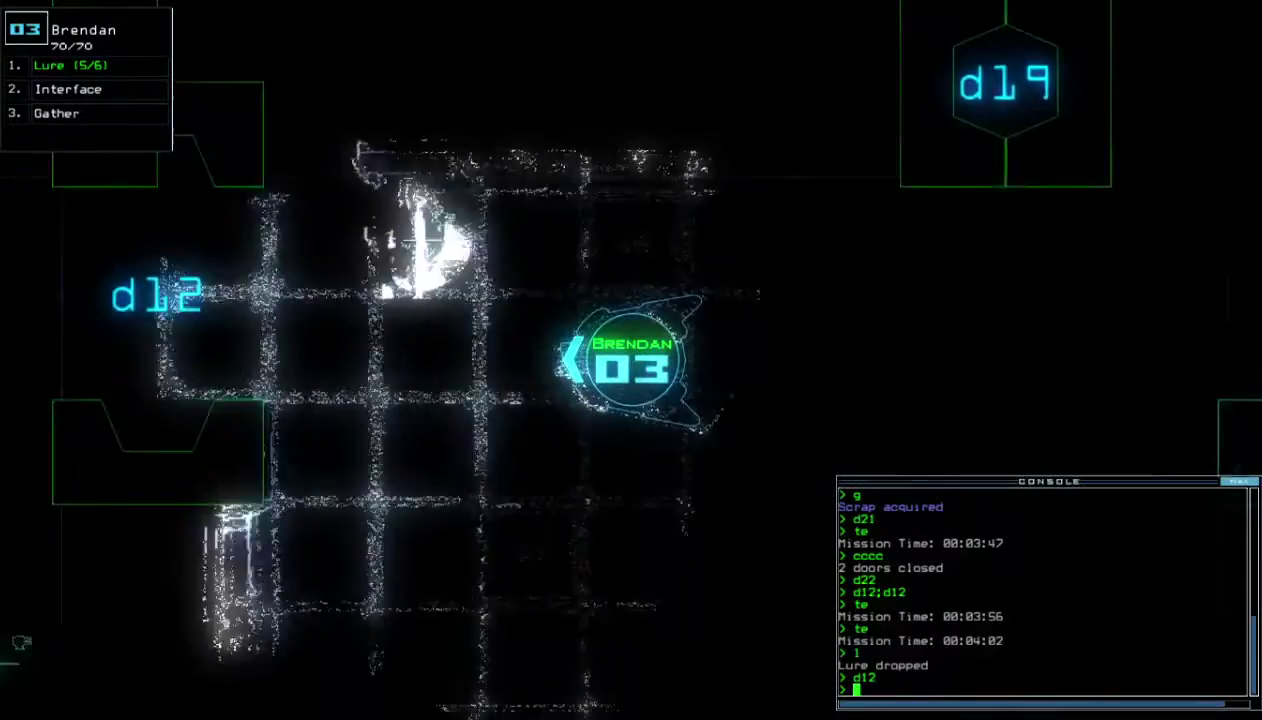
text(pi)
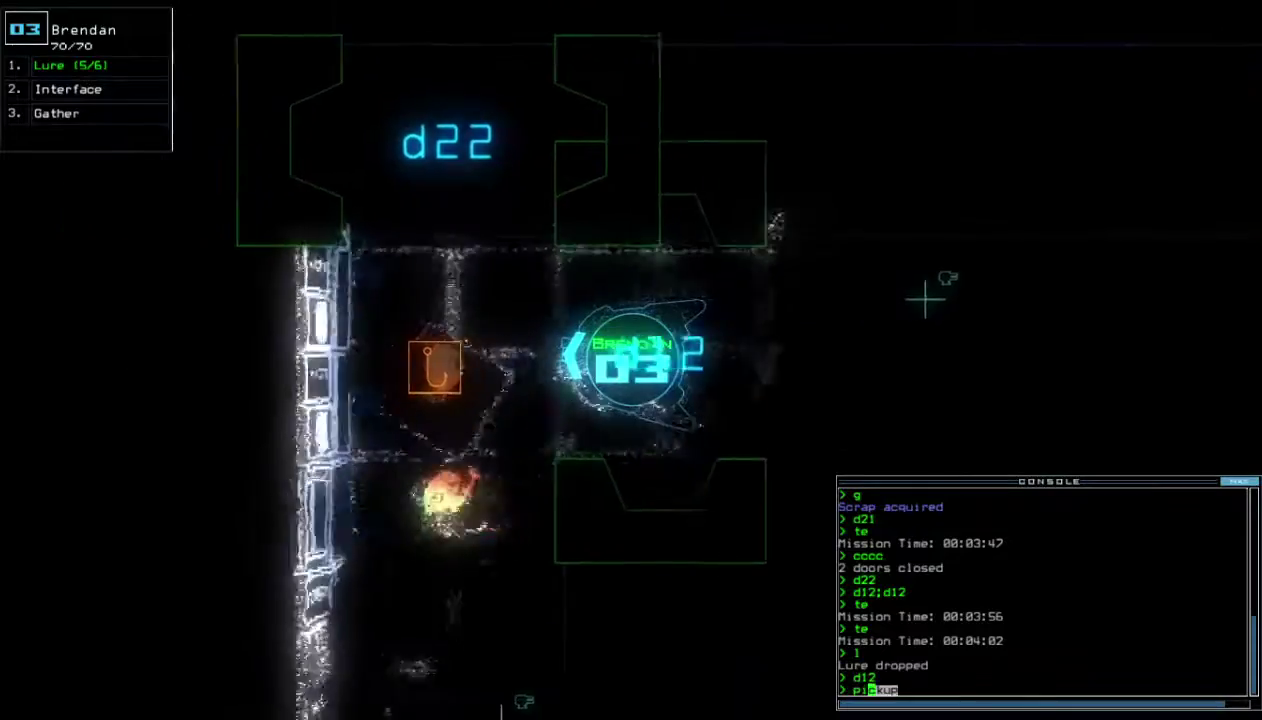
text(ckup)
key(Return)
text(cccc)
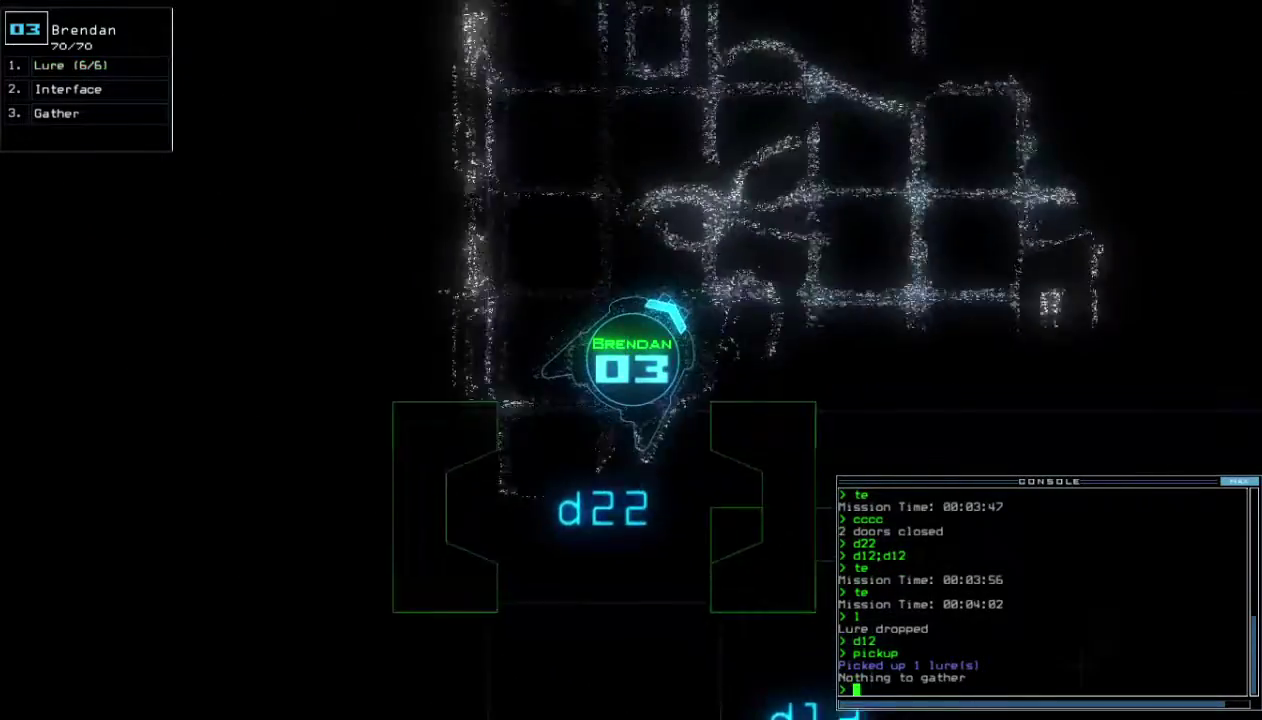
key(Return)
text(1)
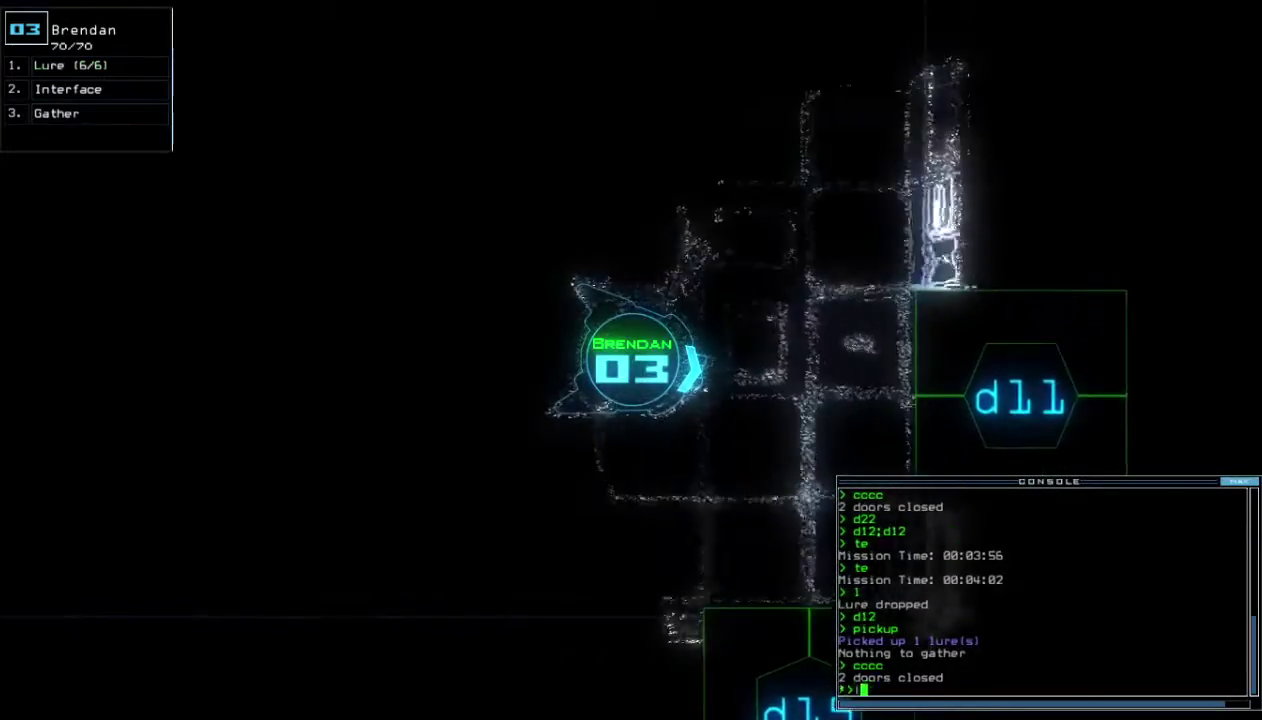
Drop a lure and gather 1 P-Fuel with drone 03 near door d11
key(Return)
text(d)
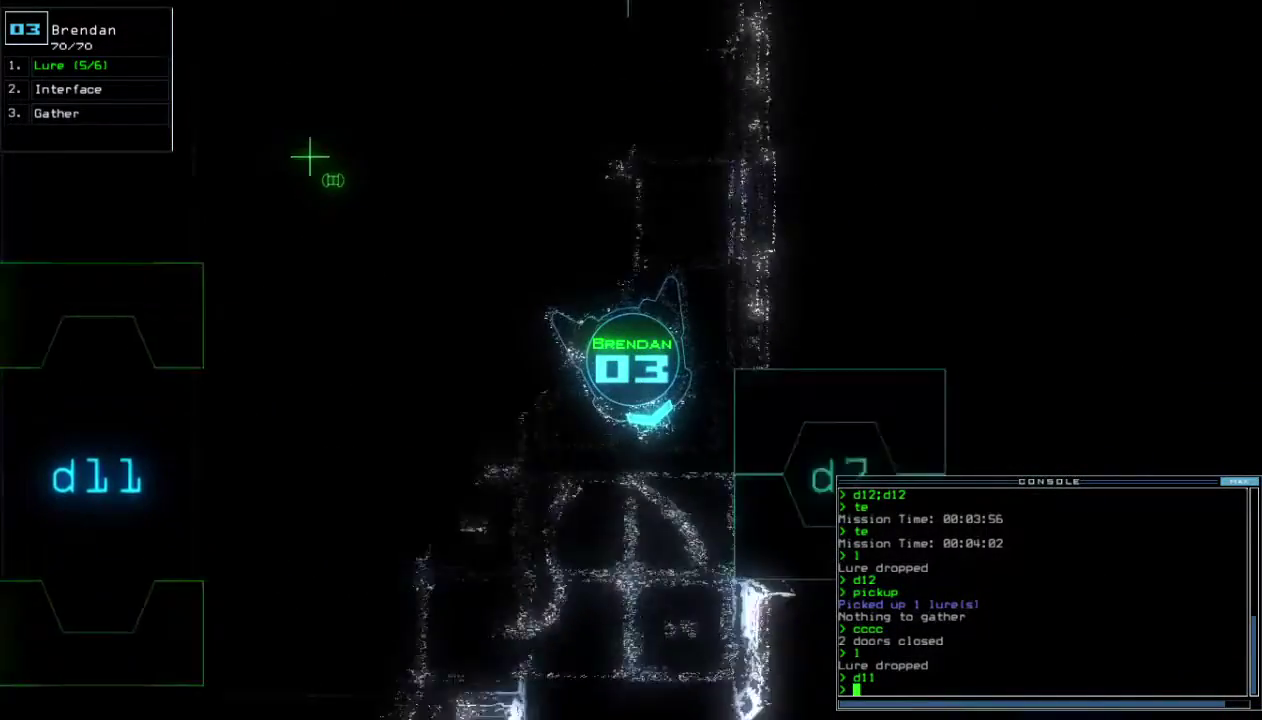
text(g)
key(Return)
key(Tab)
text(g)
key(Return)
key(Tab)
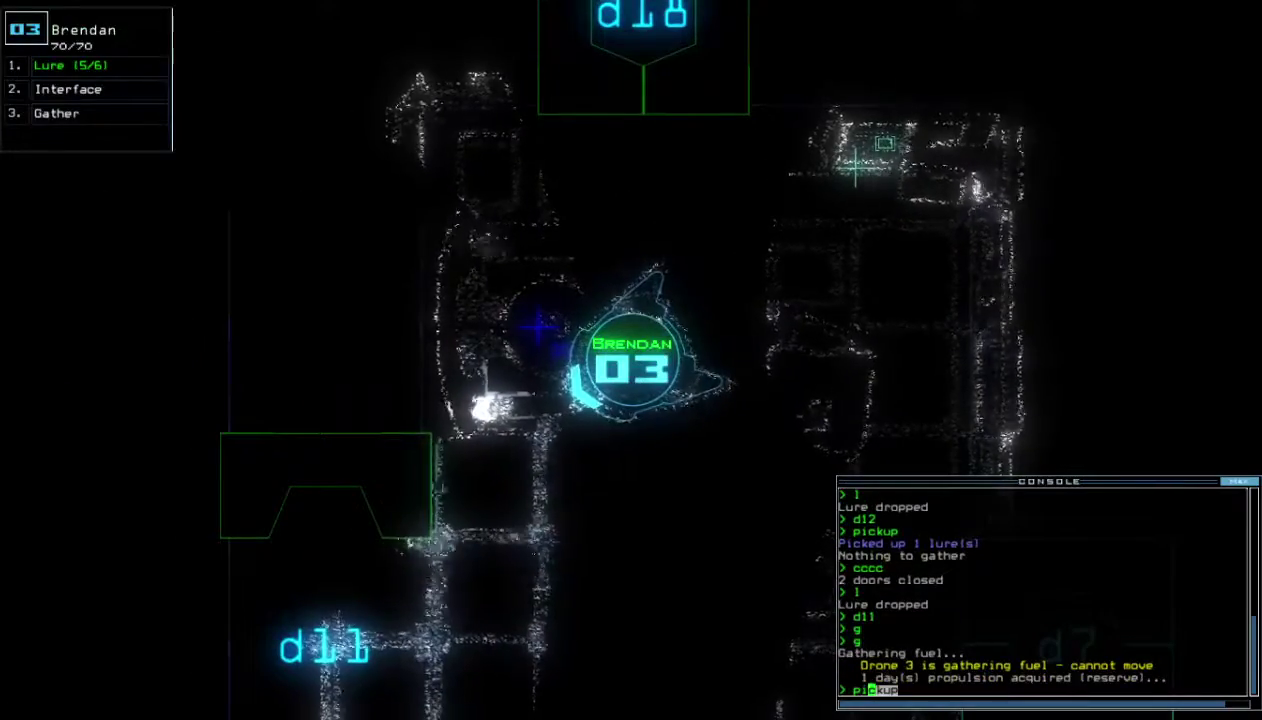
Drive drone 03 around door d11, recover its lure, and close the nearby door
key(Down)
key(Left)
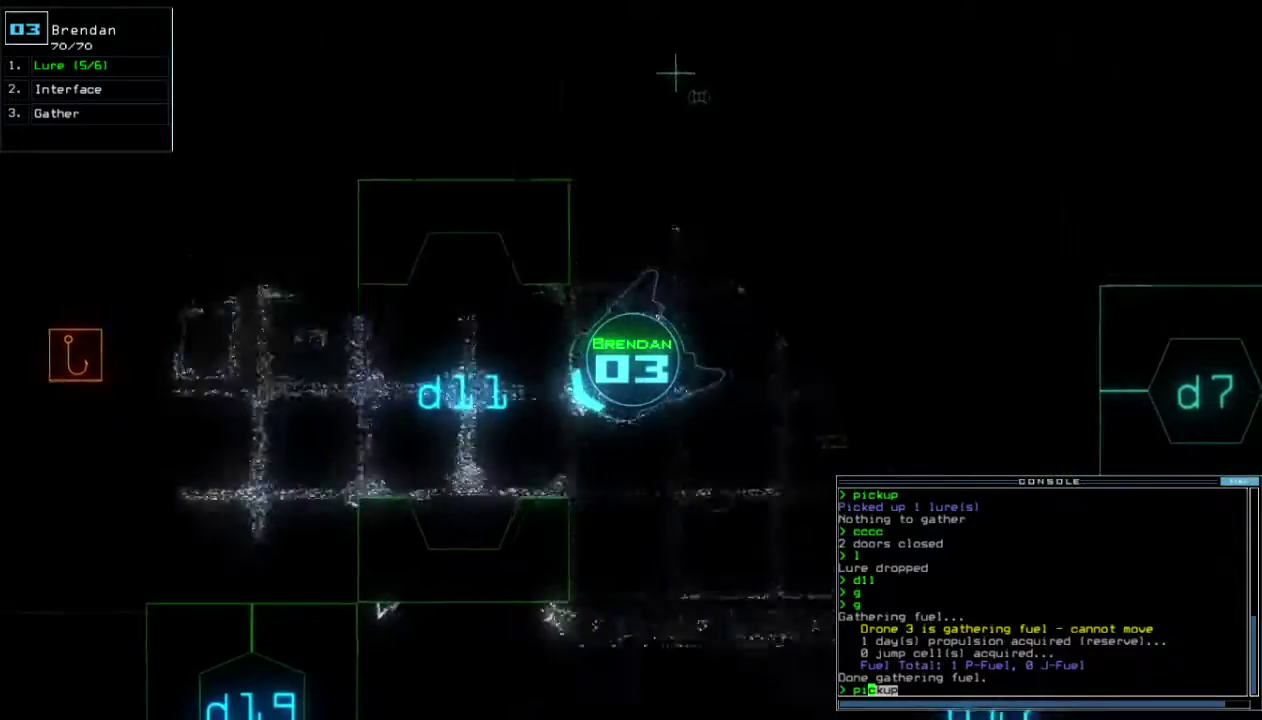
key(Left)
key(Return)
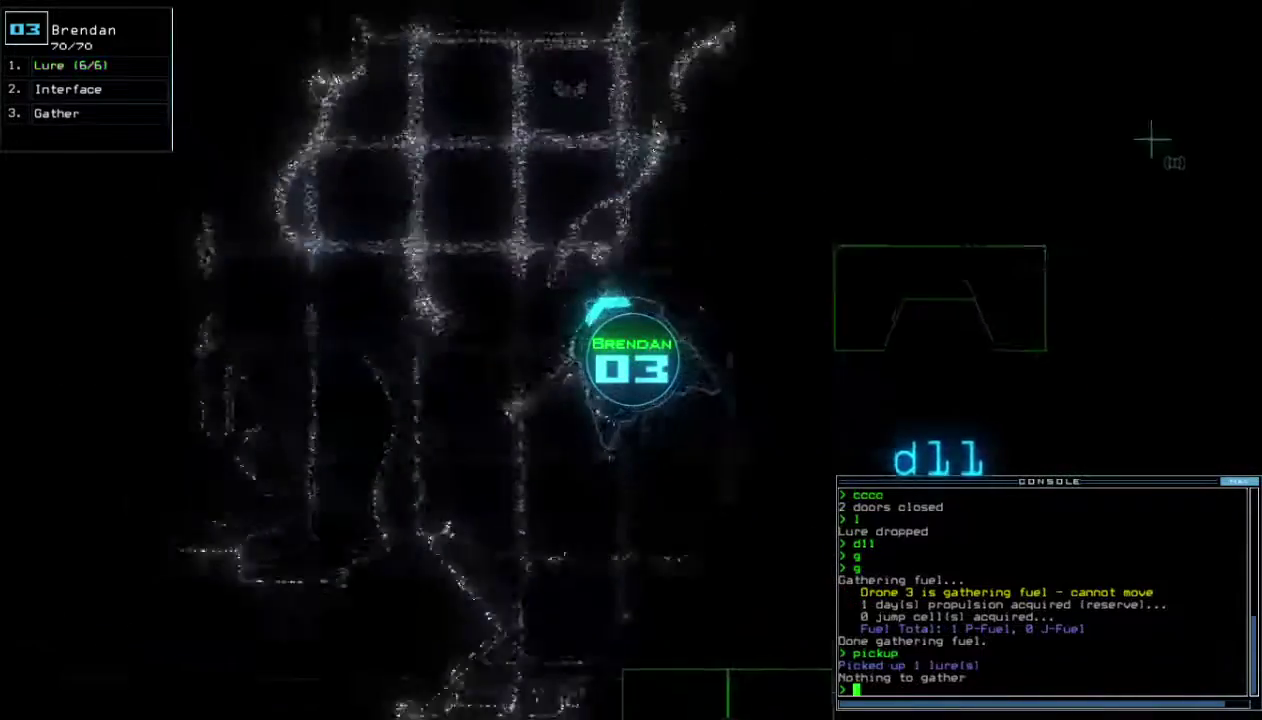
text(cccc)
key(Return)
text(d20)
Send drone 03 to door d20 and seal every door to room r1
key(Return)
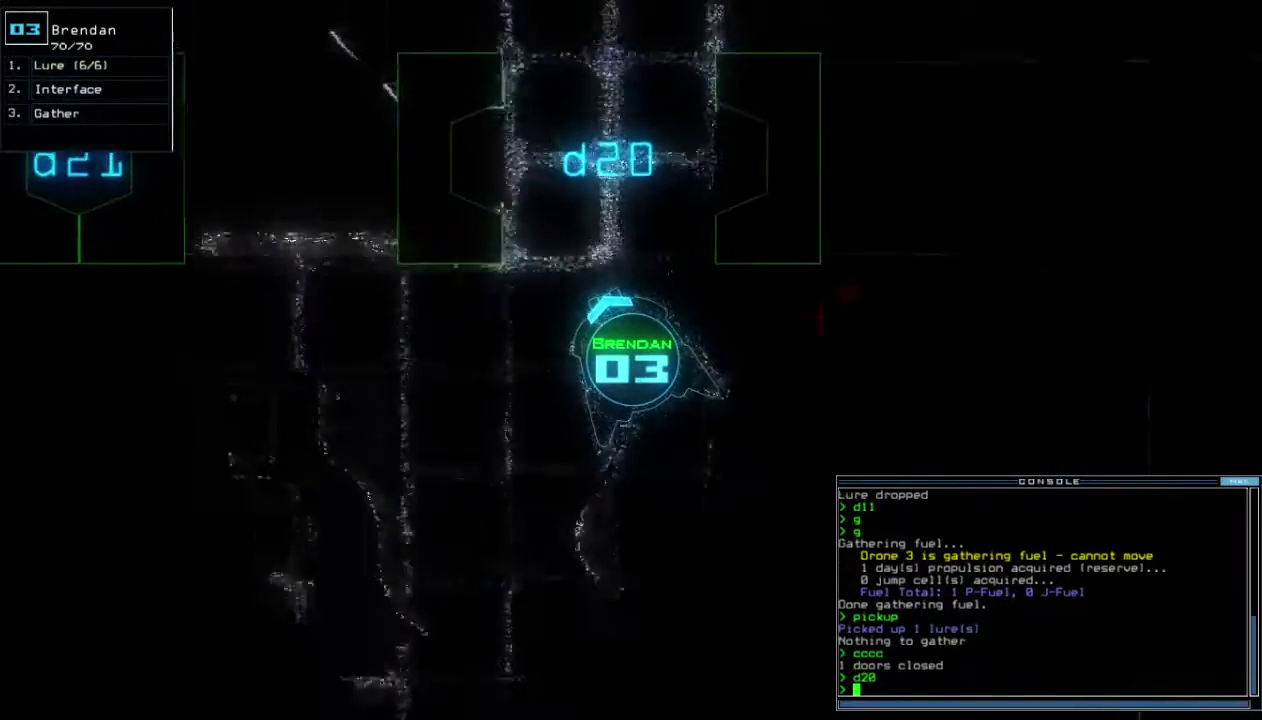
key(Tab)
key(Tab)
key(Up)
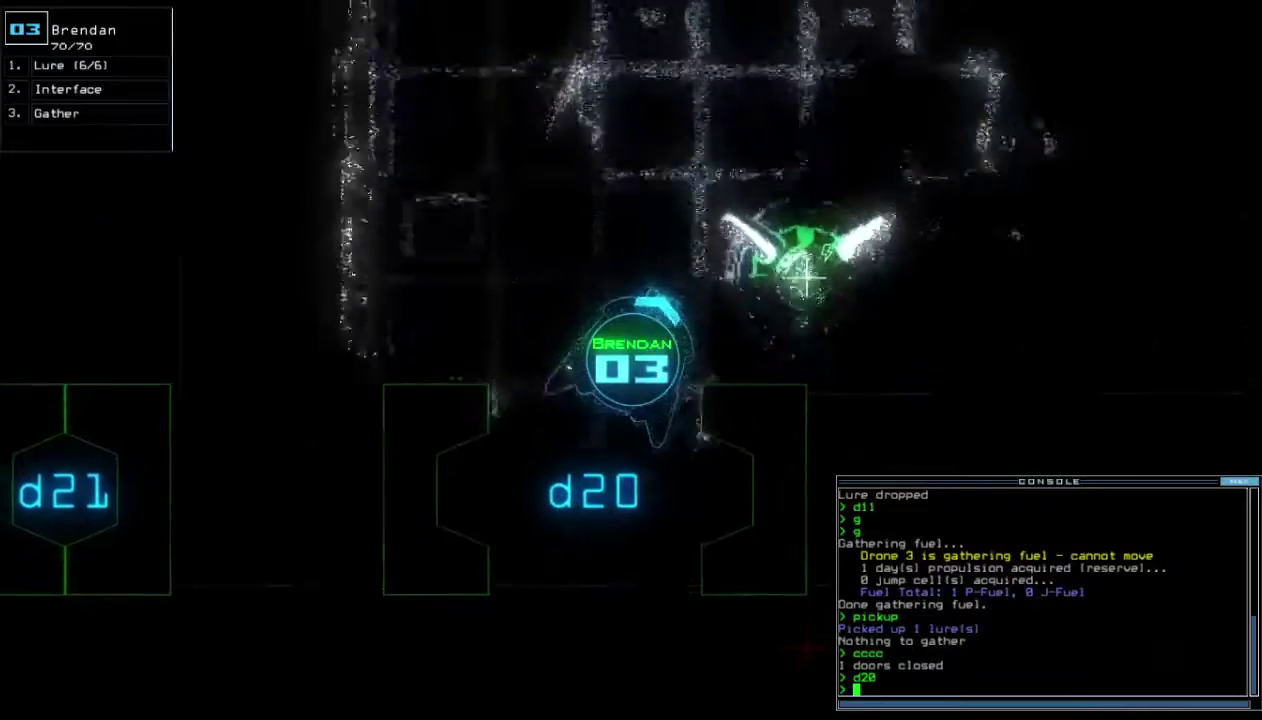
text(r1)
key(Return)
text(cccc)
key(Return)
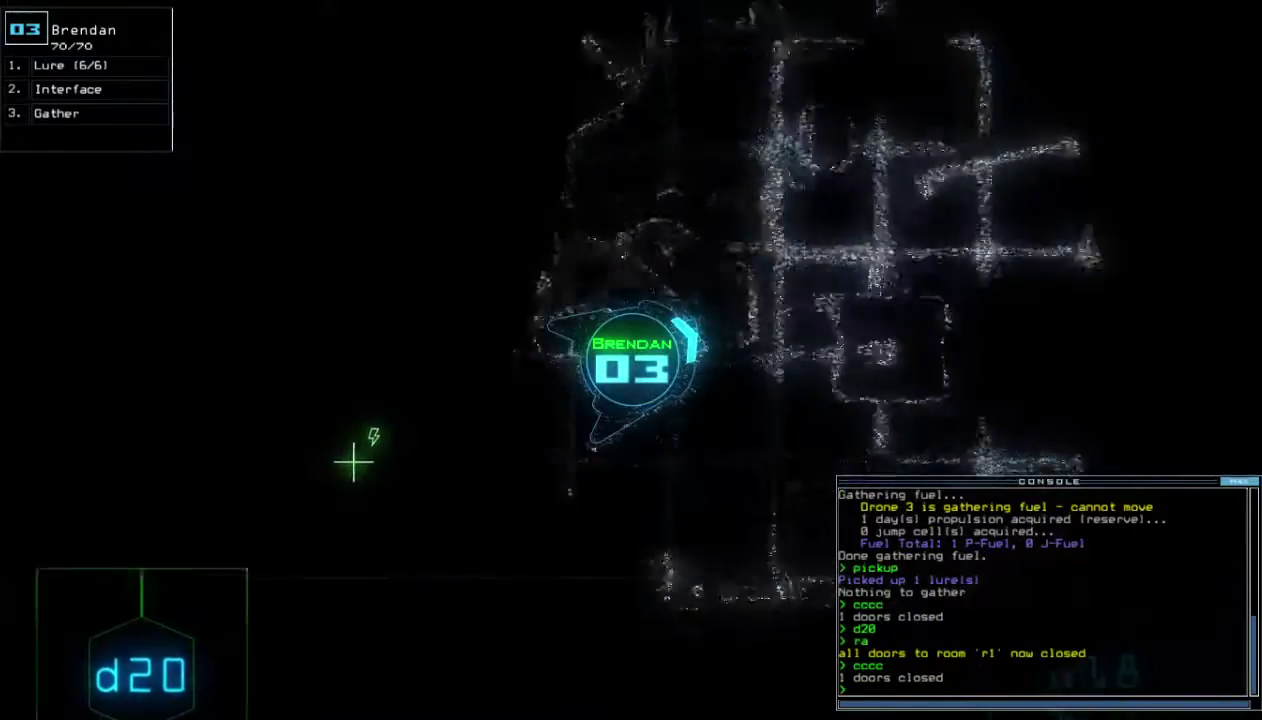
key(Tab)
key(Tab)
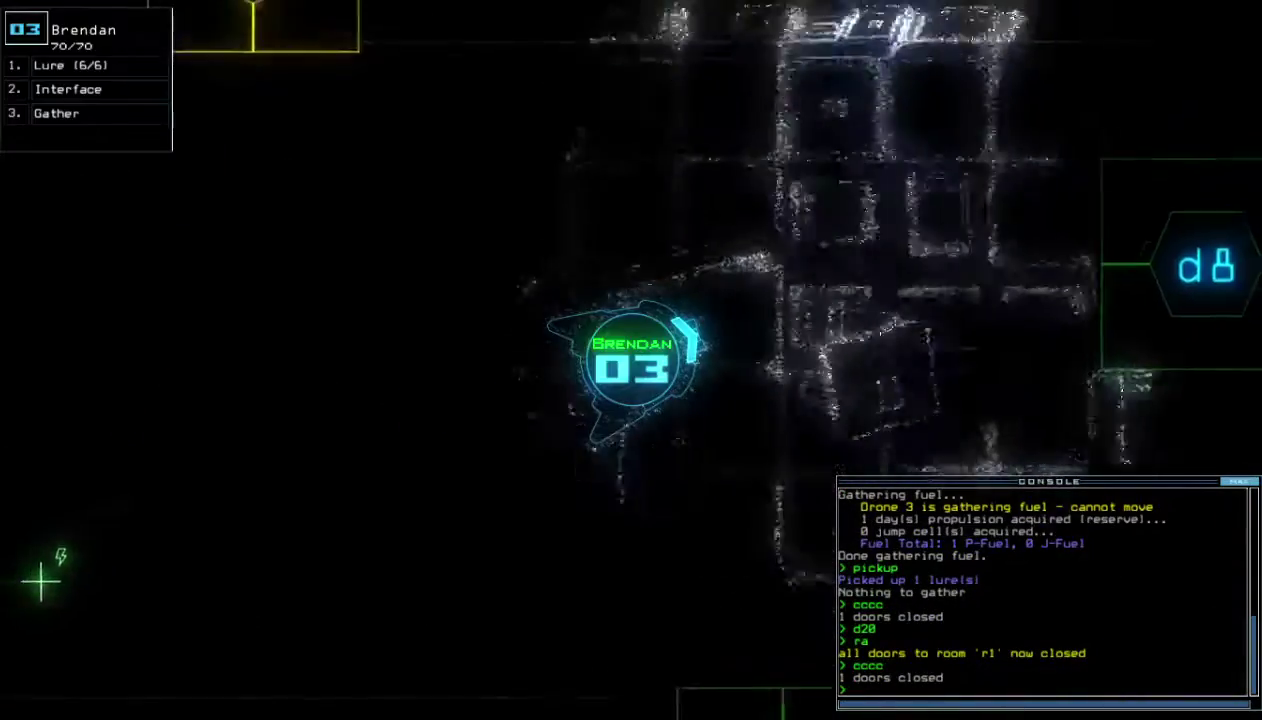
text(d8)
Move drone 03 through door d8, close it, and reroute r2 power to r5, r11, r9, r8
key(Return)
key(Tab)
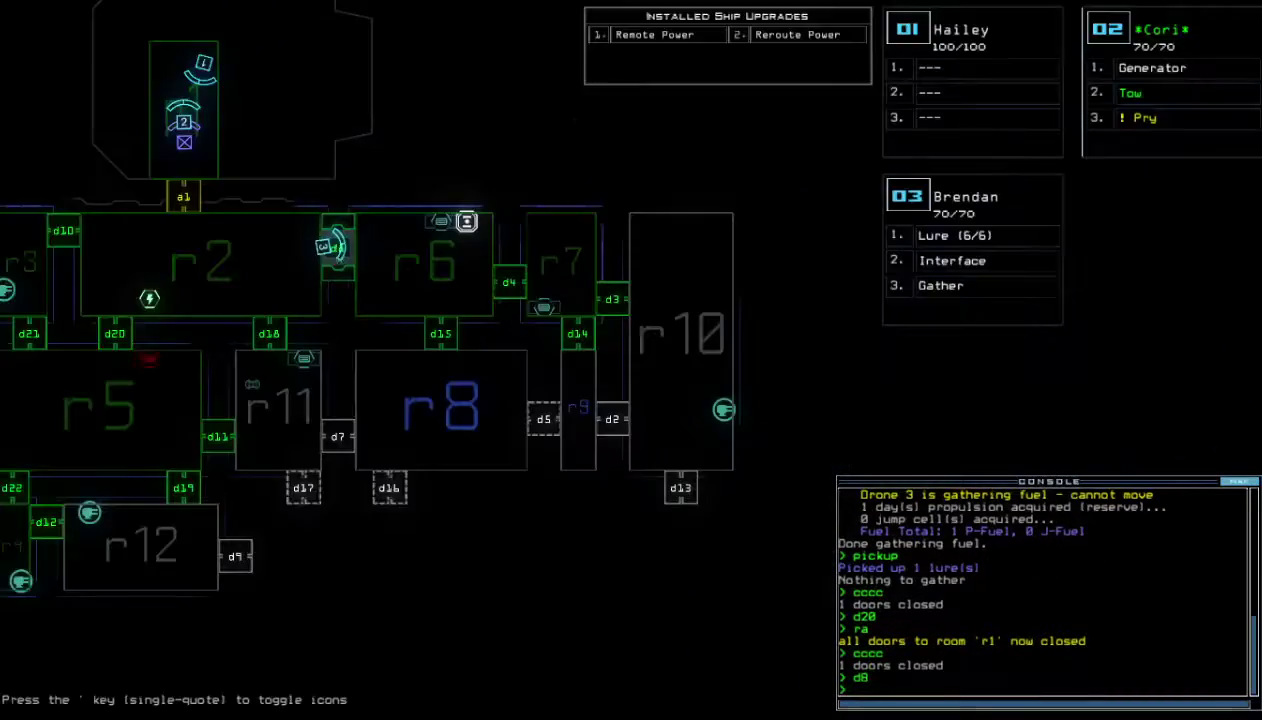
text(cccc)
key(Return)
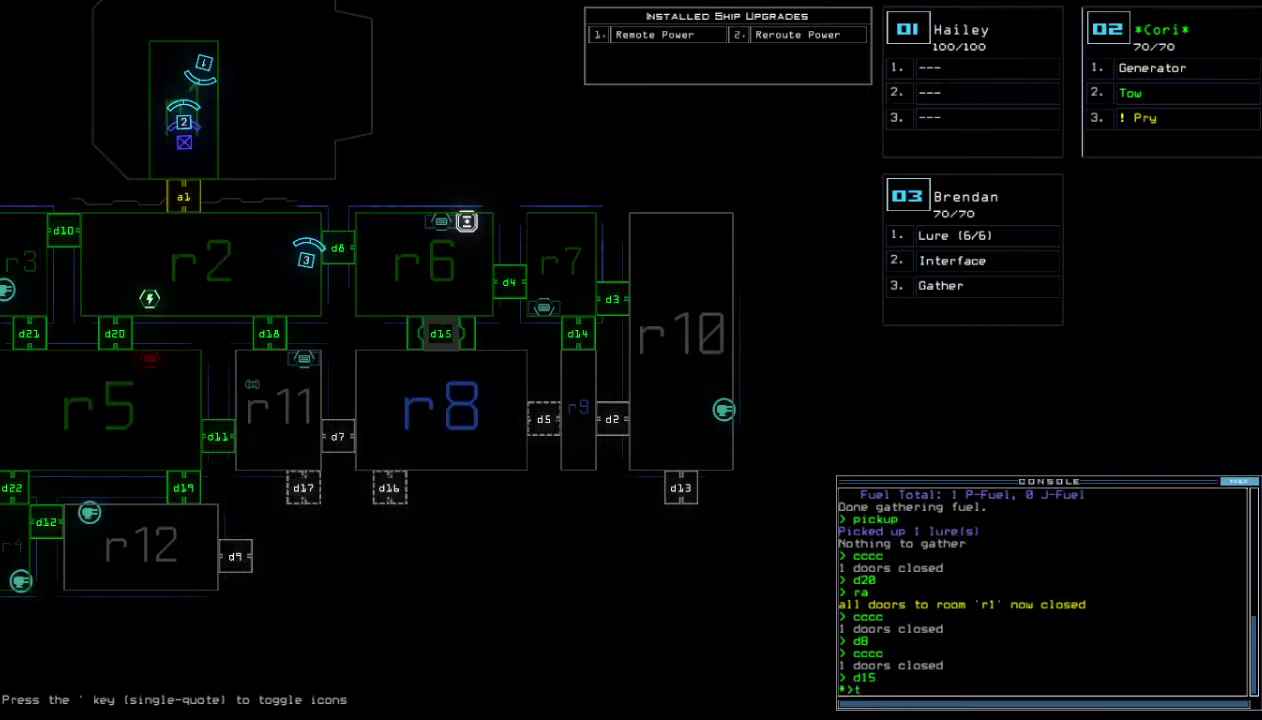
key(ctrl+Left)
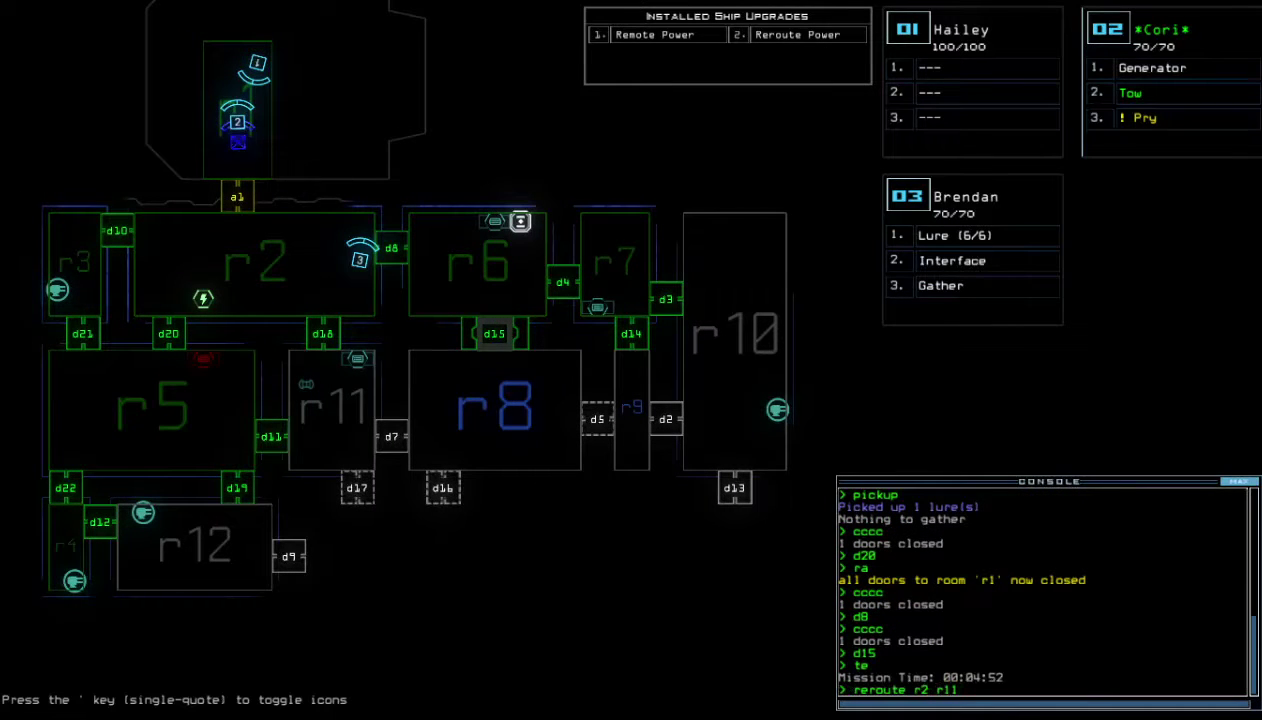
key(3)
text(r8 r9)
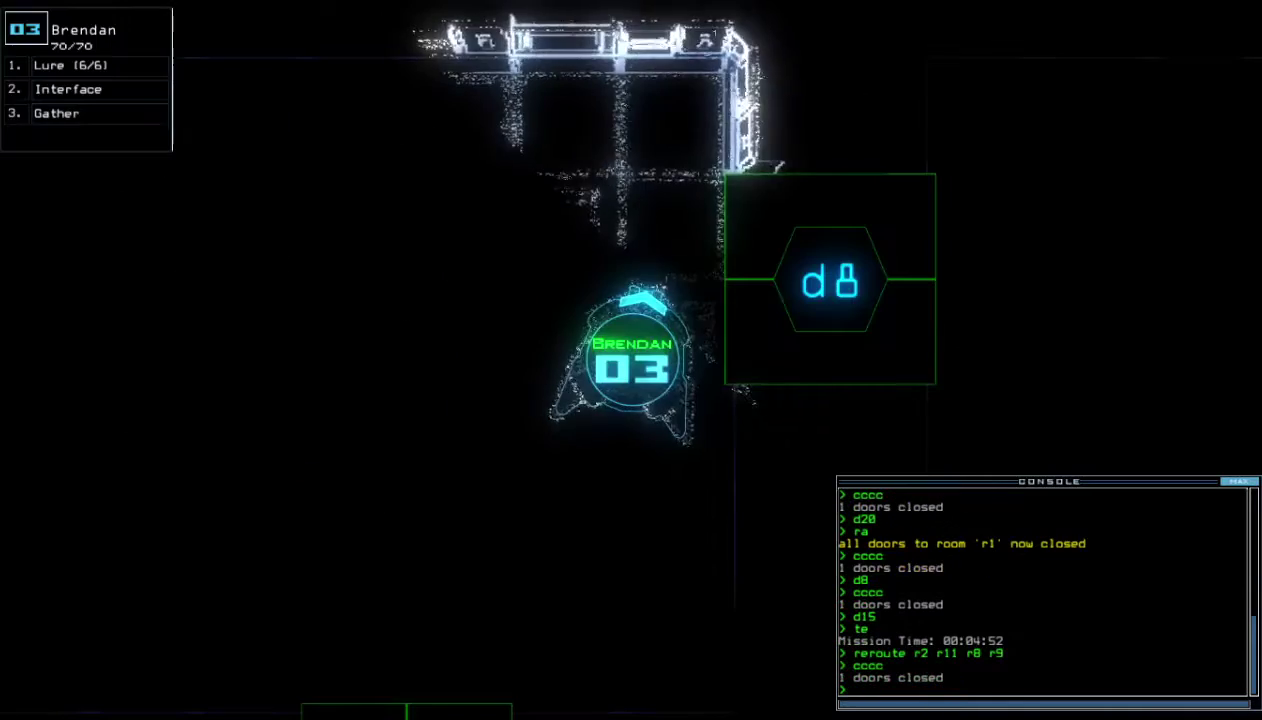
key(Tab)
key(Tab)
key(Tab)
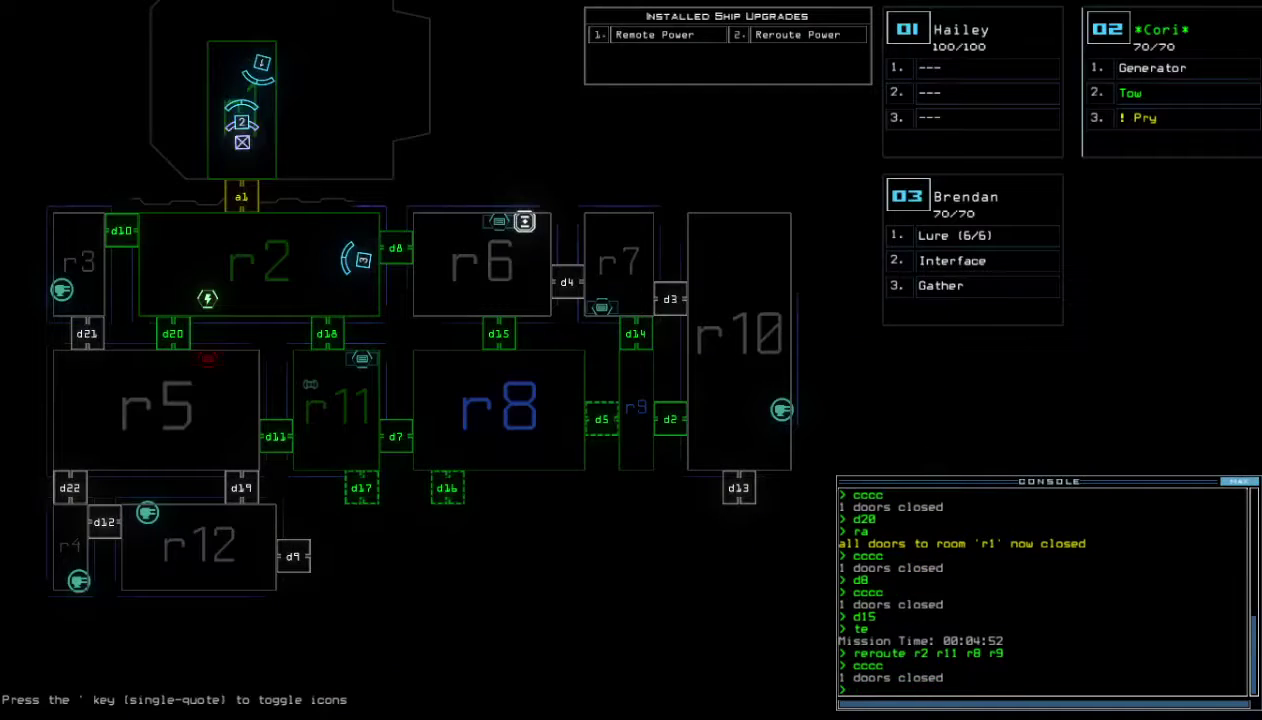
key(Tab)
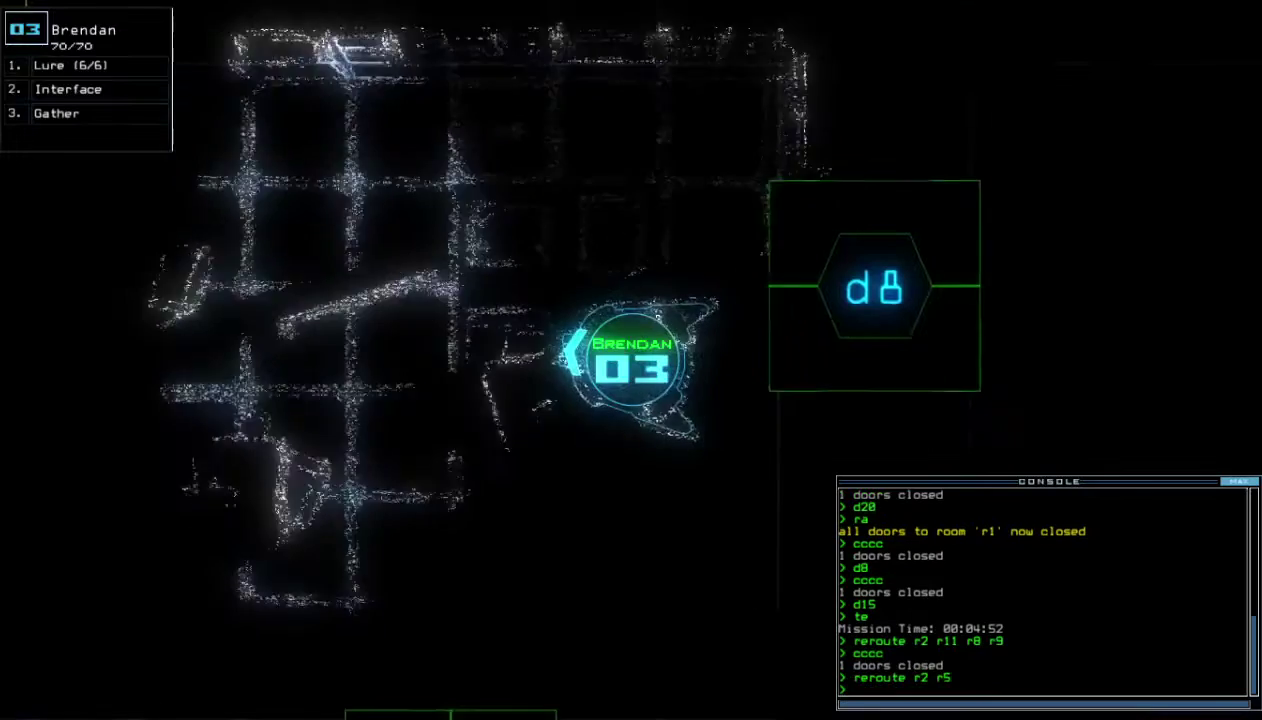
key(Tab)
text(re)
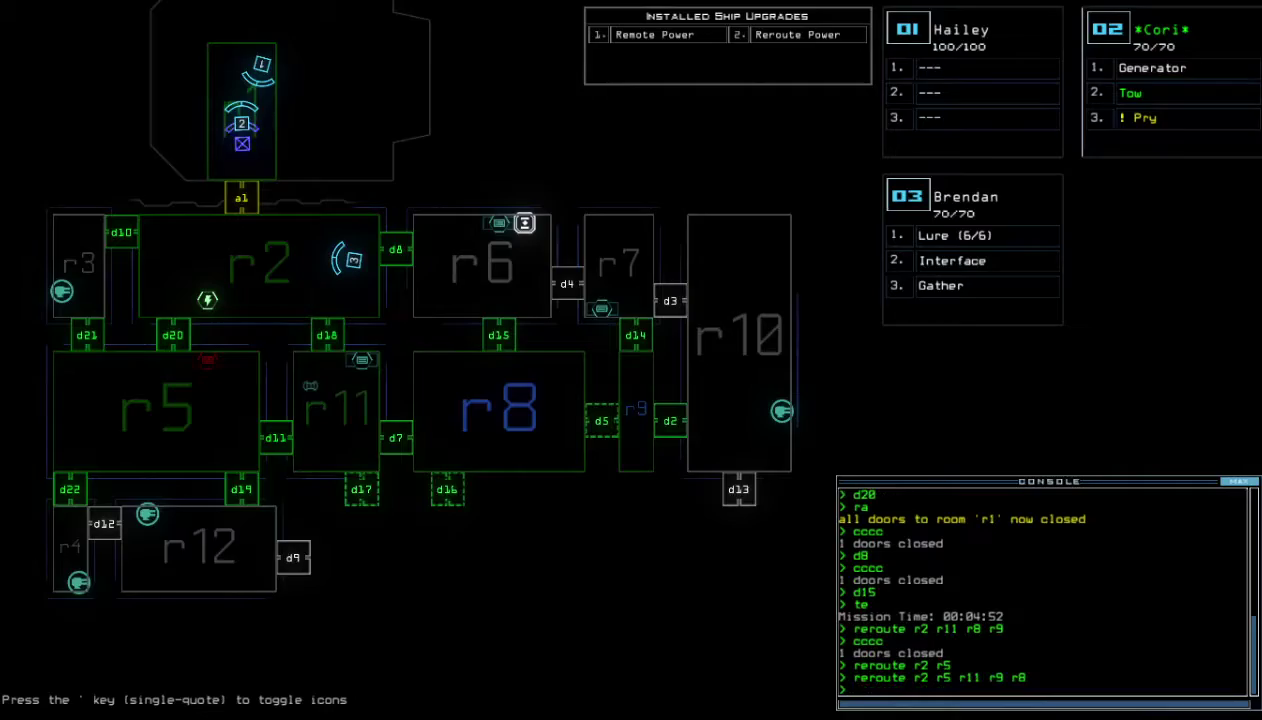
Send drone 03 to door d18, try the defenses (no powered turrets), and close doors
key(Tab)
text(d18)
key(Return)
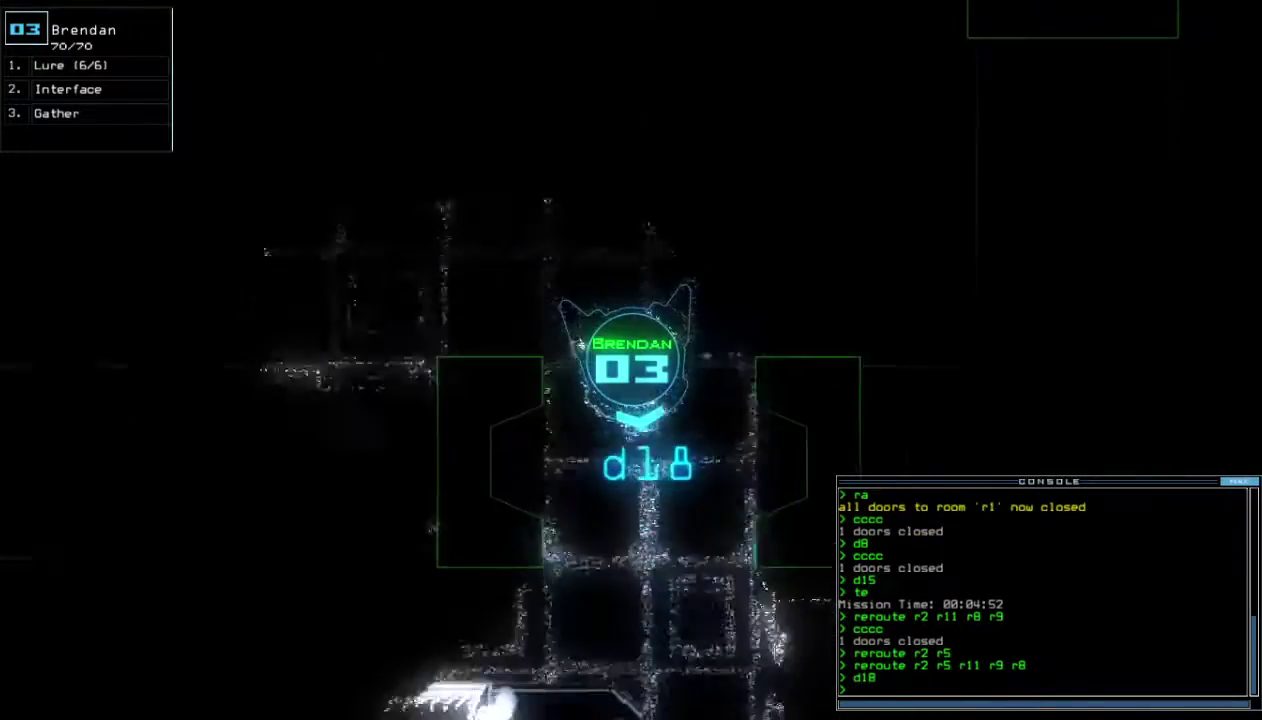
text(dct)
key(Return)
key(Tab)
text(df)
key(Return)
key(Tab)
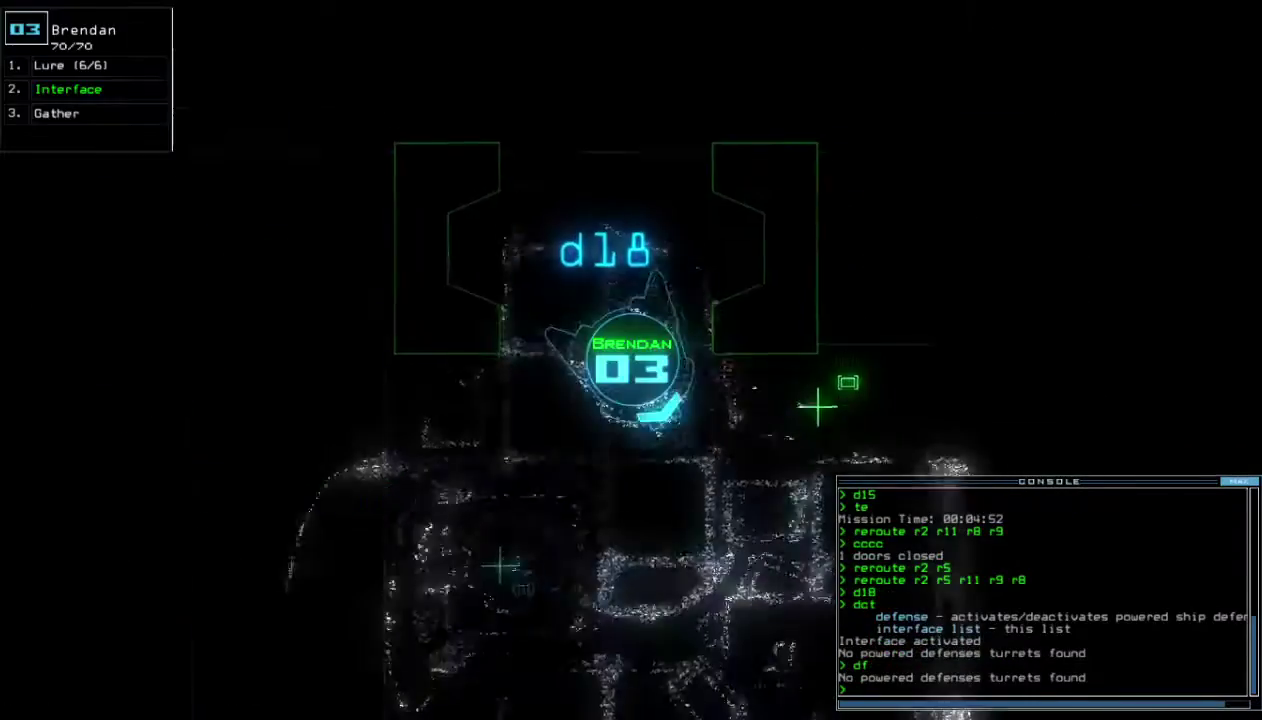
text(cccc)
key(Return)
key(Tab)
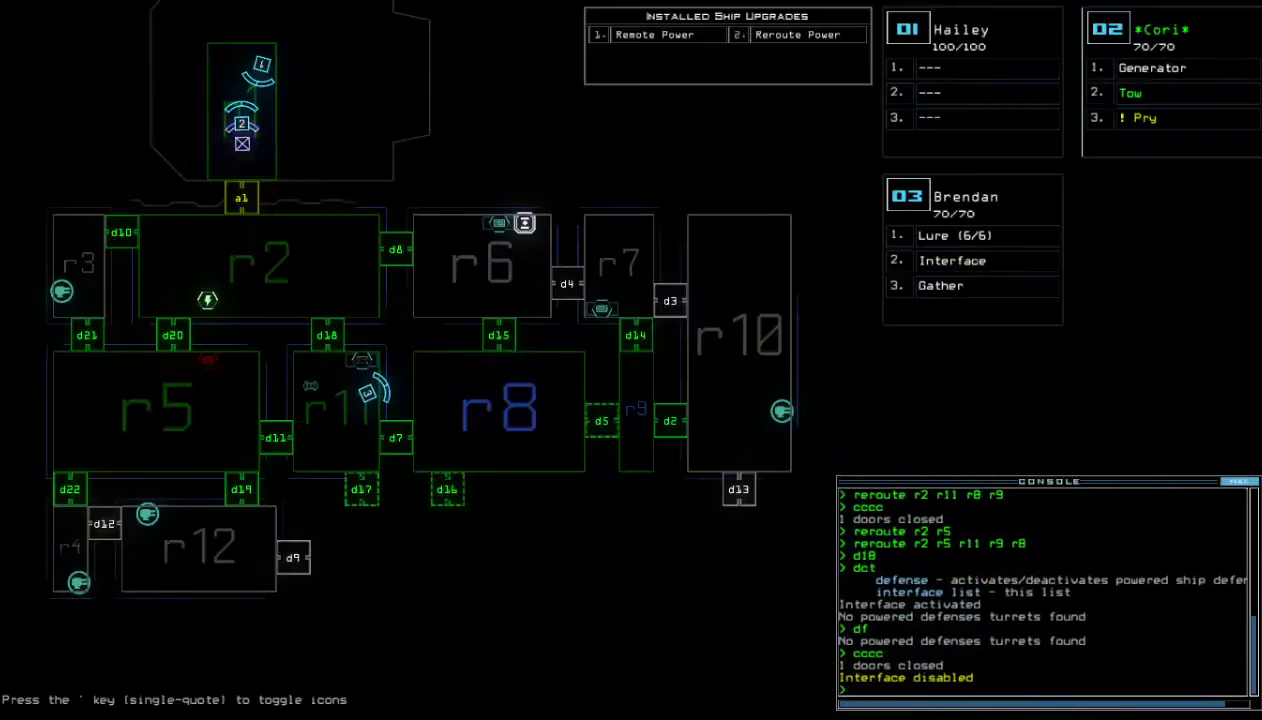
key(Tab)
text(d17;d17)
Send drone 03 through door d17 and close the doors around it
key(Return)
key(Tab)
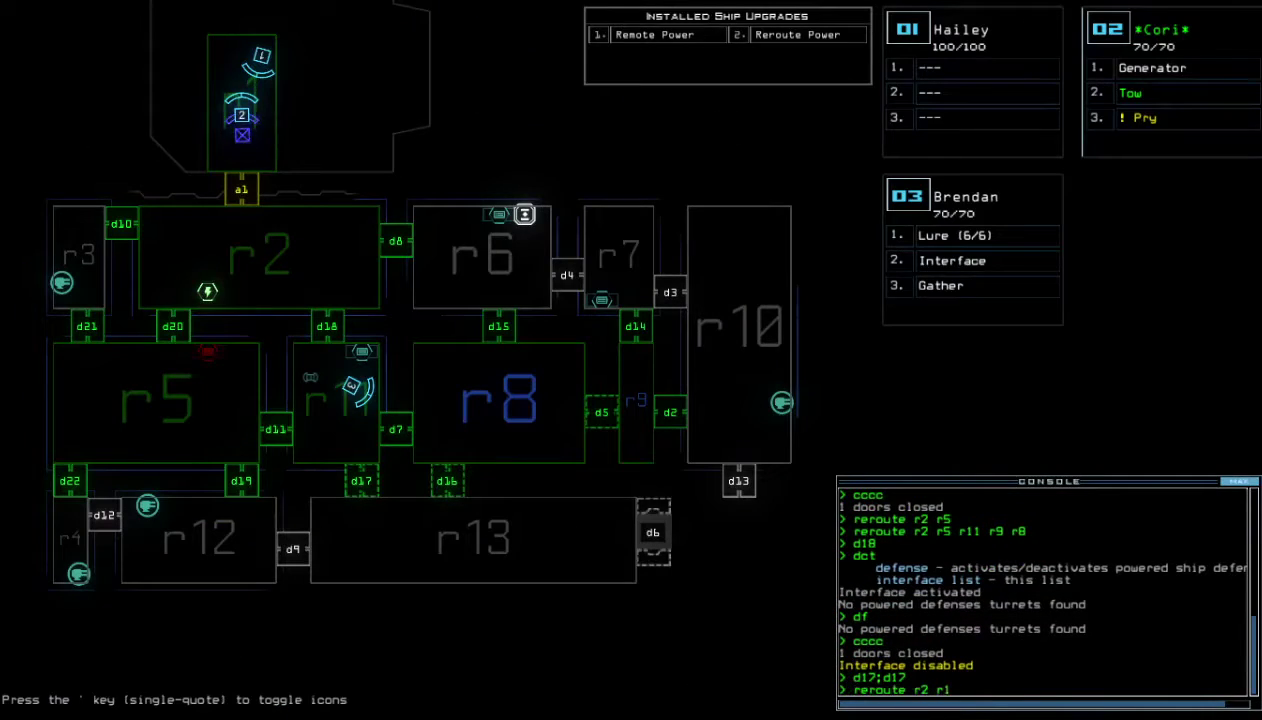
text(cccc)
key(Return)
key(Tab)
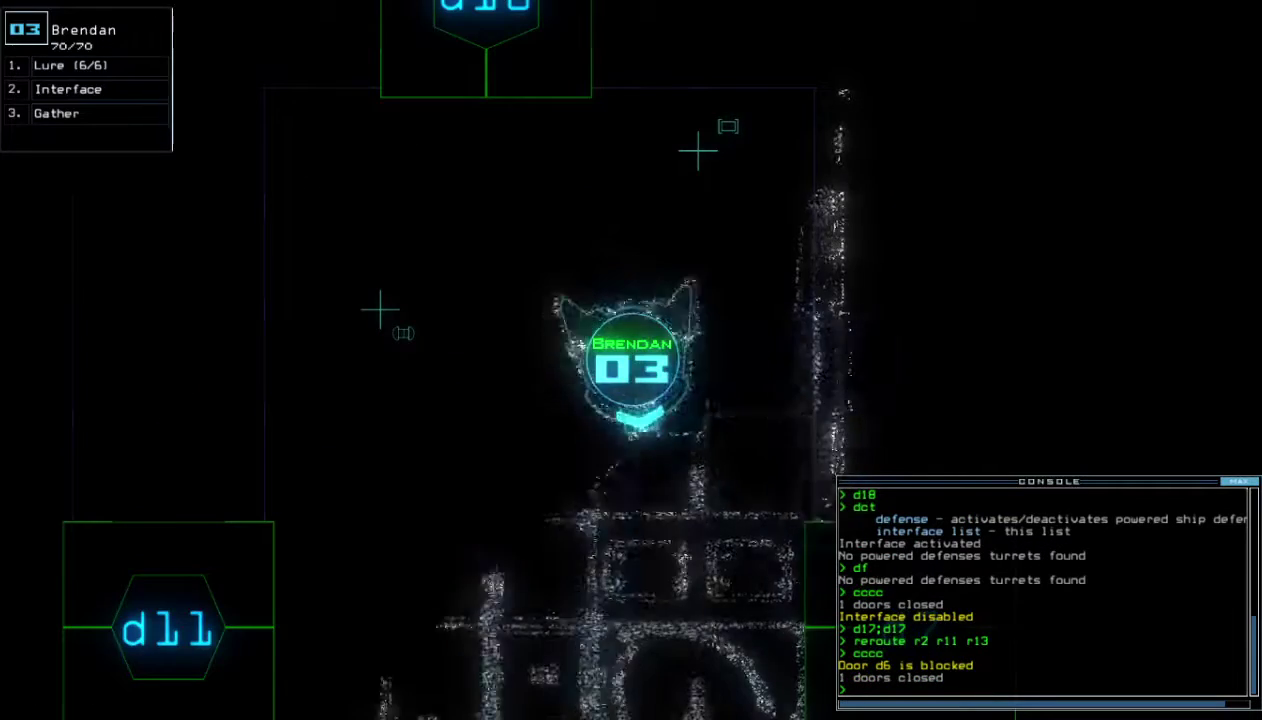
key(Tab)
key(Tab)
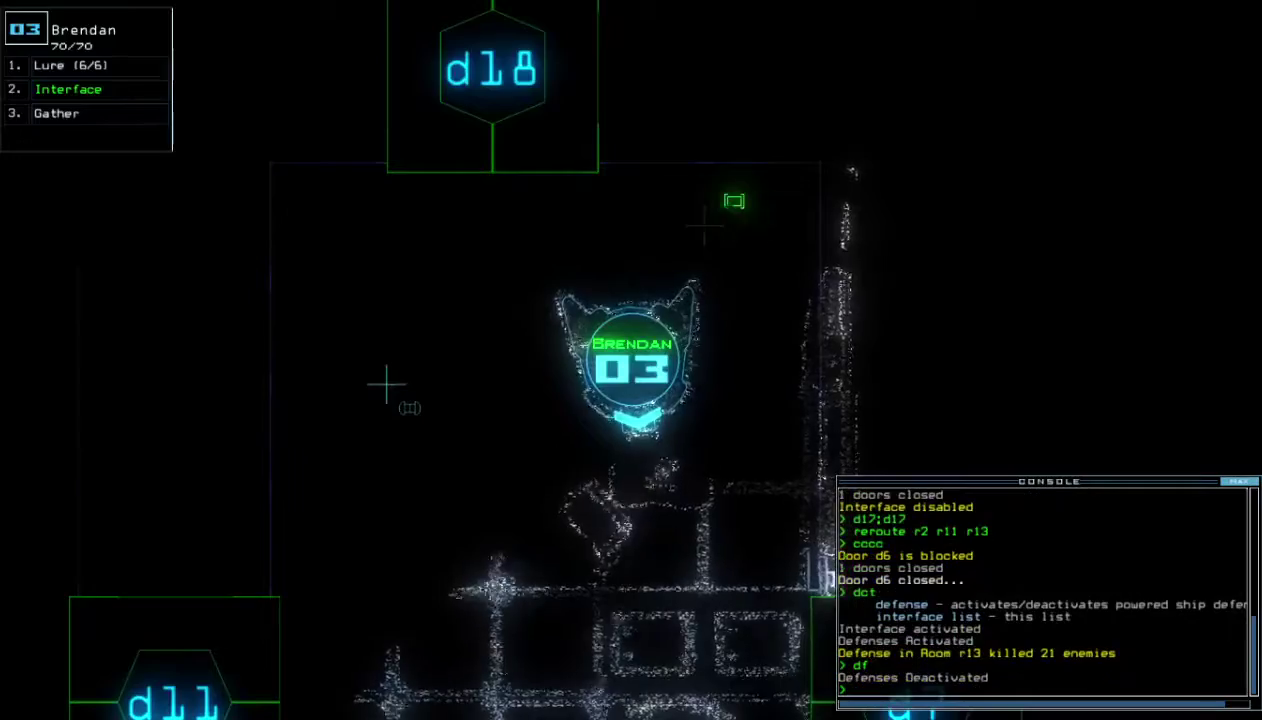
Disconnect drone 3 from the interface, check mission time, and drop a lure
key(Tab)
key(Tab)
text(te)
key(Return)
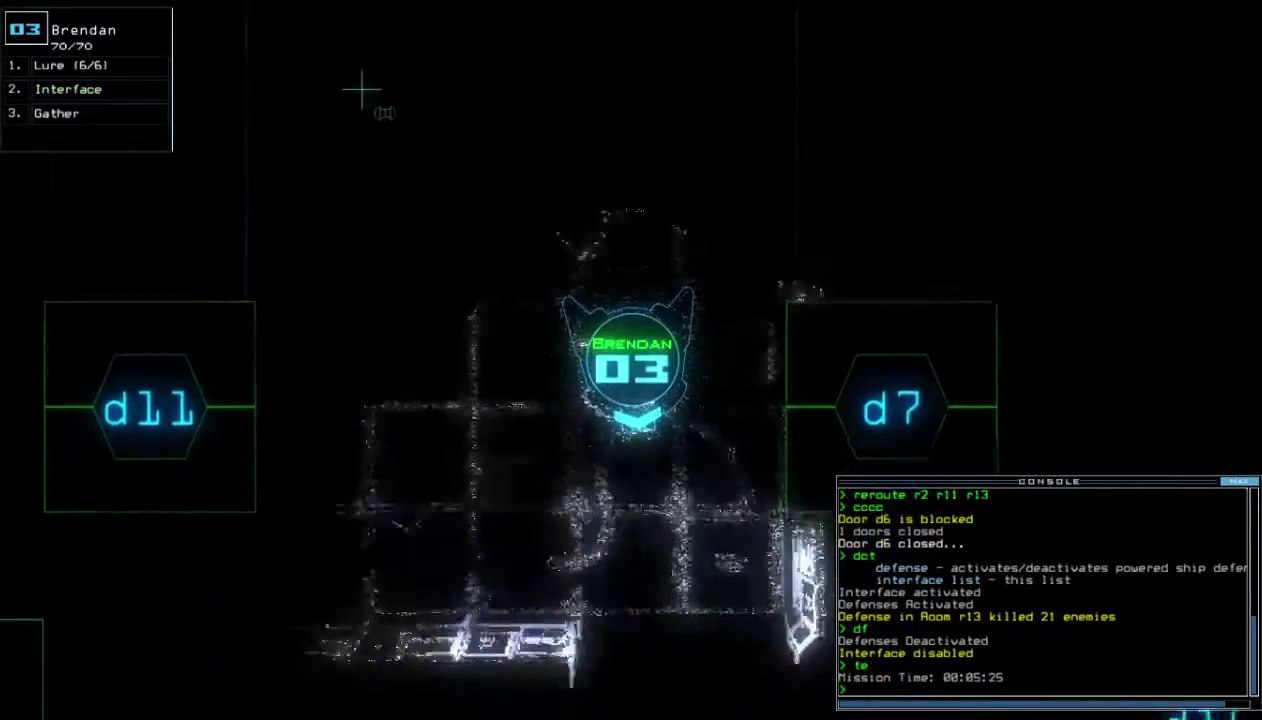
text(l)
key(Return)
text(dl)
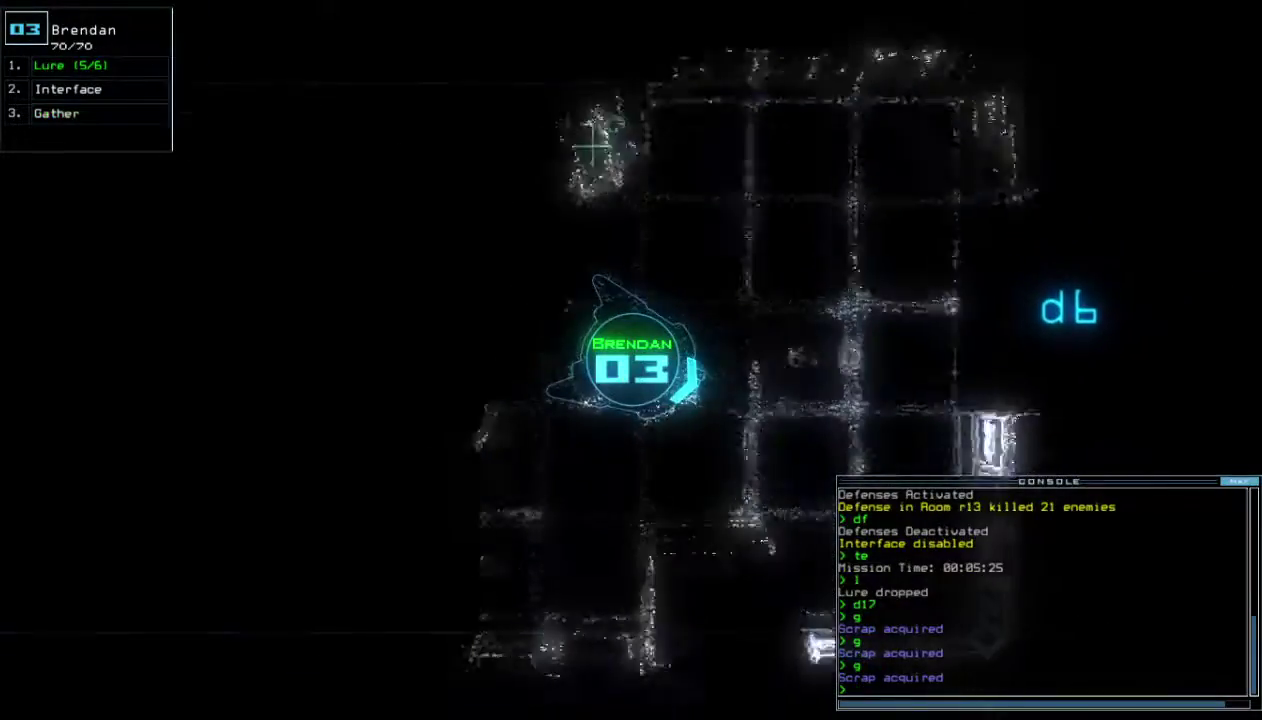
text(6;d)
Open door d6, gather scrap with drone 3, and pick its lure back up
key(Return)
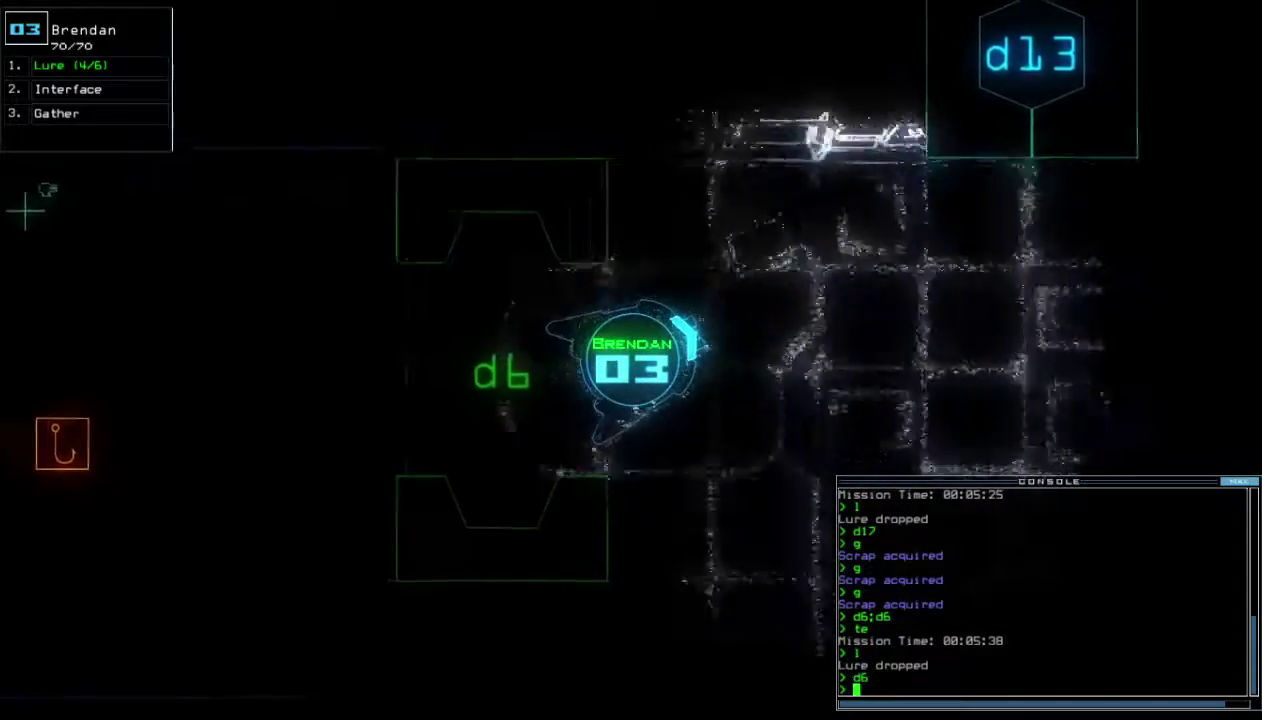
text(g)
key(Return)
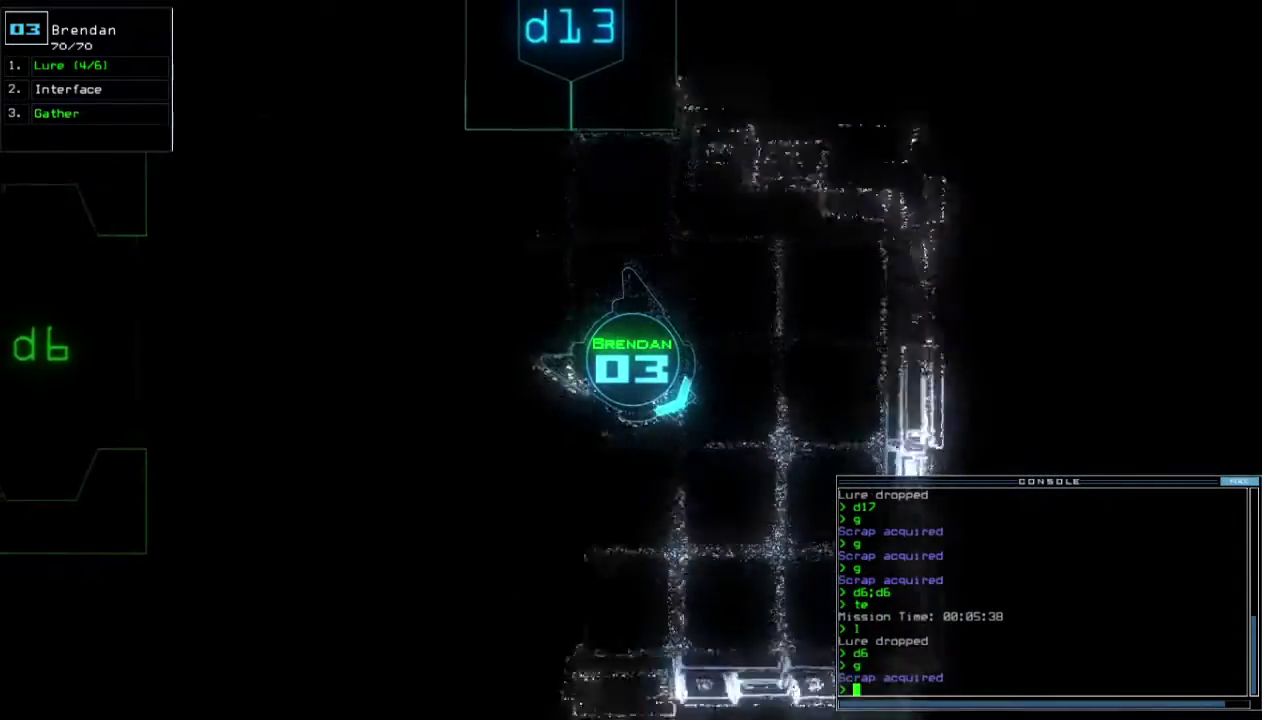
text(te)
key(Return)
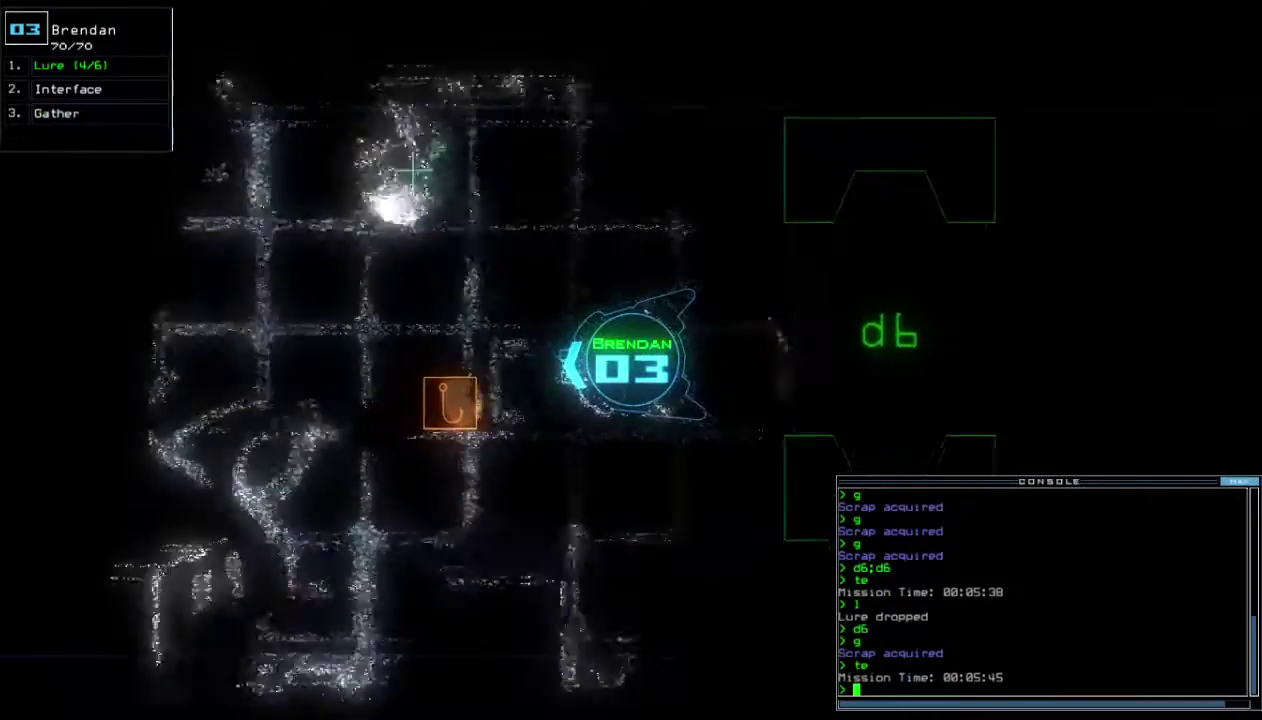
text(pickup)
key(Return)
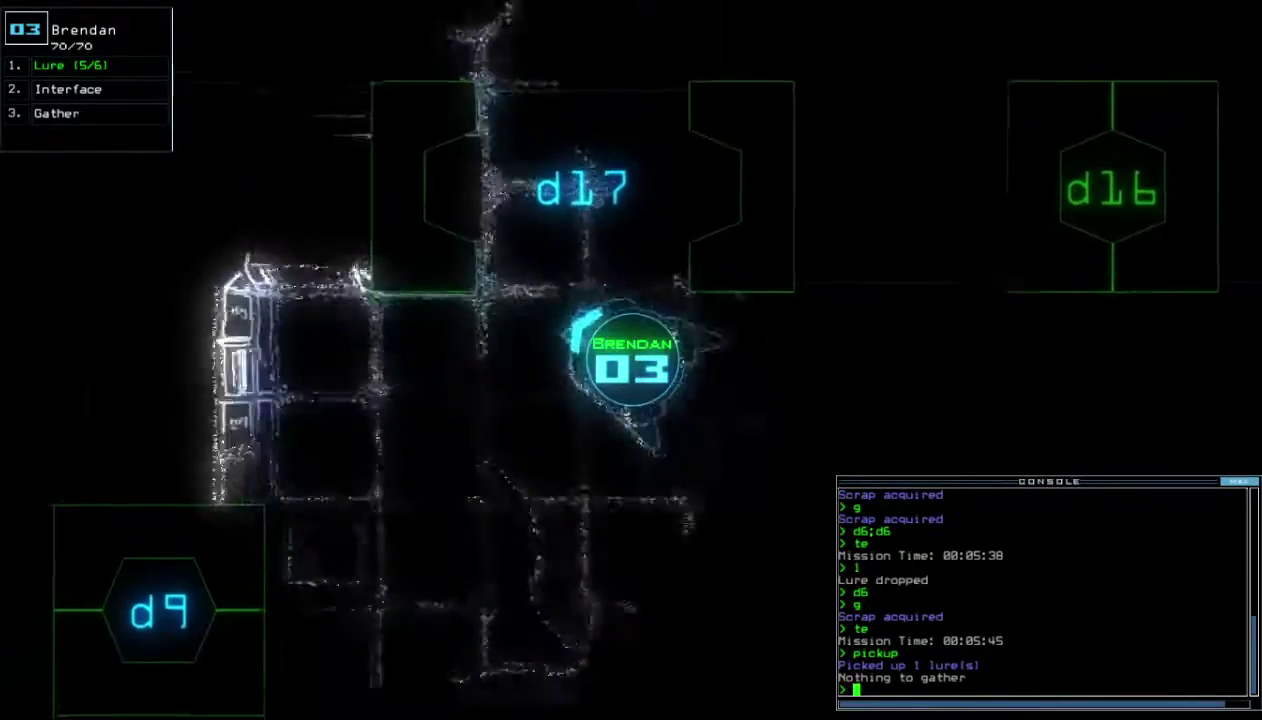
text(c d17;d16)
Close doors d17 and d16, then switch off r13's defenses after the kills
key(Return)
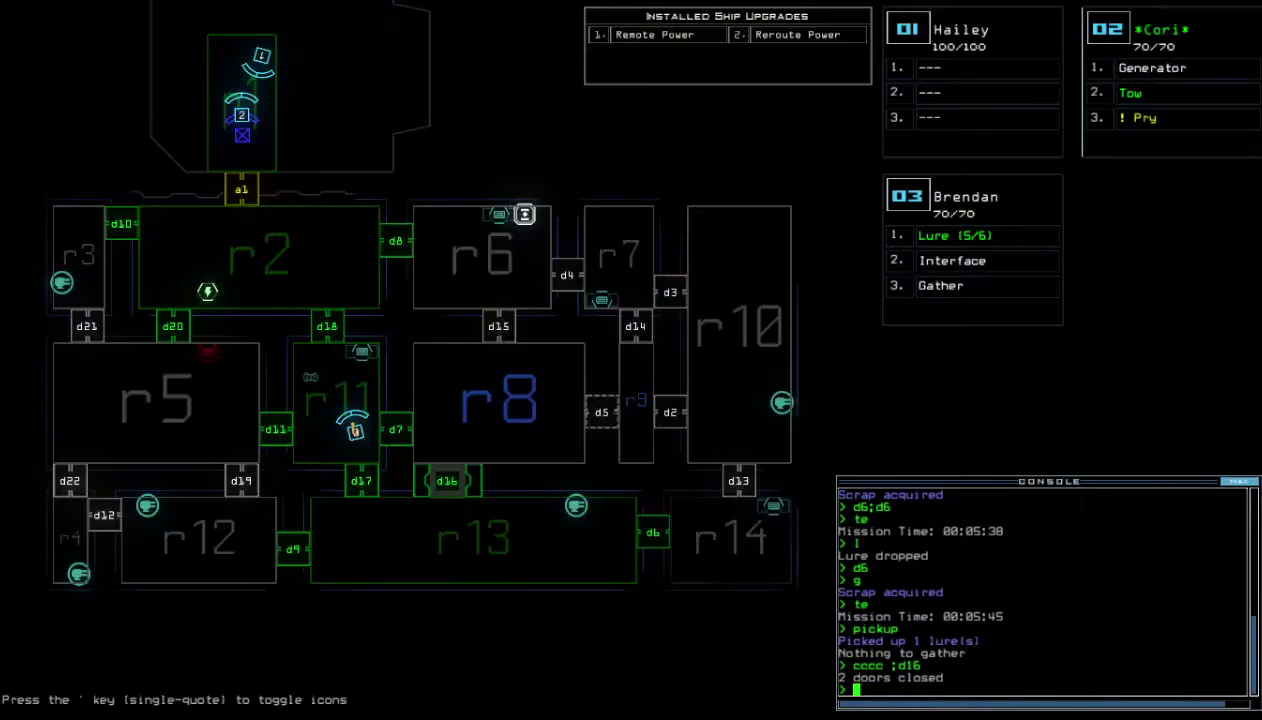
text(3)
key(Return)
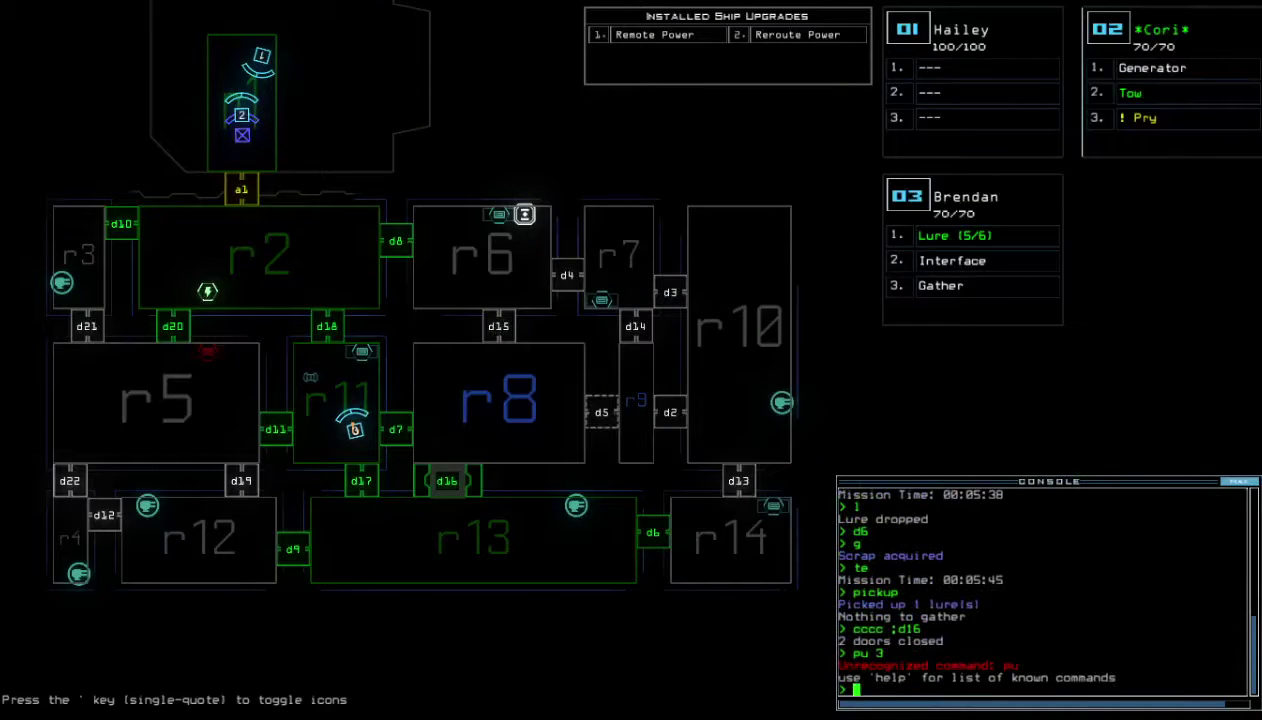
key(Tab)
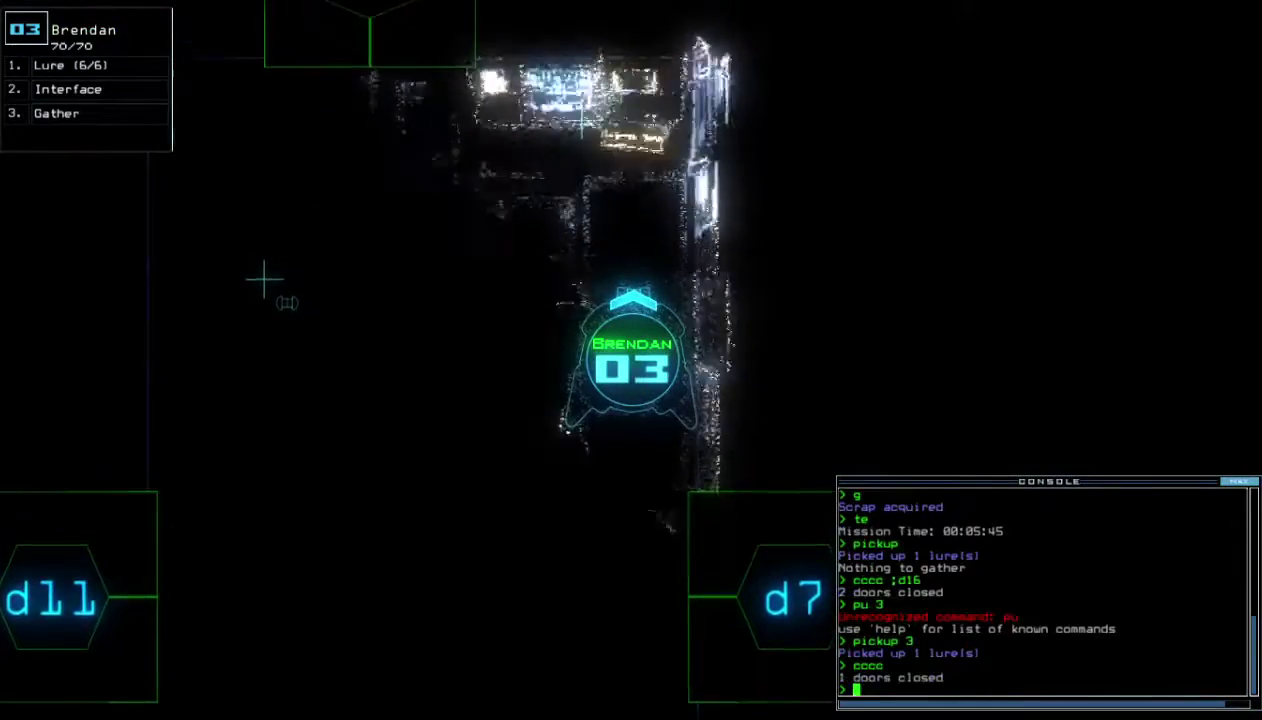
text(df)
key(Return)
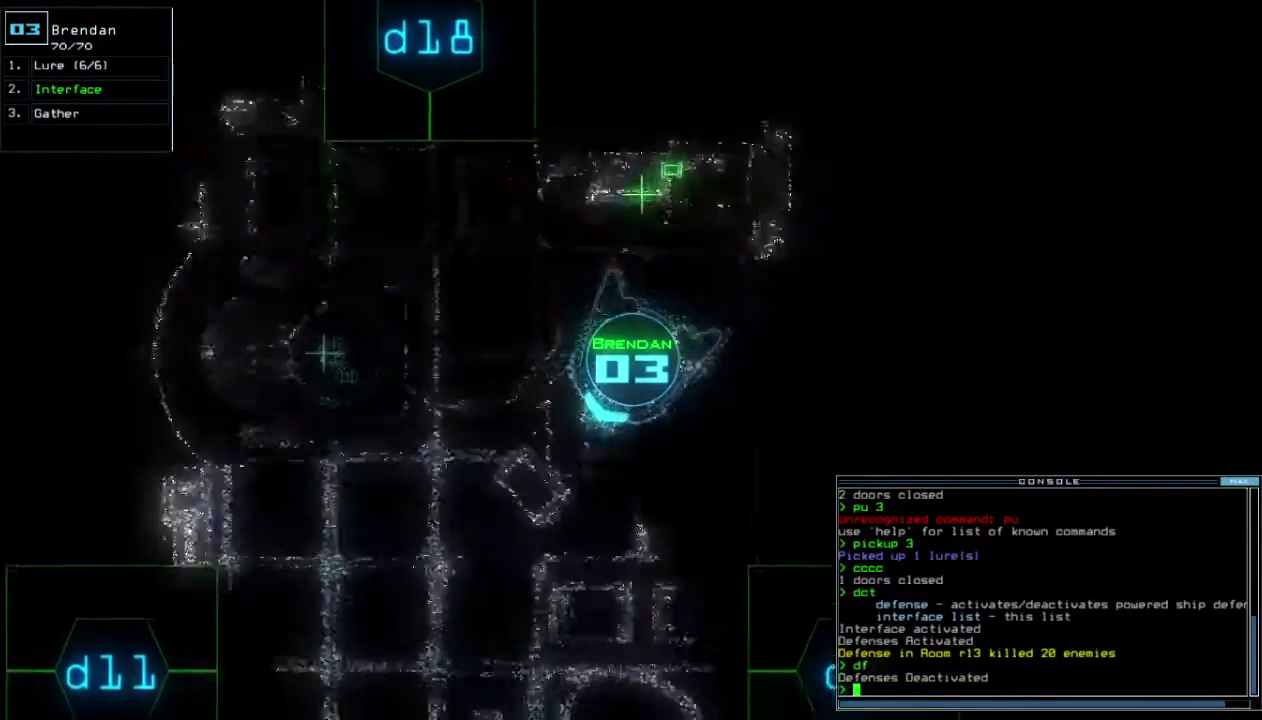
text(l)
Drop a lure, gather scrap past door d7, close the door, and recover the lure
key(Return)
text(d7)
key(Return)
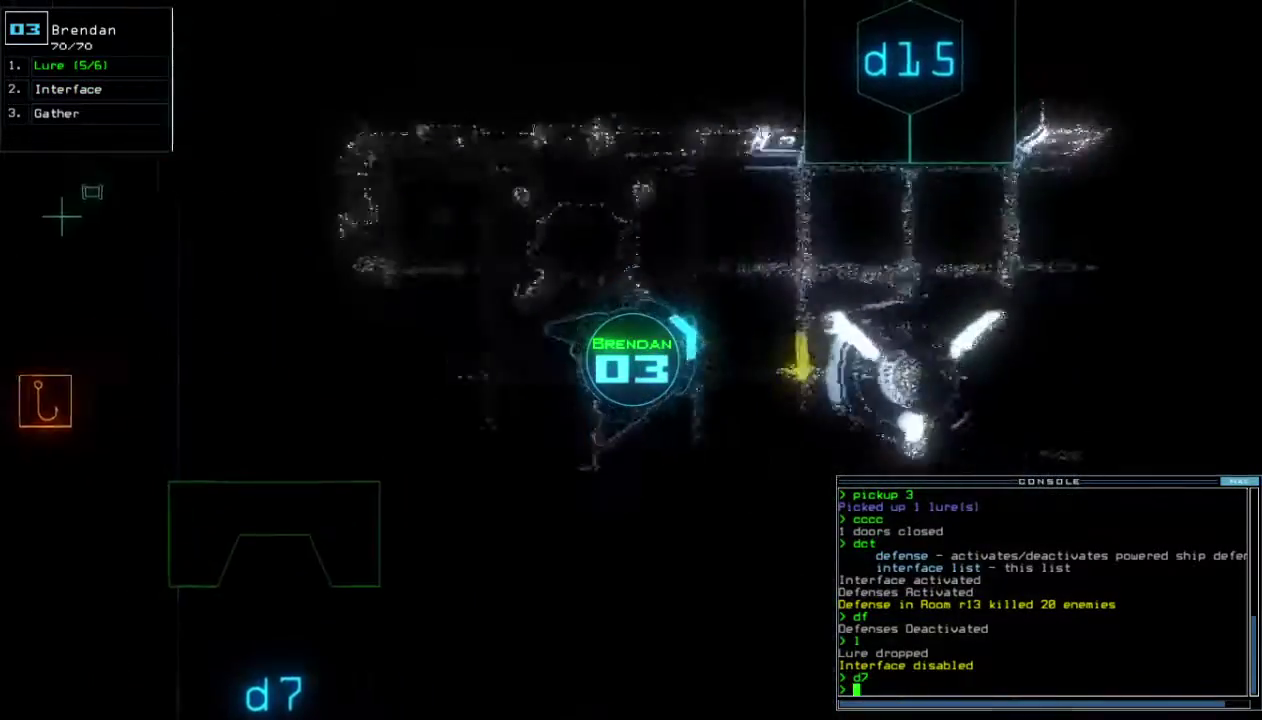
text(g)
key(Return)
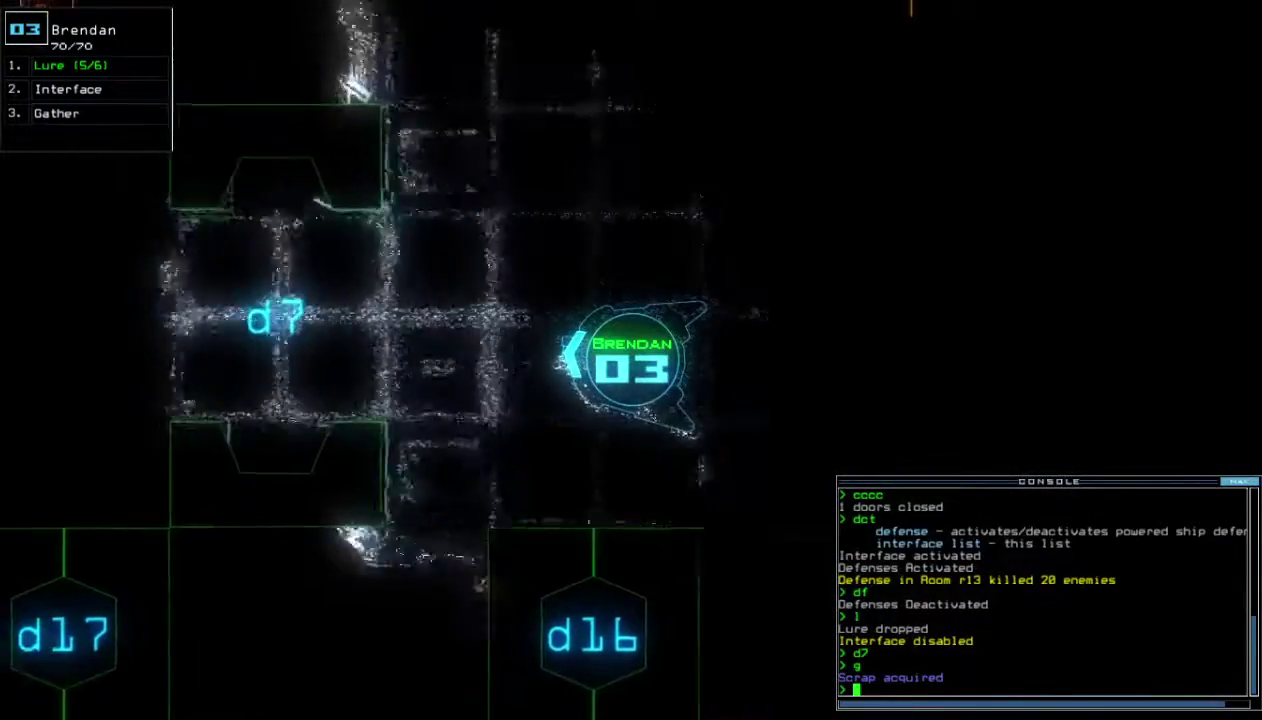
text(cccc)
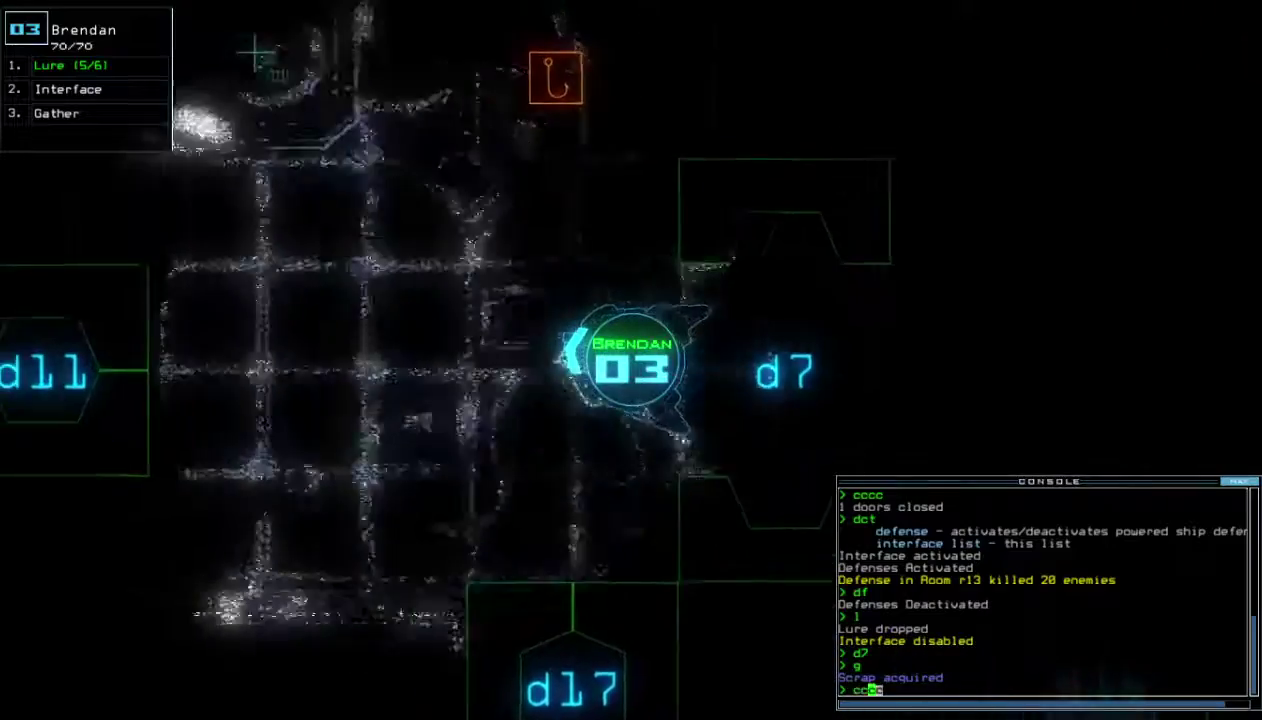
key(Return)
text(pickup)
key(Return)
key(Tab)
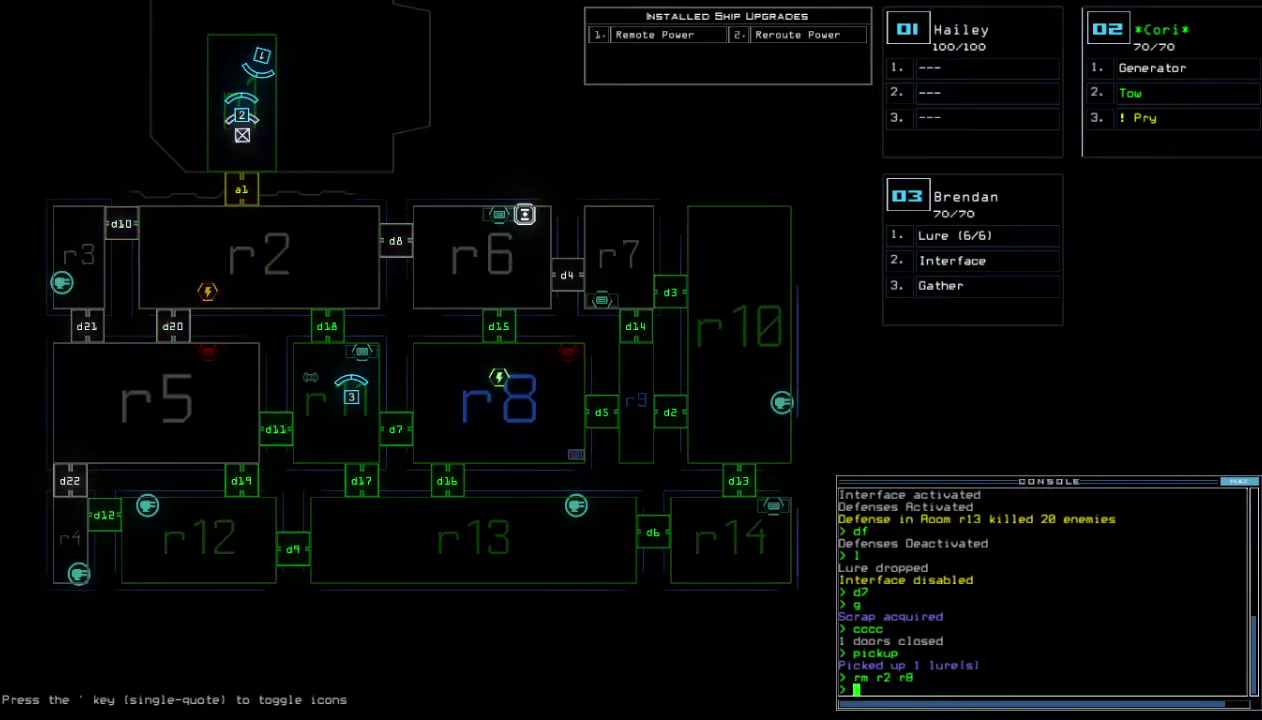
text(d2)
Open doors d2 and d18 and send drones 2 and 3 toward the airlock
key(Return)
key(Tab)
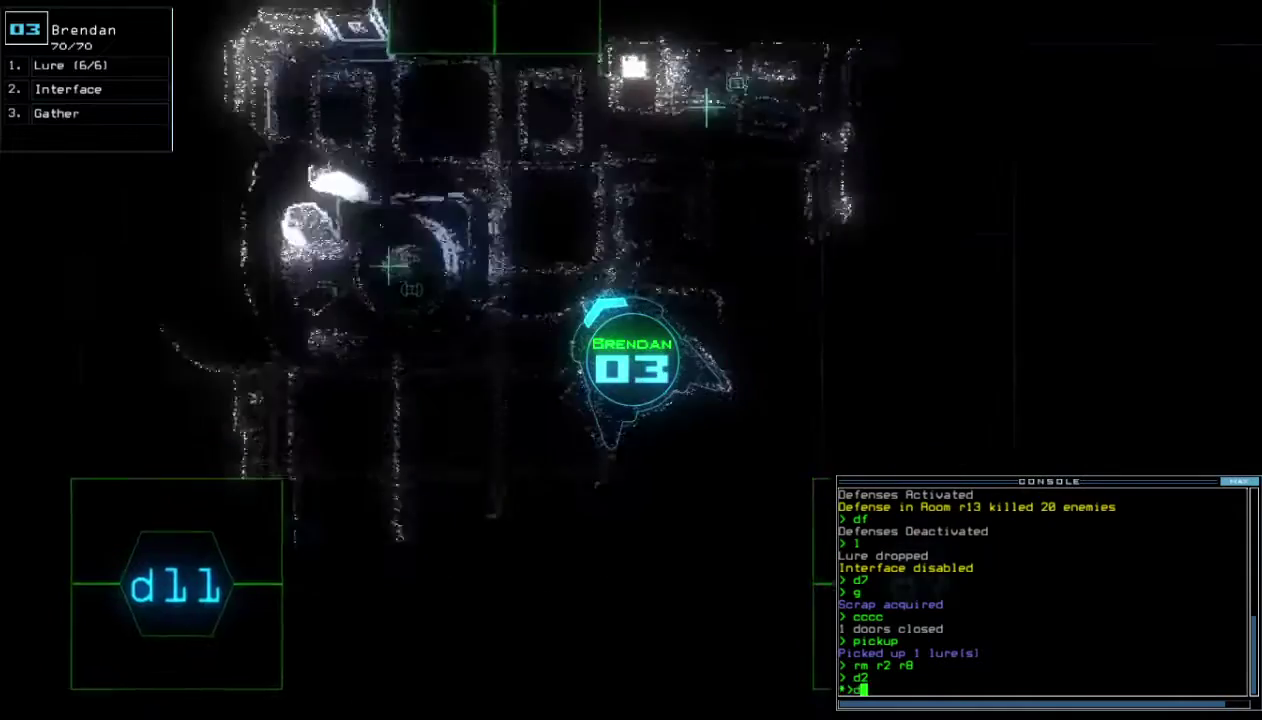
text(d18)
key(Return)
text(d18)
key(Return)
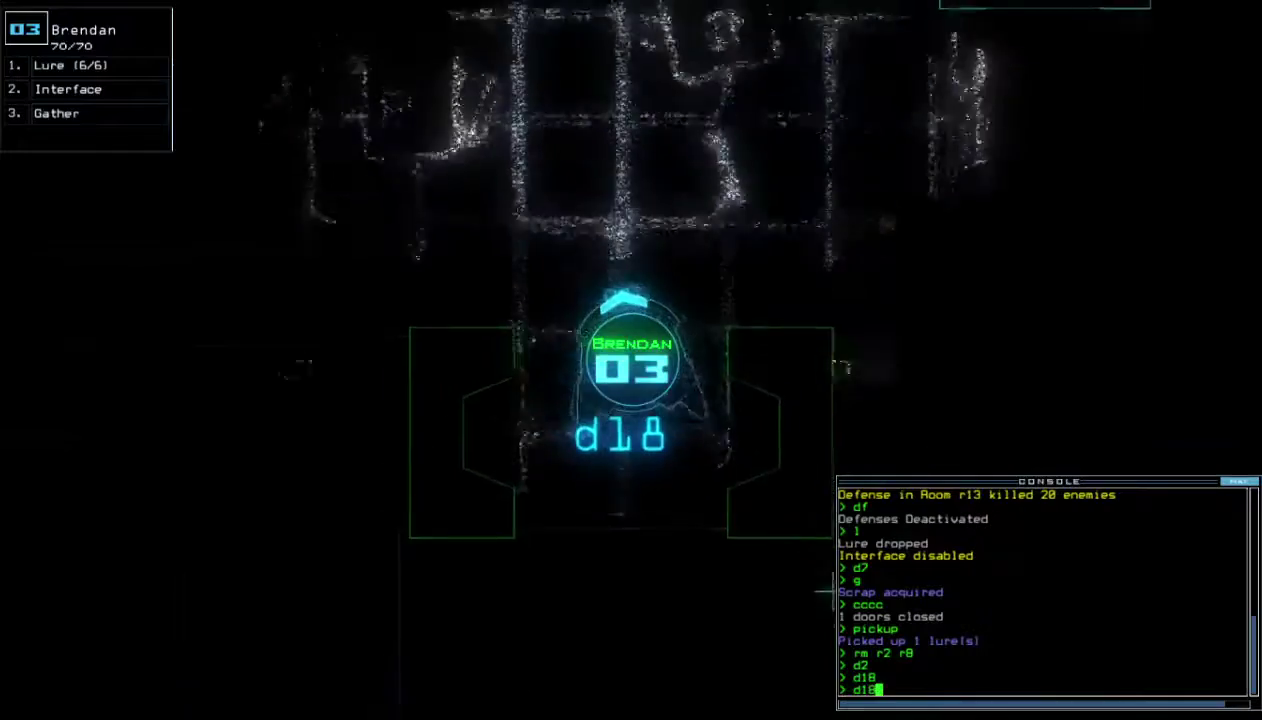
text(go)
key(Return)
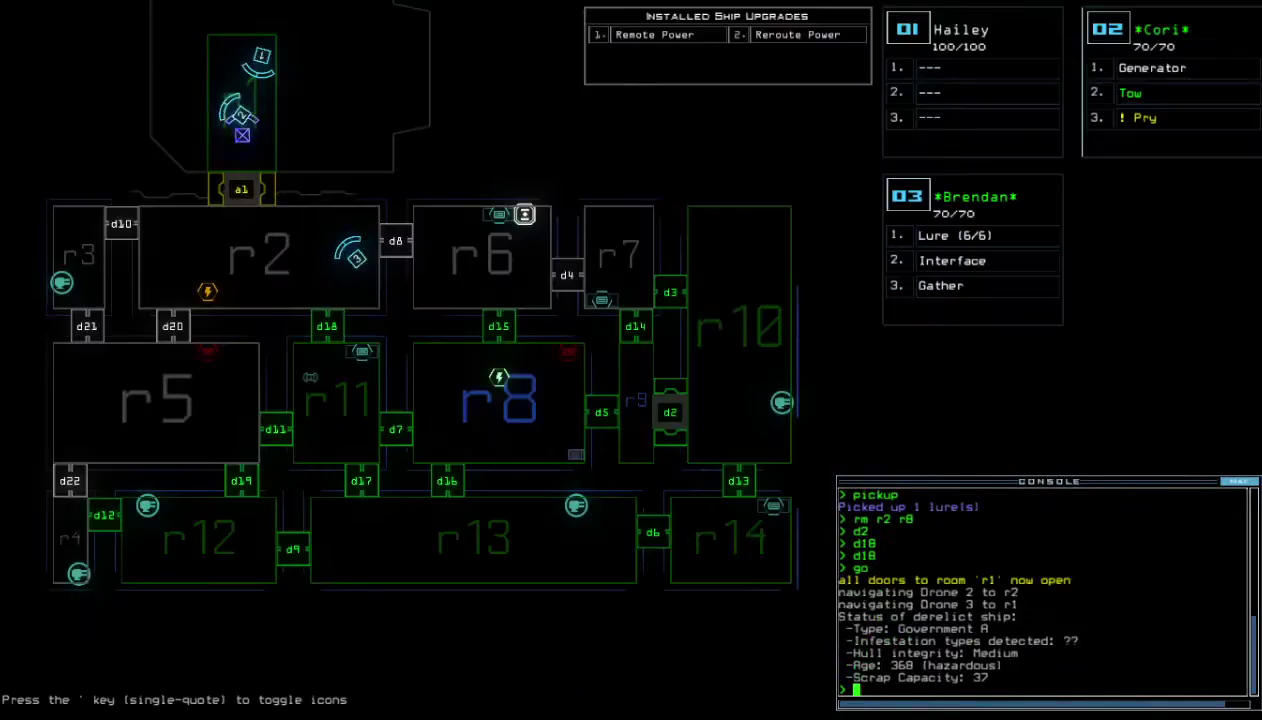
Close drone 2's door, power the r2 generator, and reroute power to r6 and r7
key(Tab)
text(2)
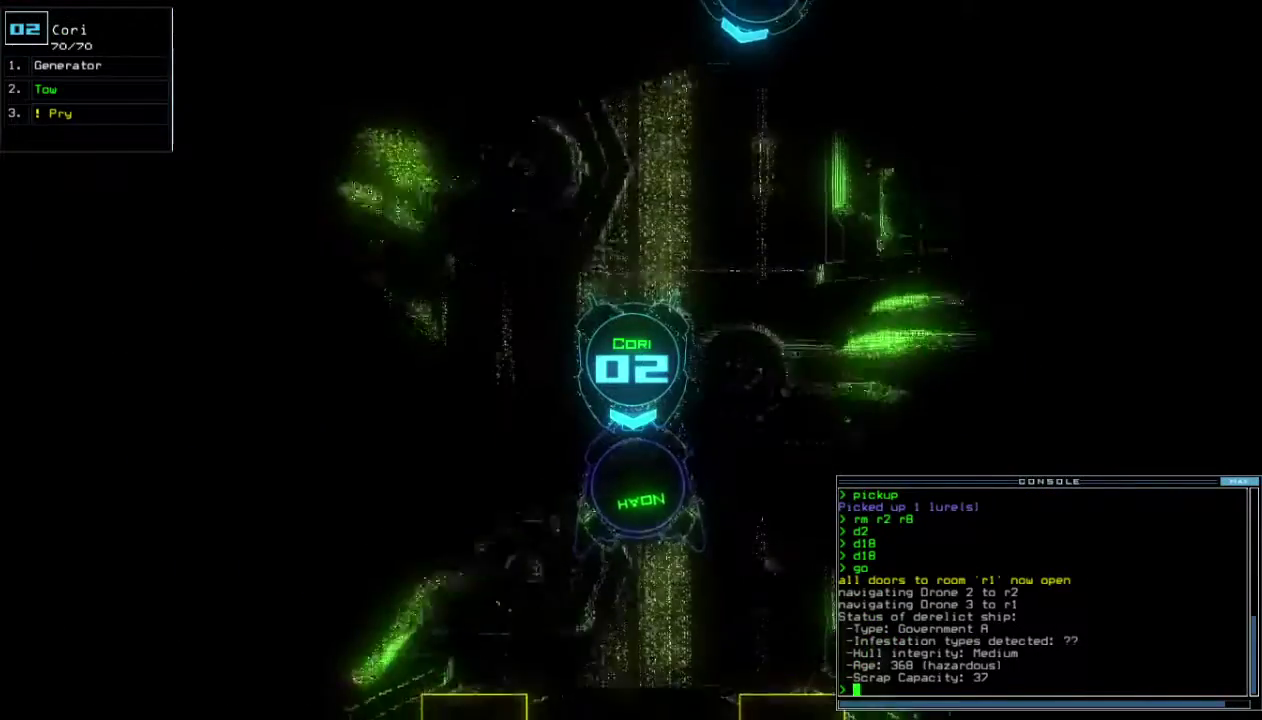
text(t)
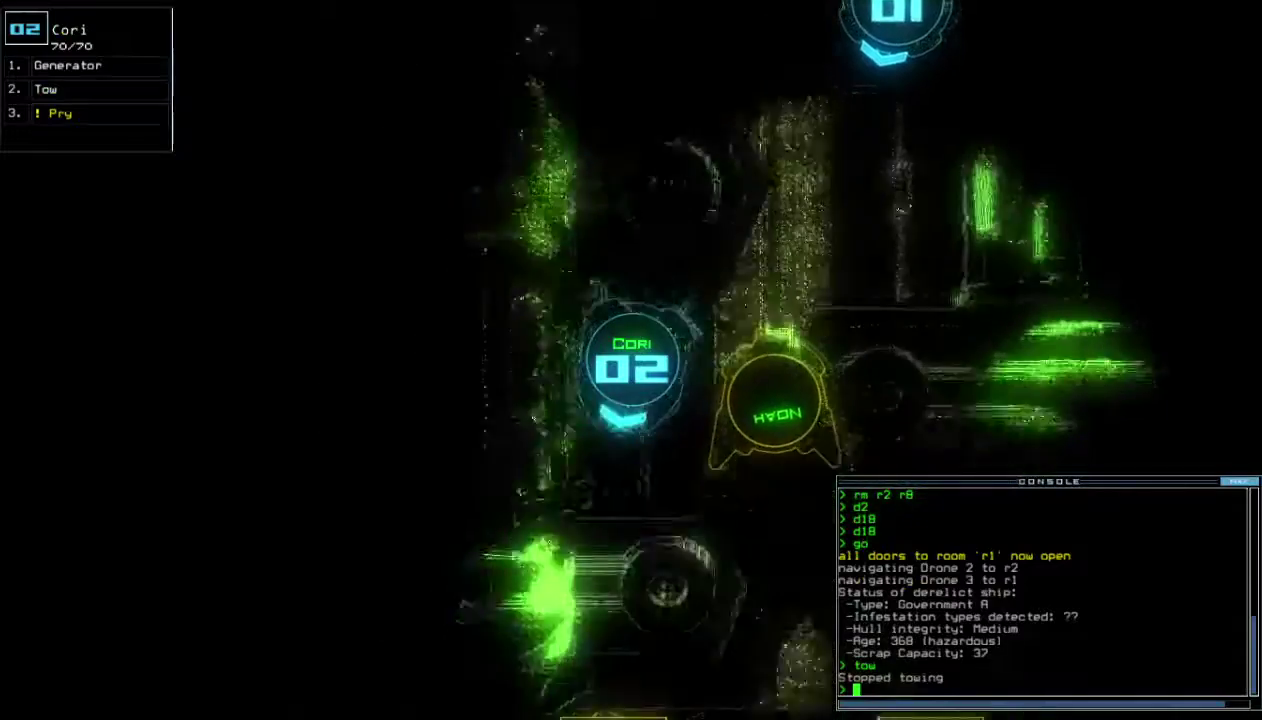
text(c a1)
key(Return)
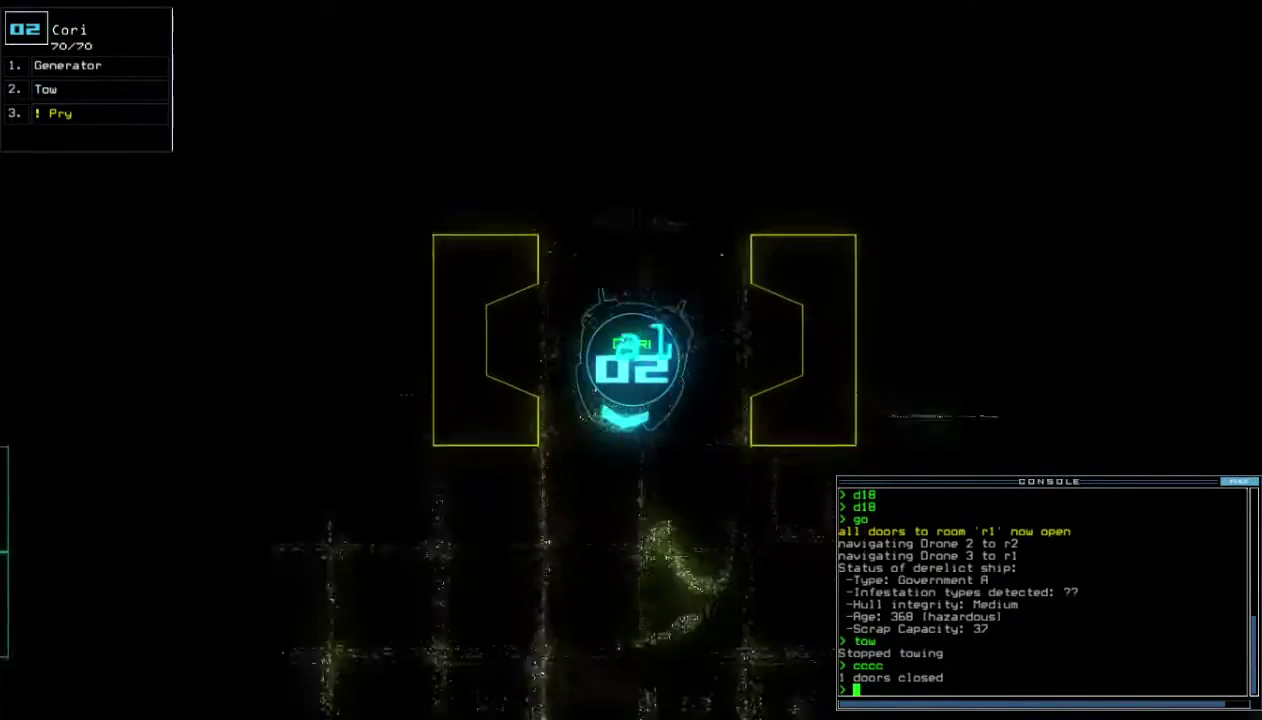
text(g)
key(Tab)
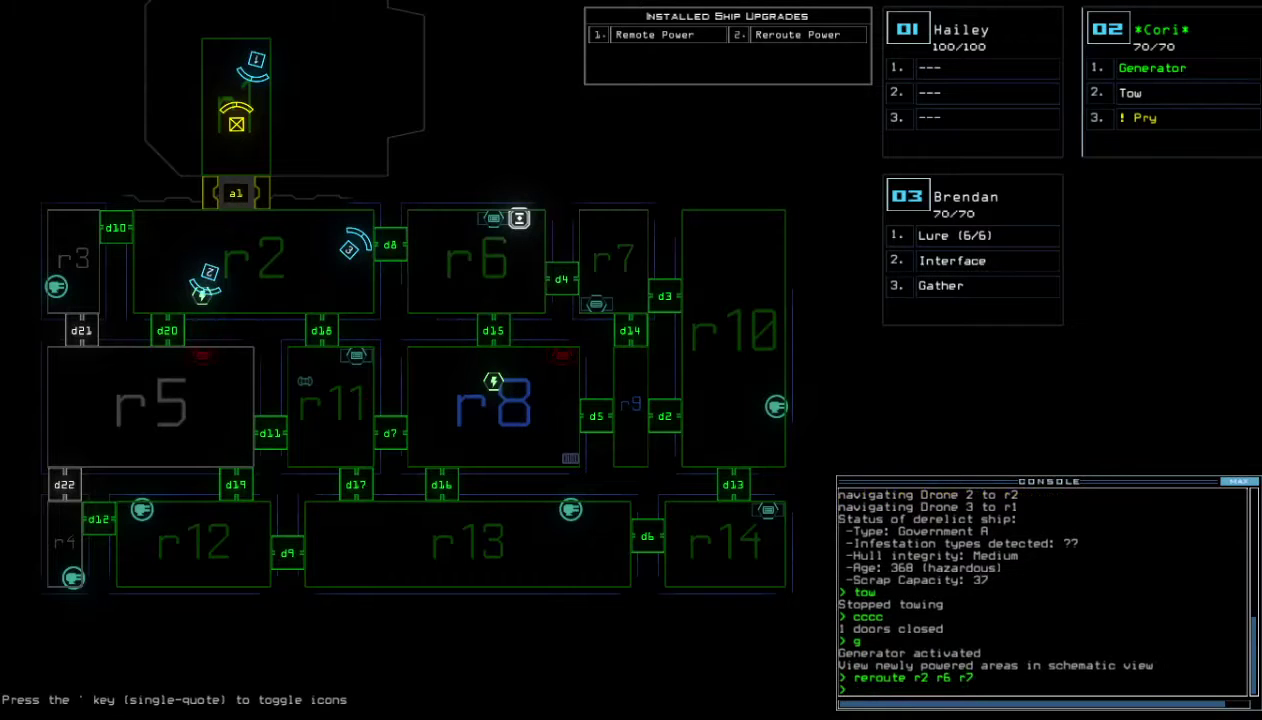
Use drone 3 to run room r10's defenses, then switch them off
key(Tab)
text(d)
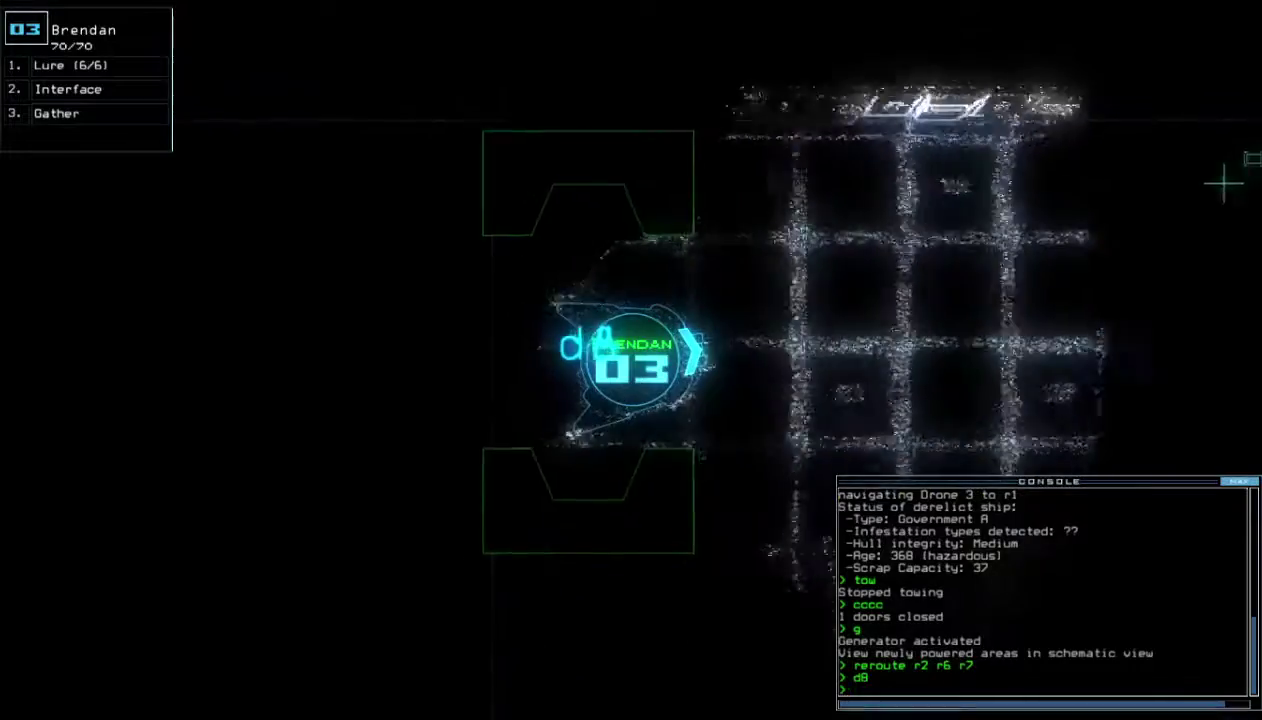
text(dct)
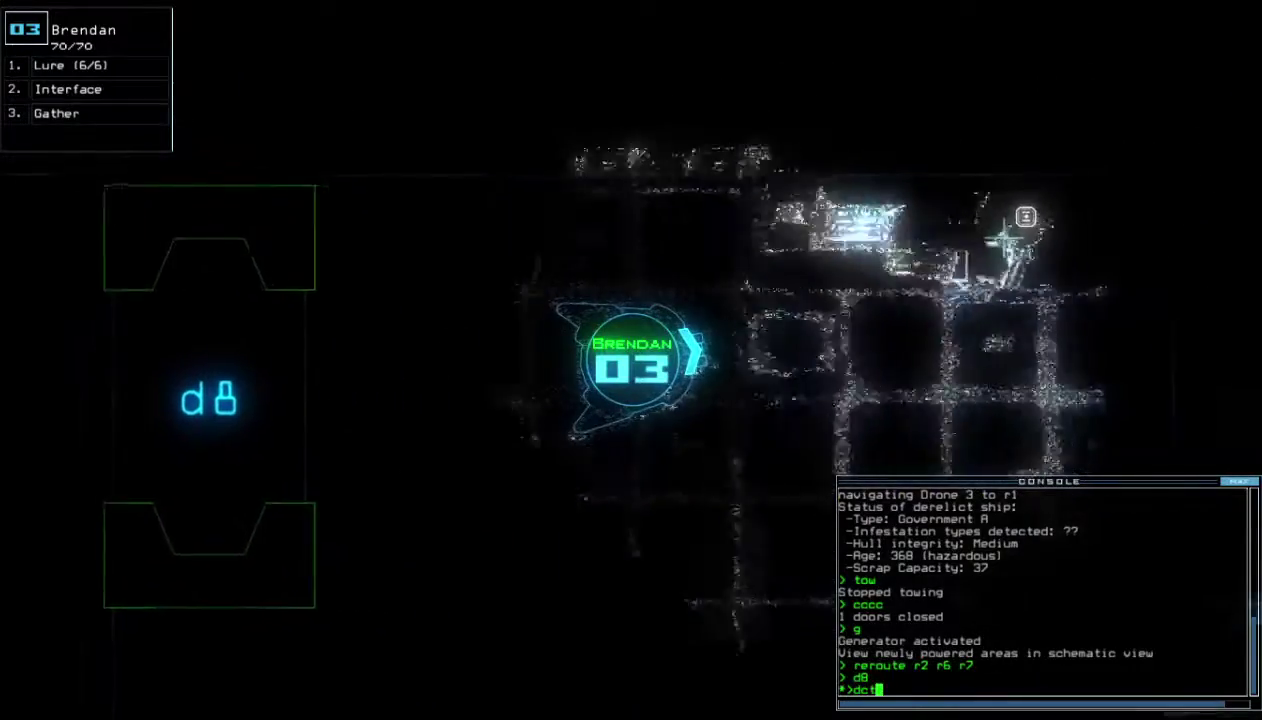
key(Return)
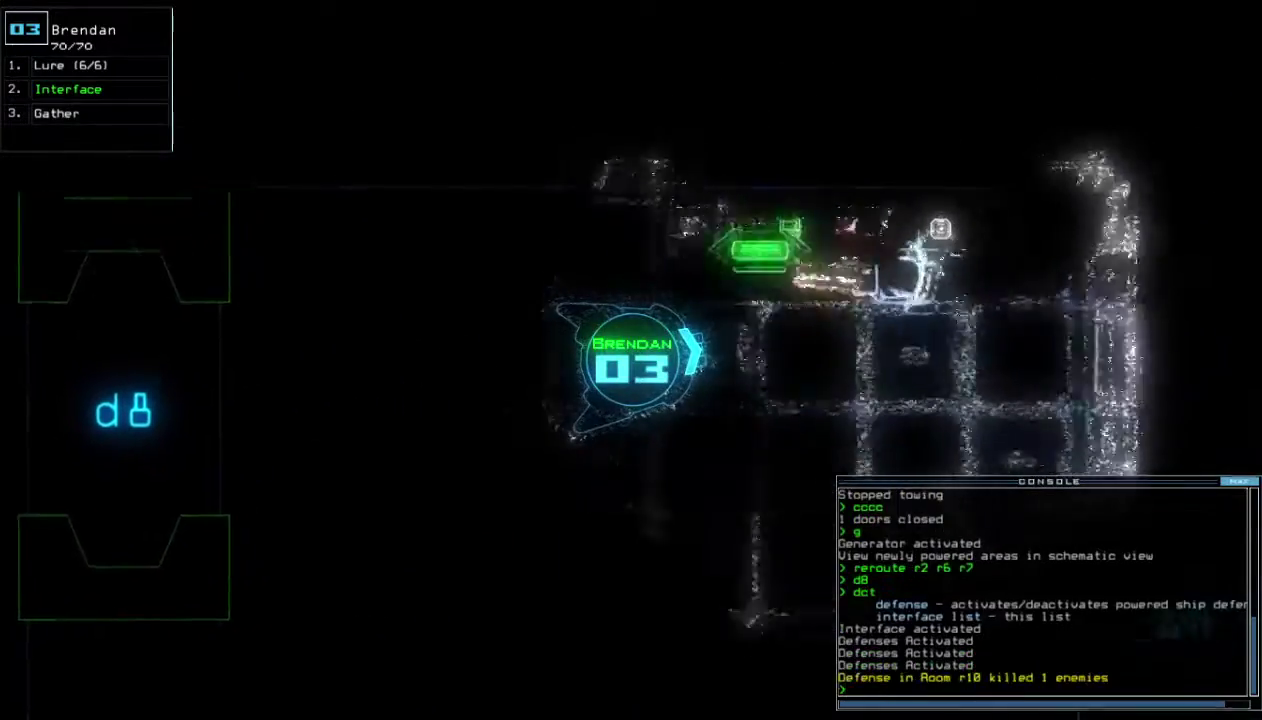
text(df)
key(Return)
key(Tab)
key(Tab)
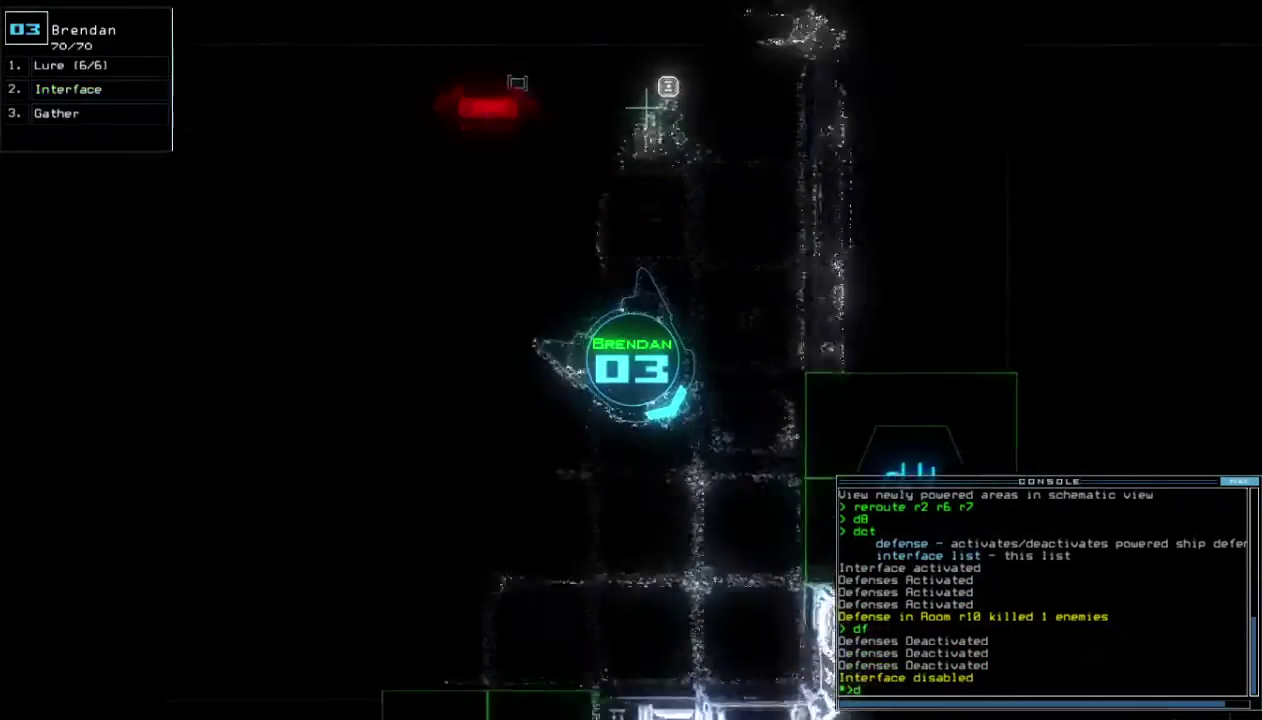
text(d4)
Open doors d4 and d14, drop drone 3's lure, and send drone 2 back to r1
key(Return)
text(l)
key(Return)
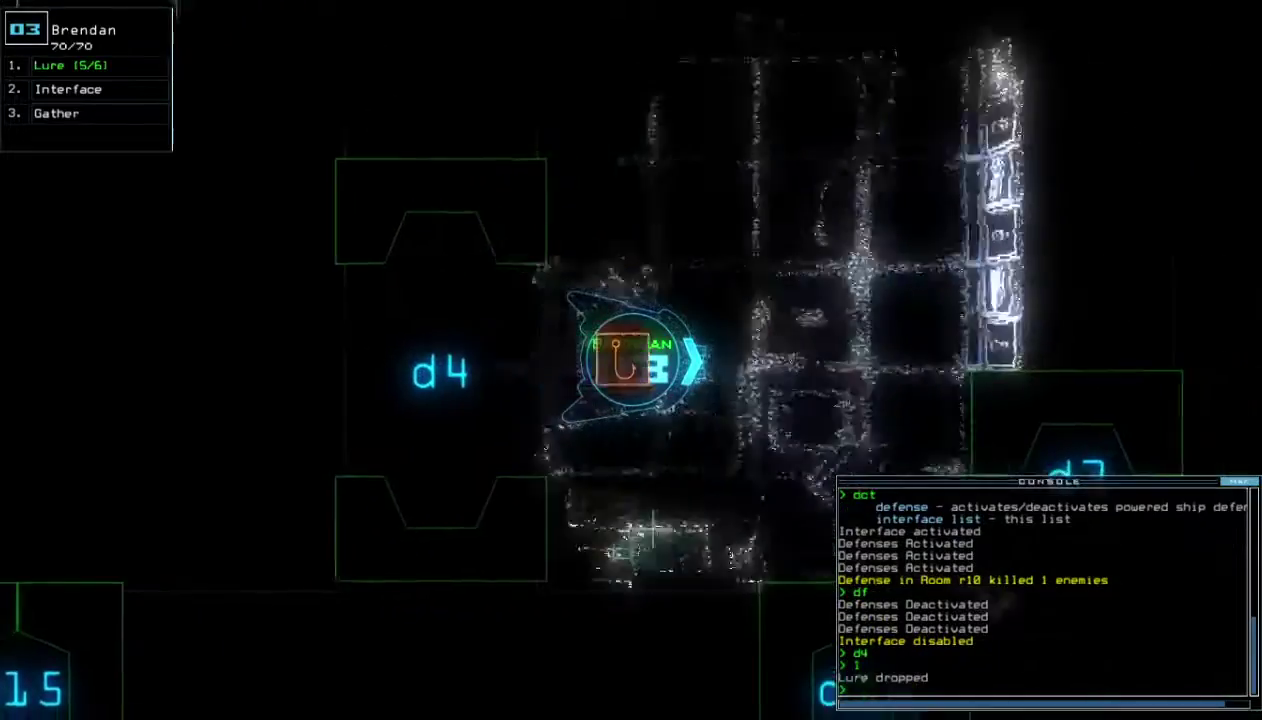
text(d14)
key(Return)
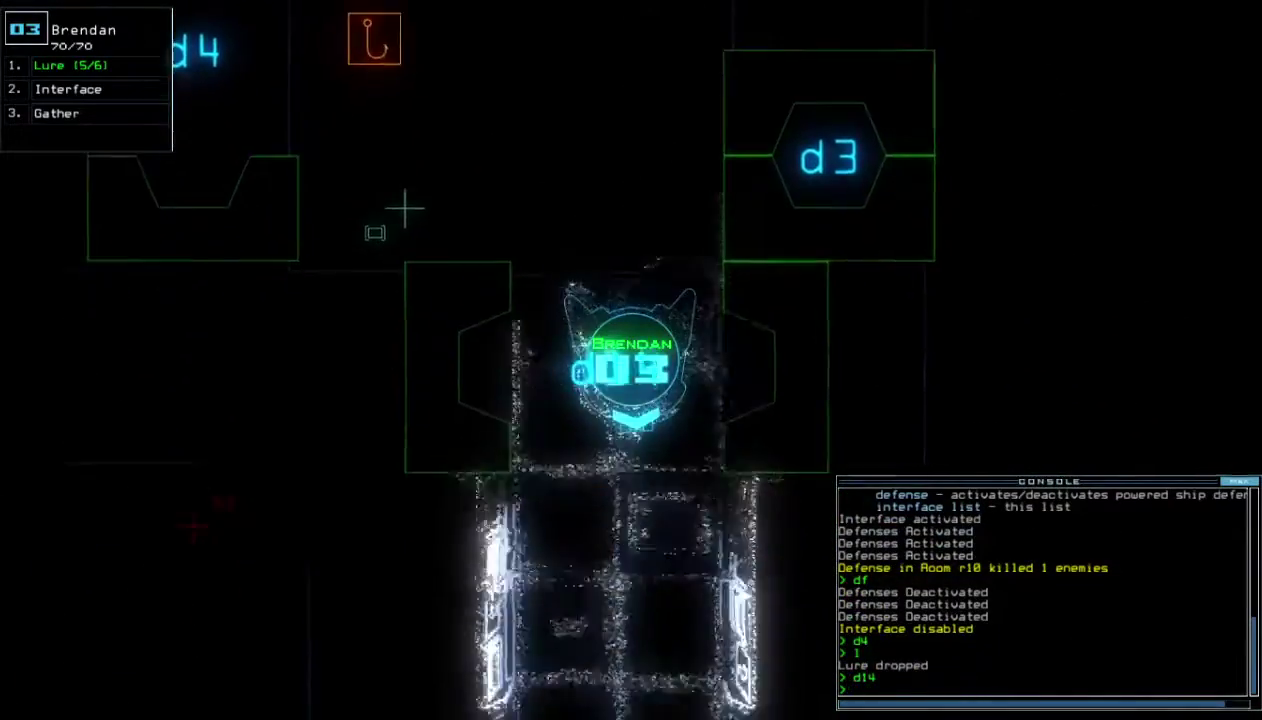
text(back 2)
key(Return)
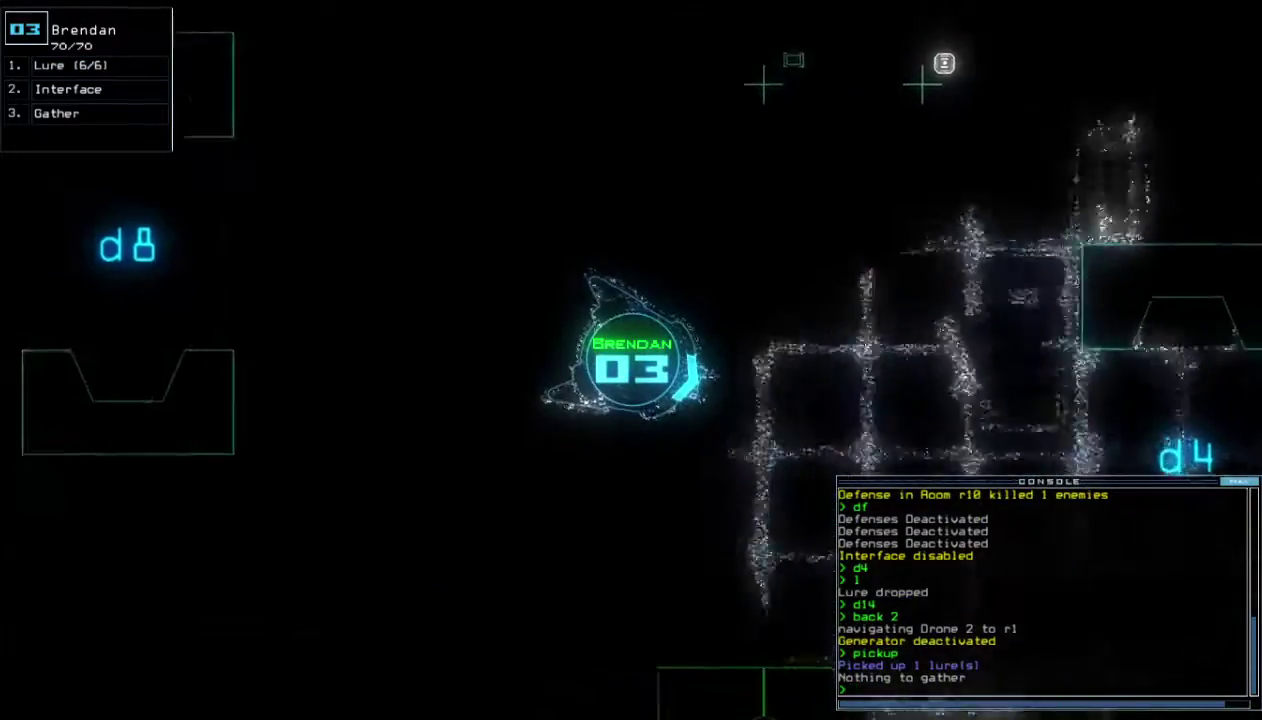
text(o)
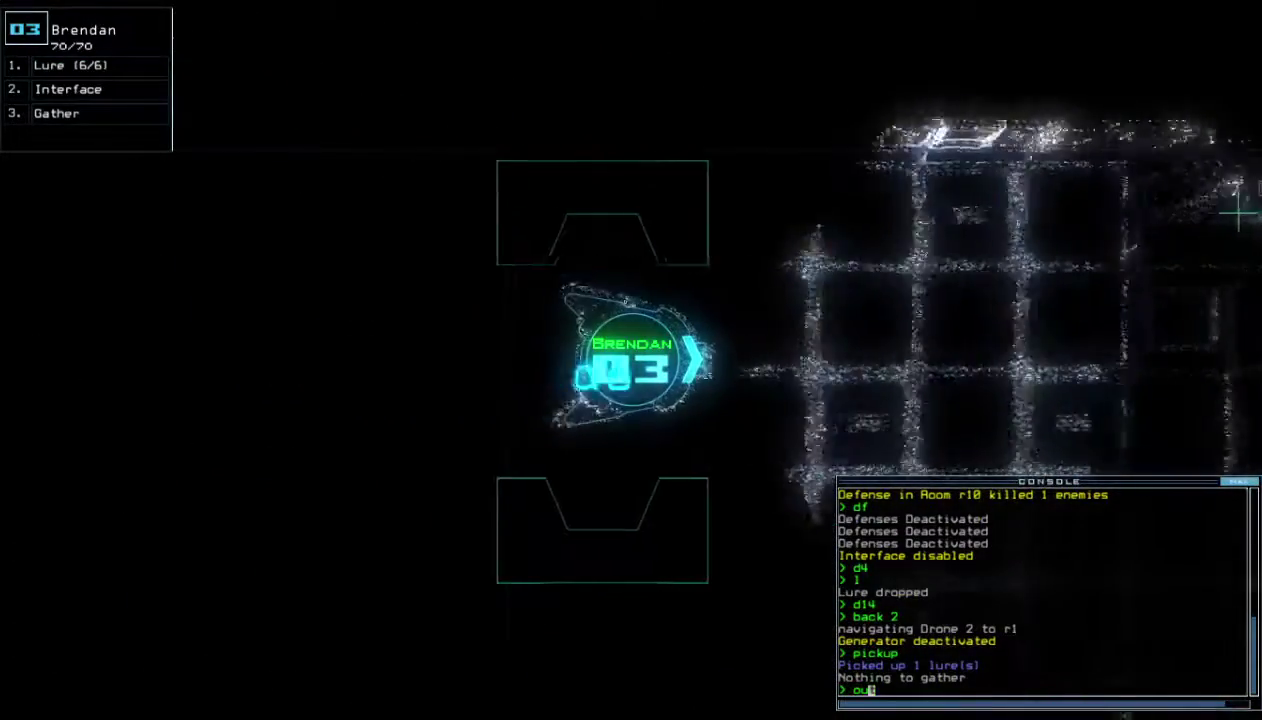
text(u)
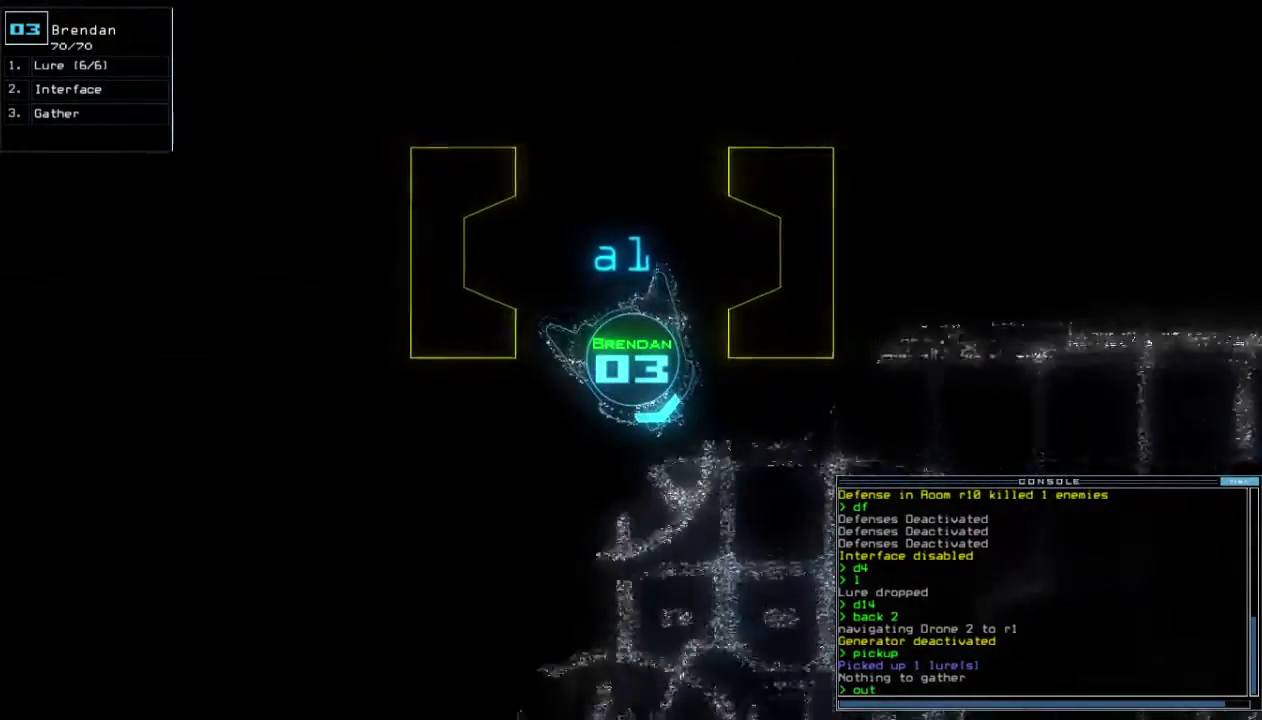
text(t)
Review the 880 mission score, then open the daily leaderboard showing first place
key(Tab)
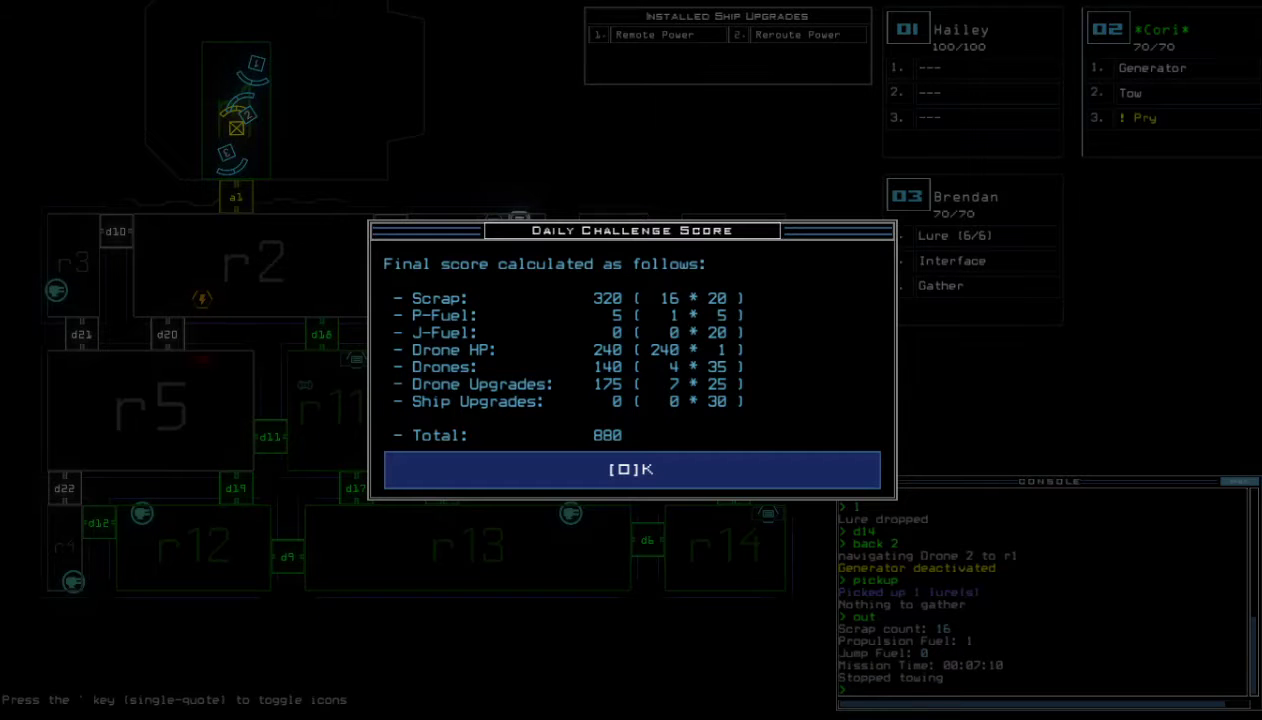
key(o)
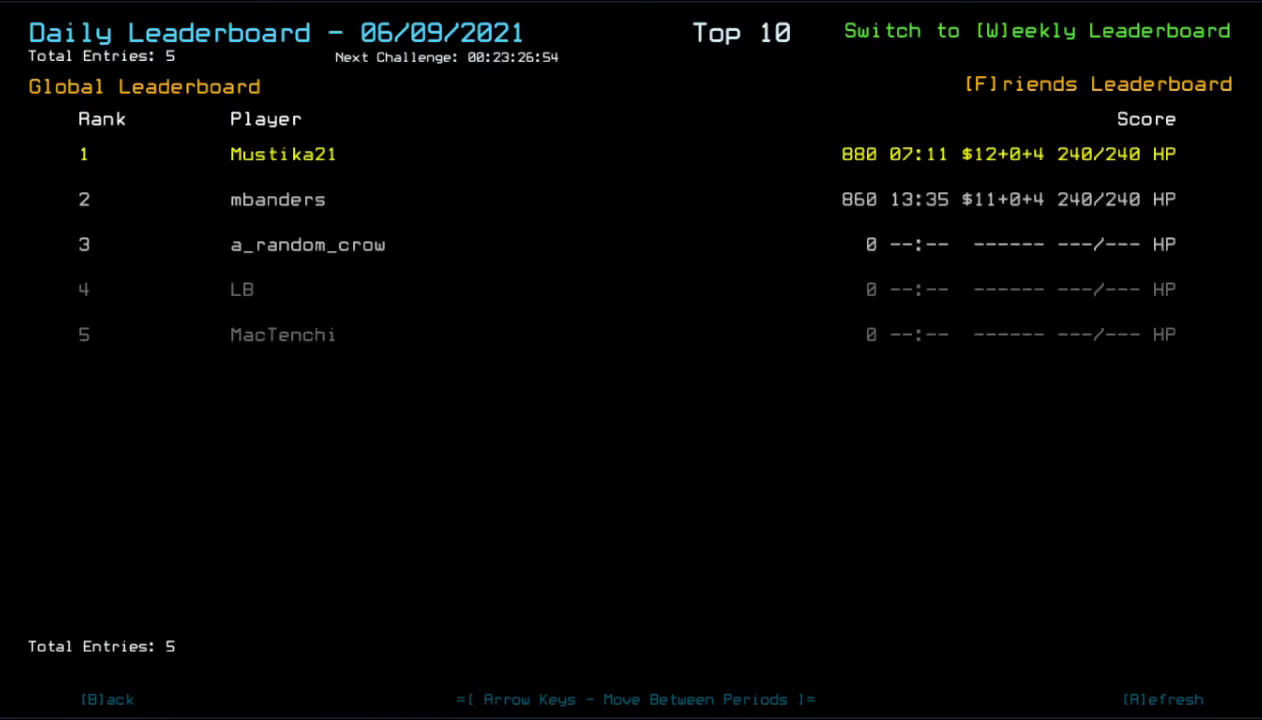